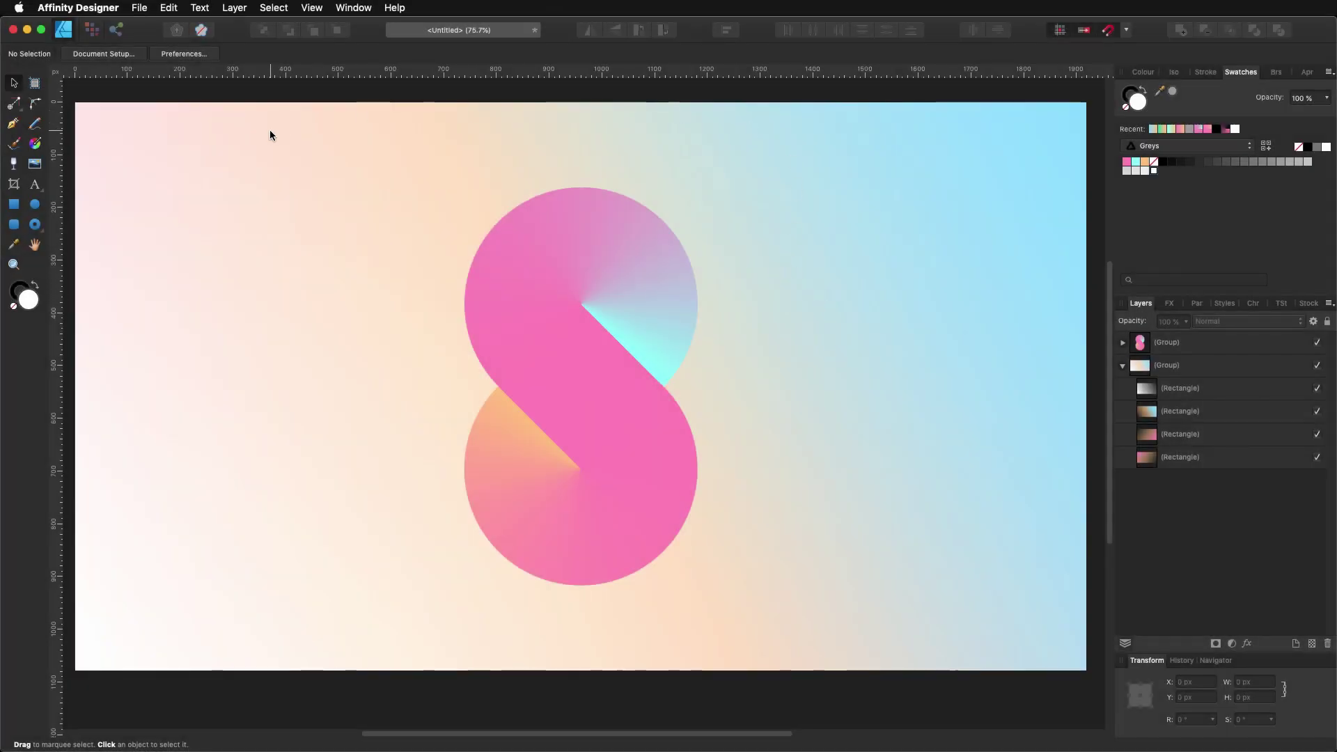
- Create a new 1920 × 1080 px document from the 1080 With Background preset
click(139, 8)
click(153, 28)
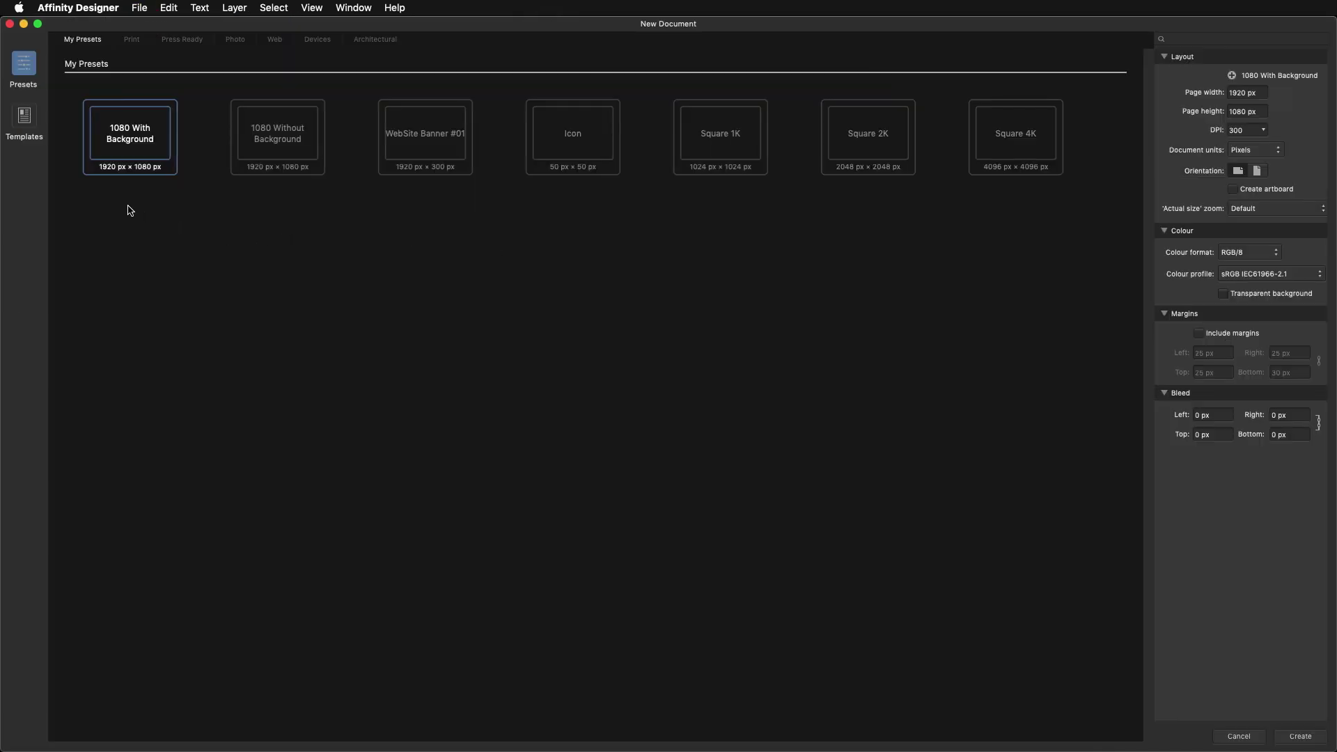
click(122, 135)
click(1300, 736)
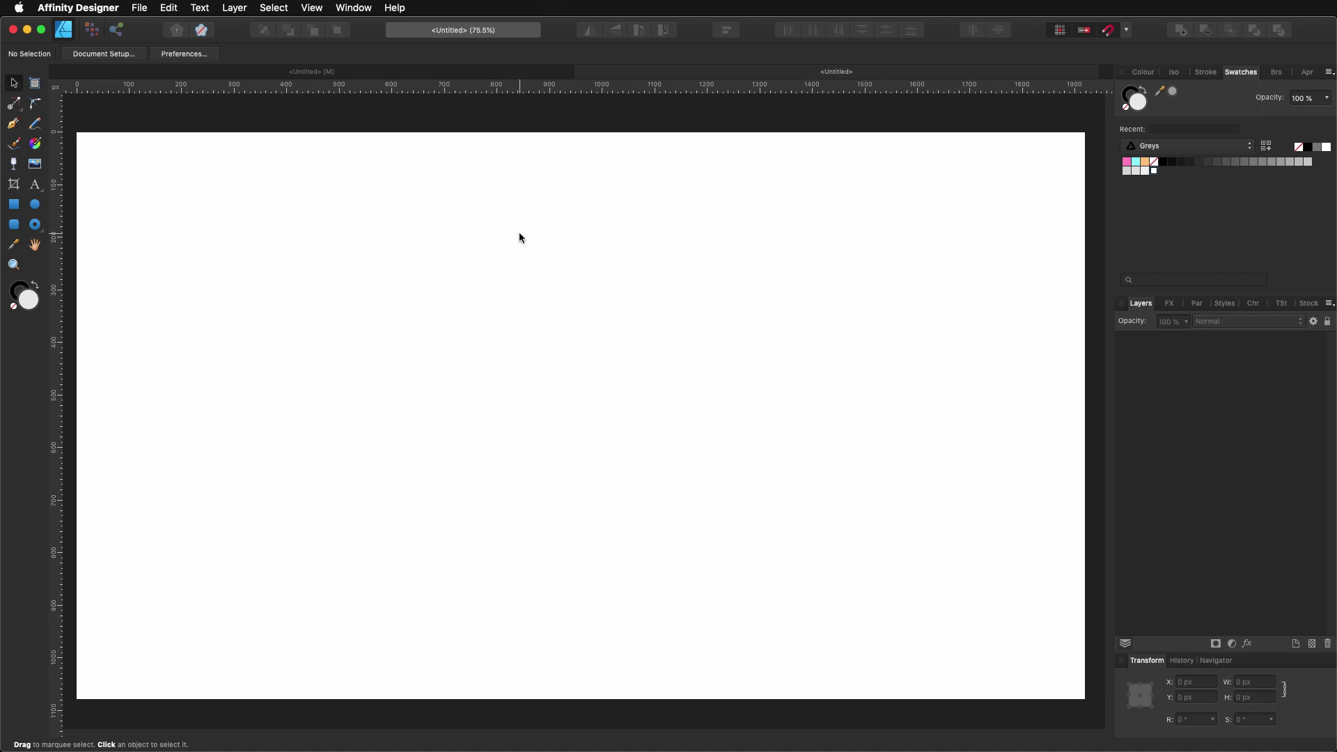
right_click(520, 232)
click(519, 232)
- Draw a square near the top left and give it a pale yellow fill
key(a)
key(s)
key(v)
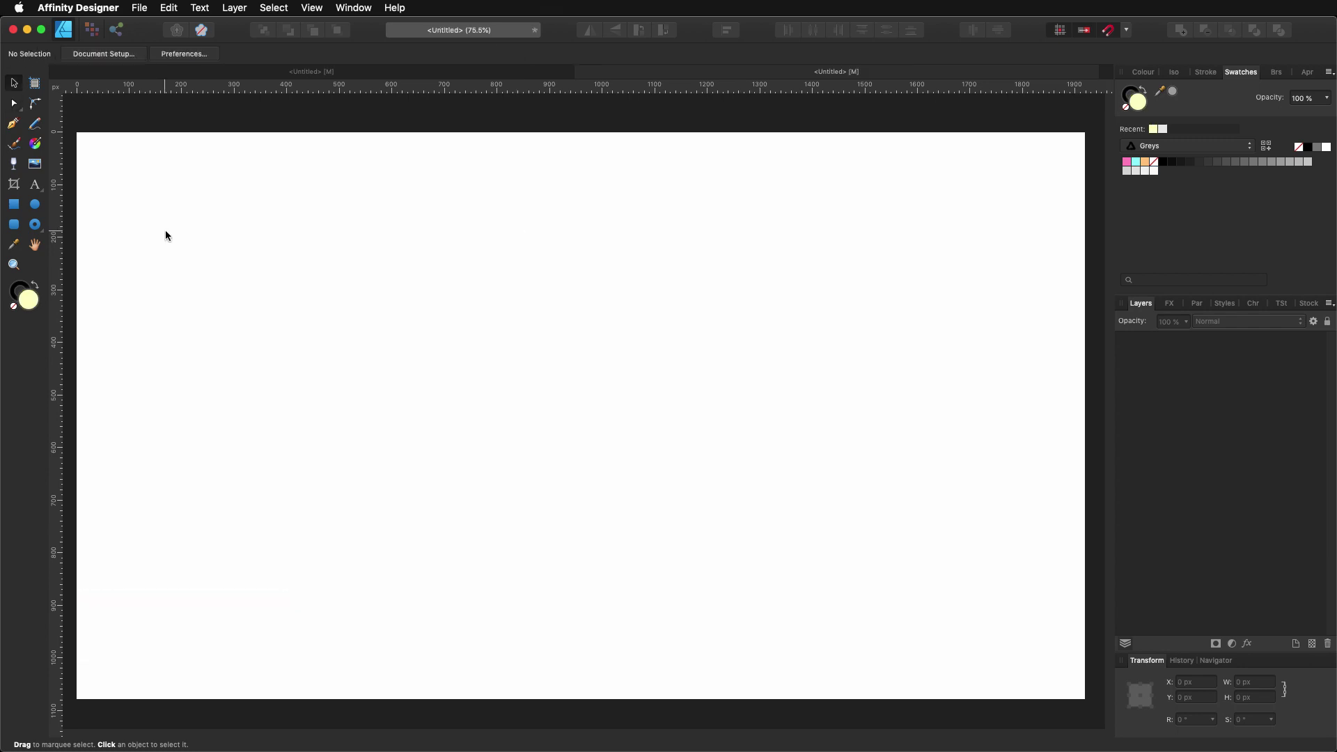
click(15, 207)
drag(152, 218, 190, 256)
click(82, 56)
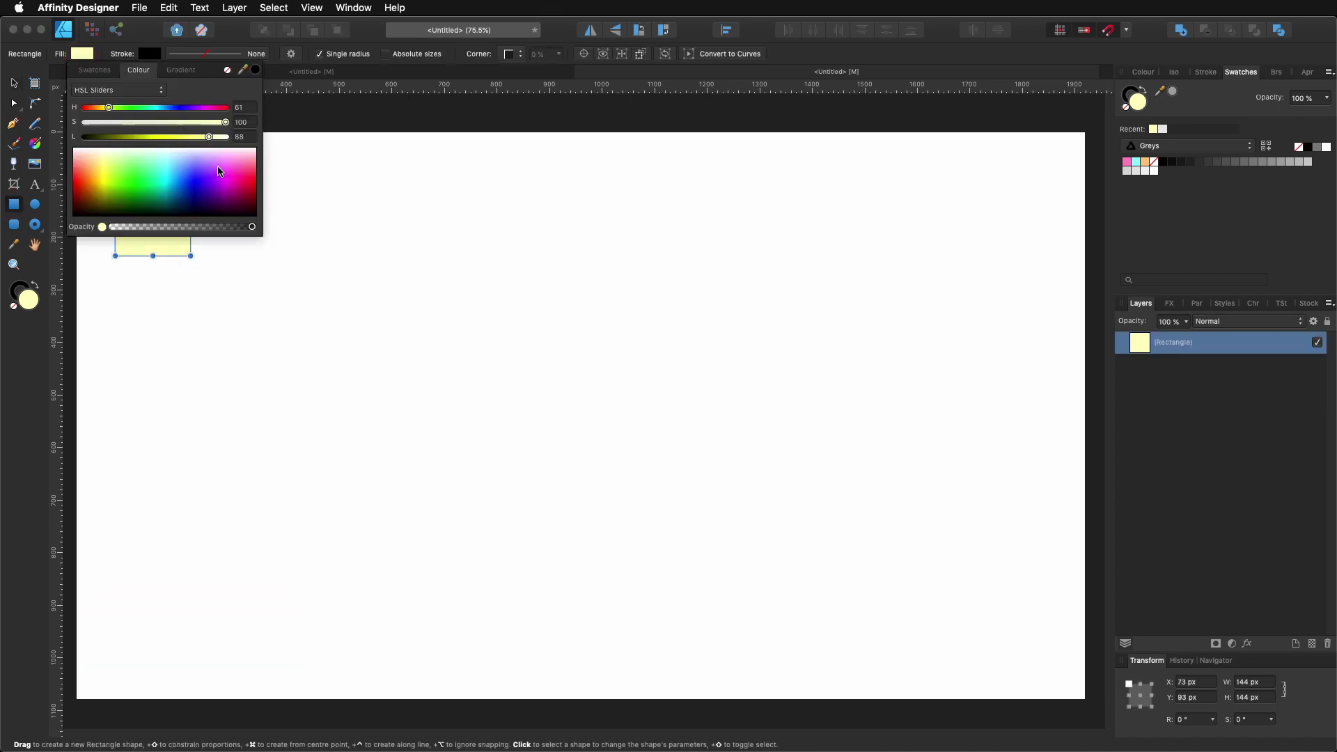
click(106, 107)
click(109, 103)
click(221, 122)
drag(209, 136, 191, 137)
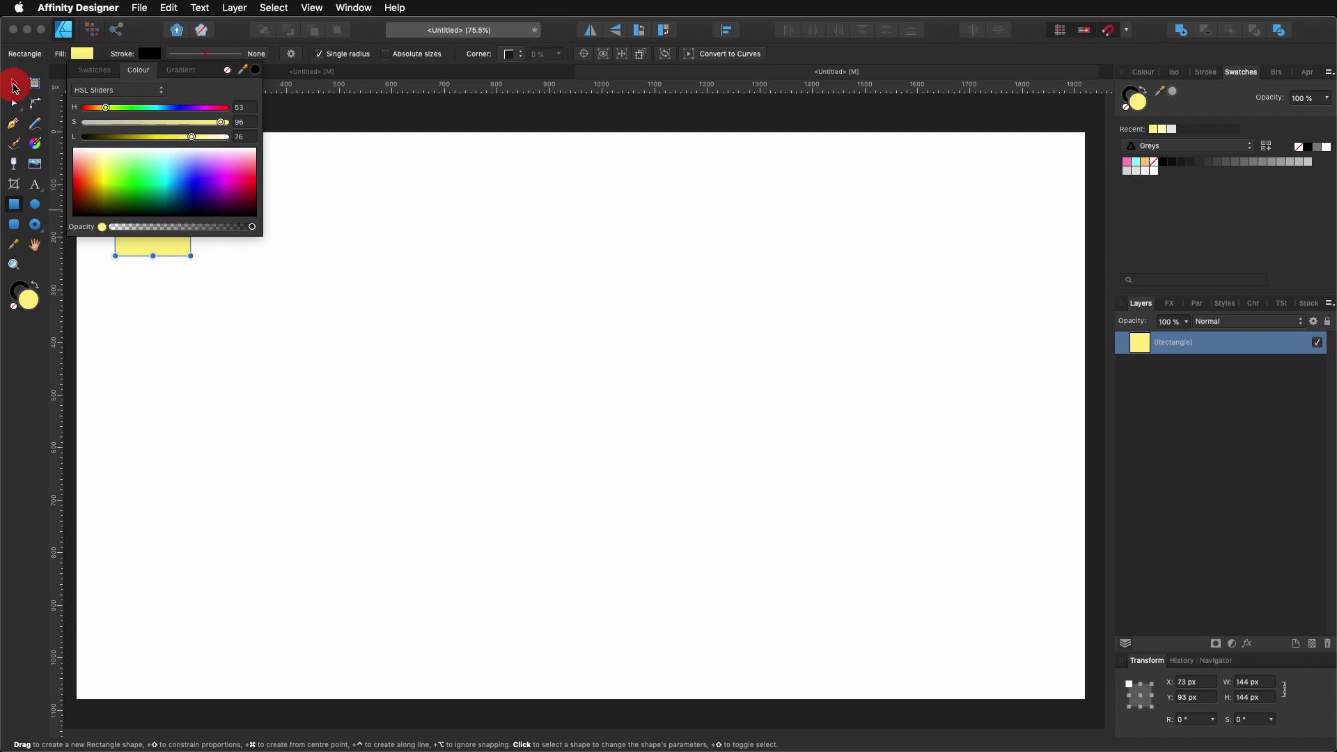
- Duplicate the square twice below it, recolouring the middle light blue and the bottom pink
click(14, 83)
drag(163, 227, 169, 447)
click(150, 332)
click(82, 55)
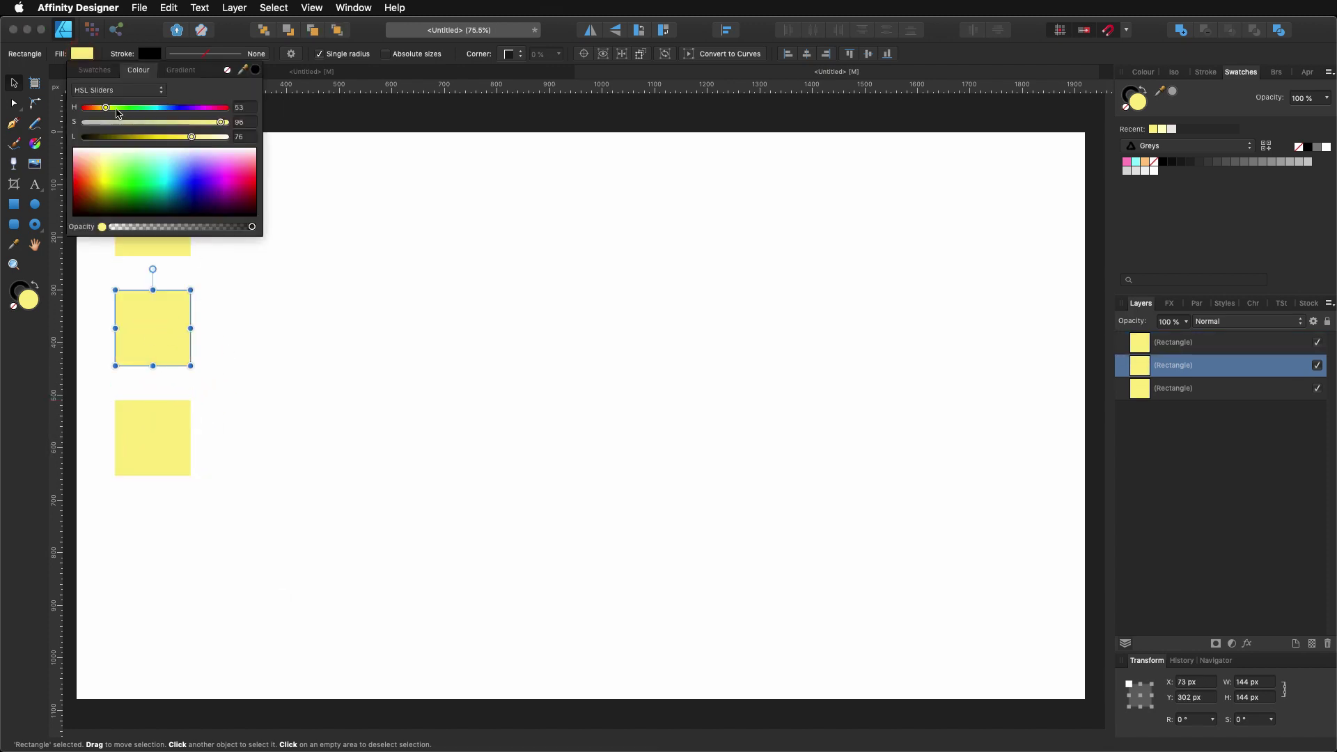
drag(106, 107, 165, 108)
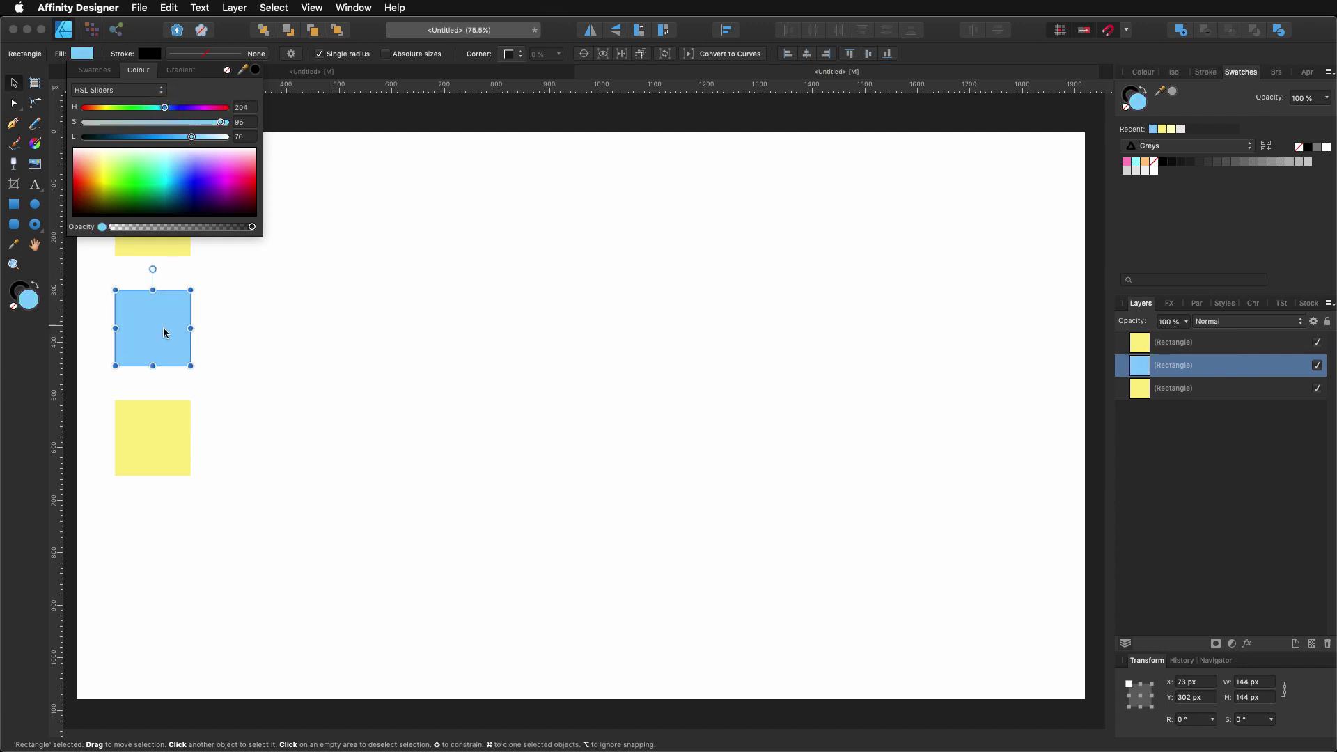
click(157, 439)
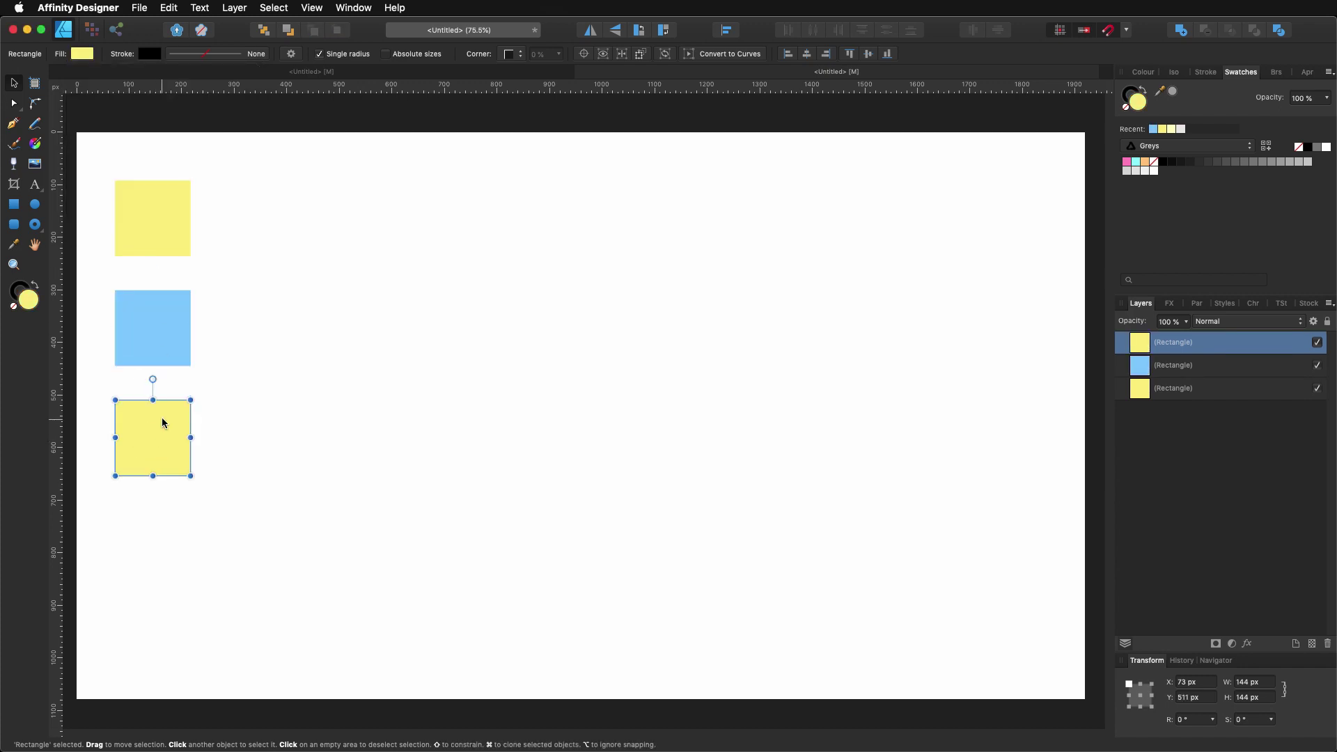
click(81, 54)
drag(110, 109, 210, 112)
click(342, 310)
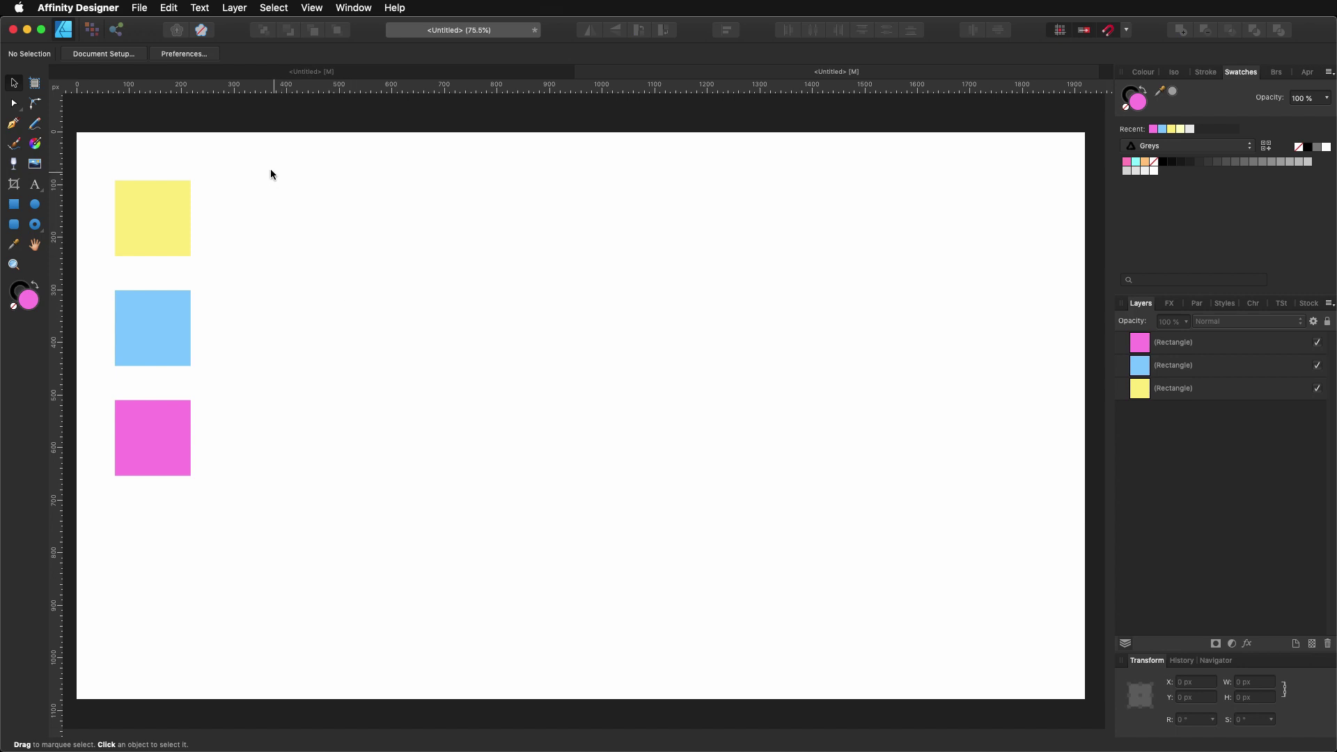
- Create a swatch palette from the document's colours, then delete the three squares
drag(253, 147, 206, 506)
click(1329, 72)
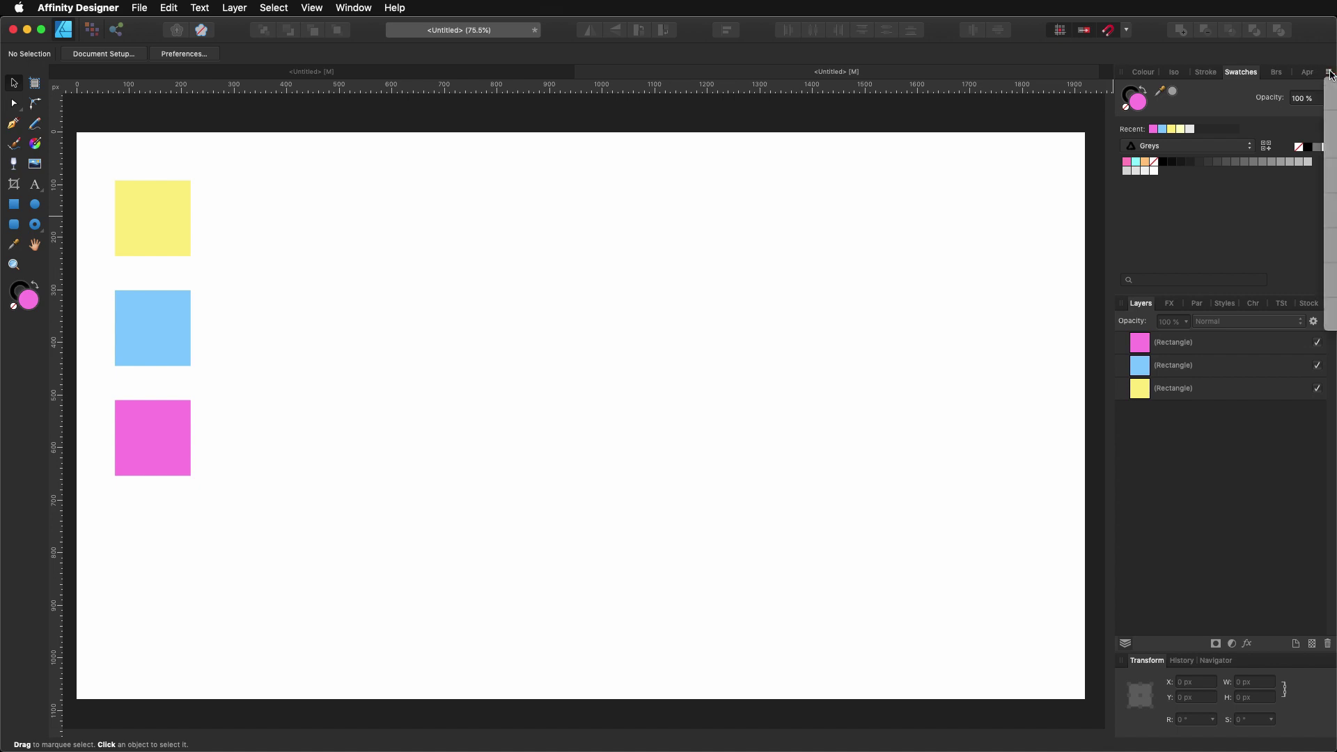
click(1330, 239)
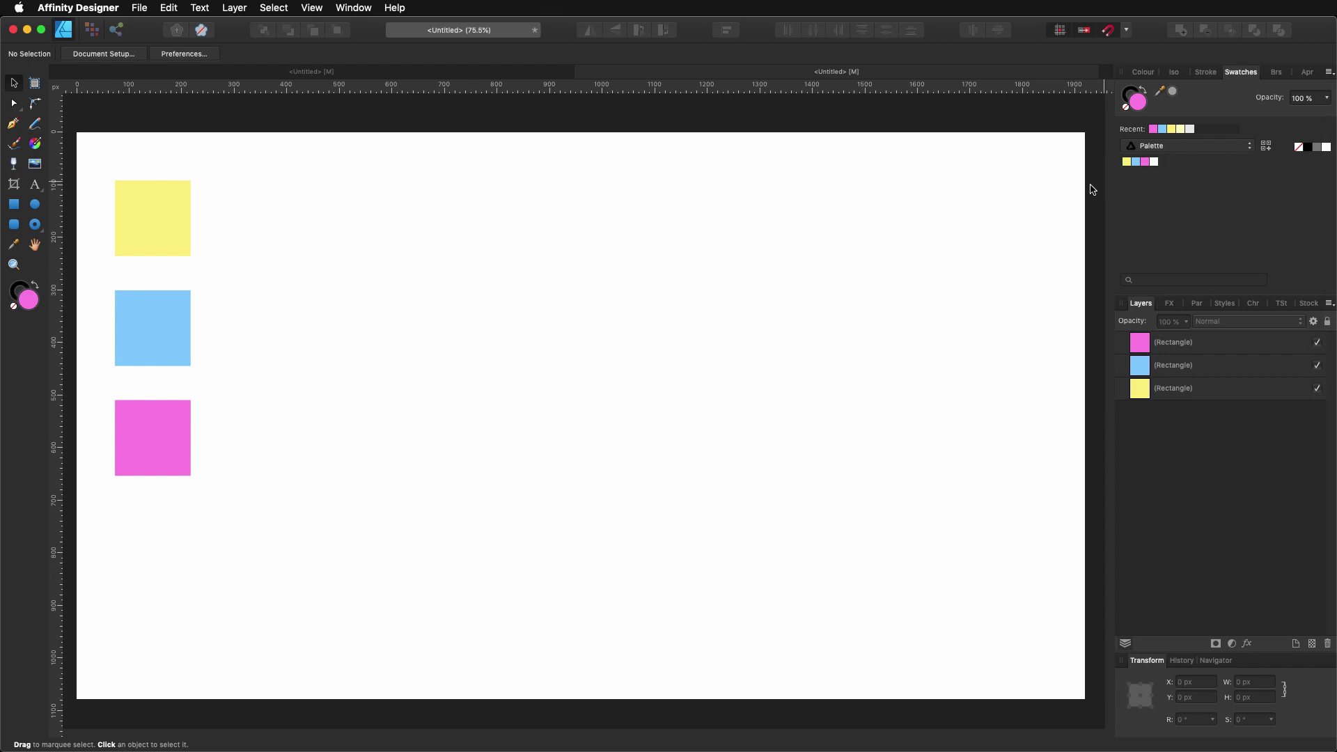
drag(315, 138, 81, 540)
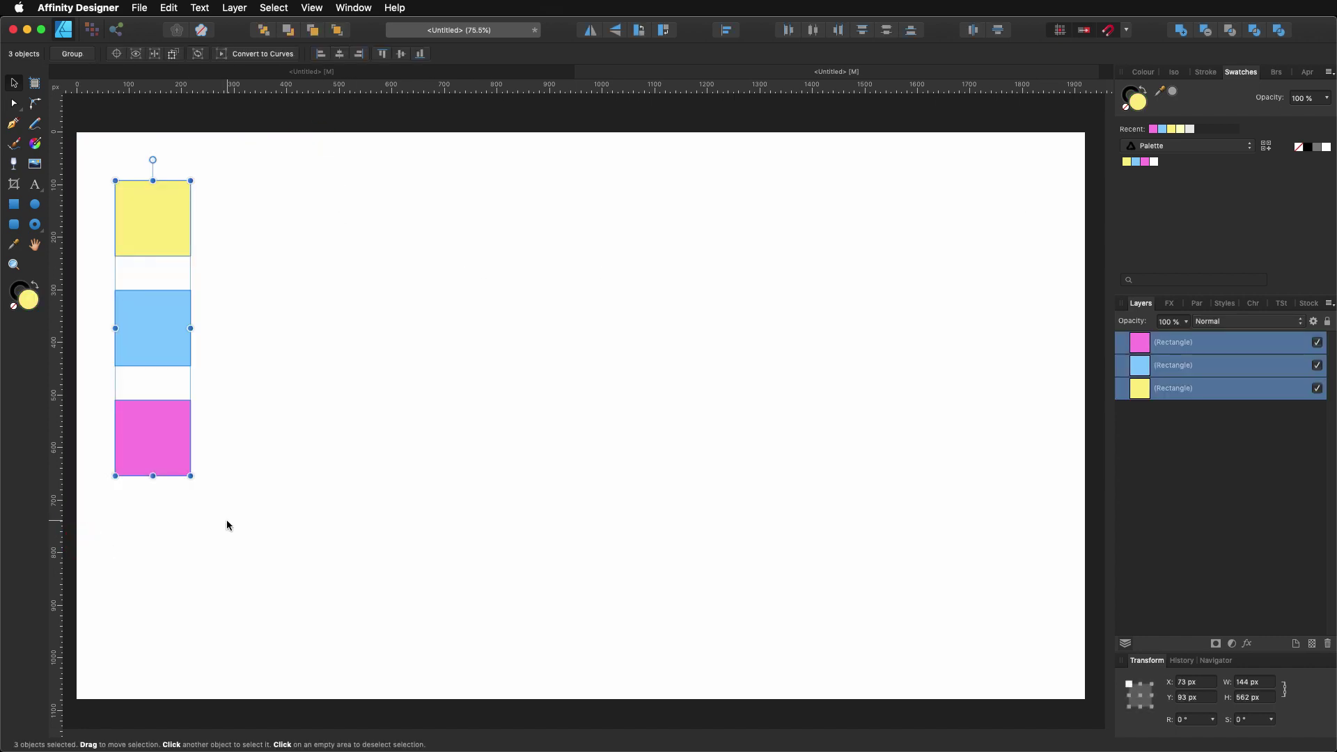
key(Delete)
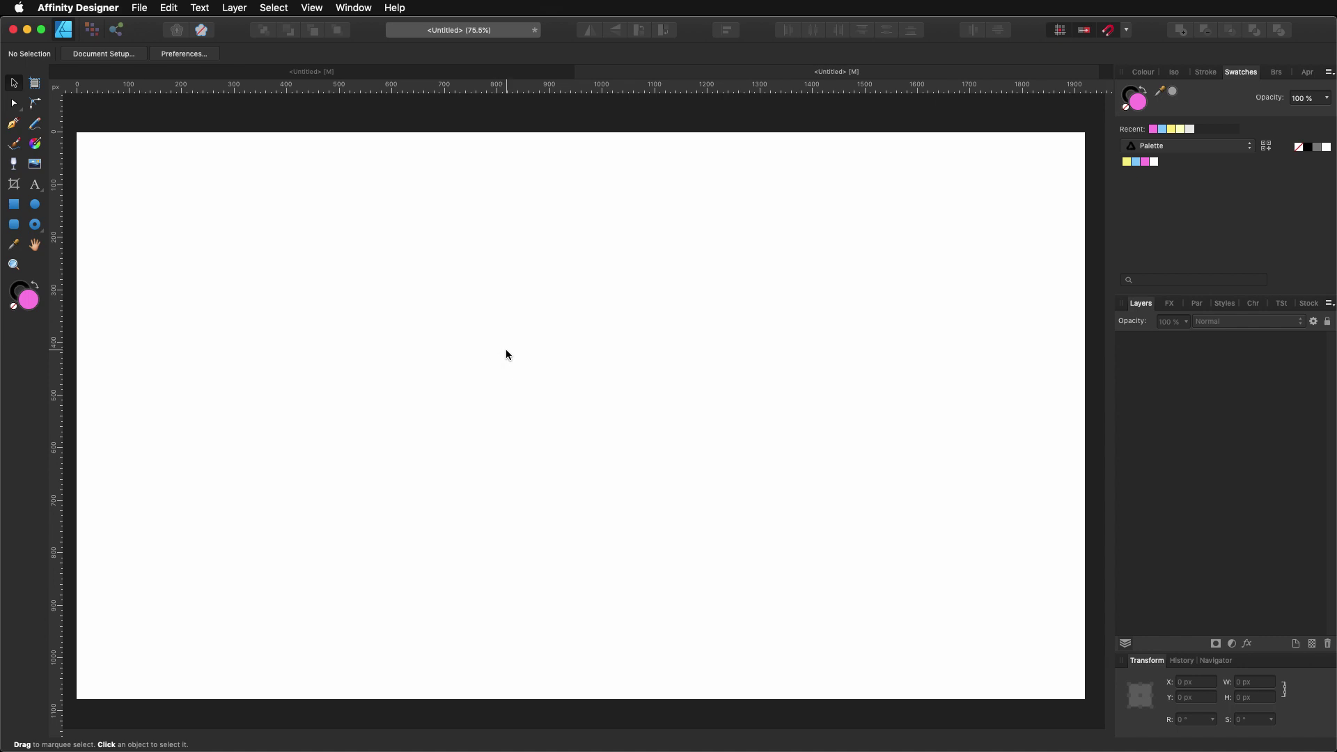
- Draw a circle in the upper middle of the page and remove its fill
click(38, 210)
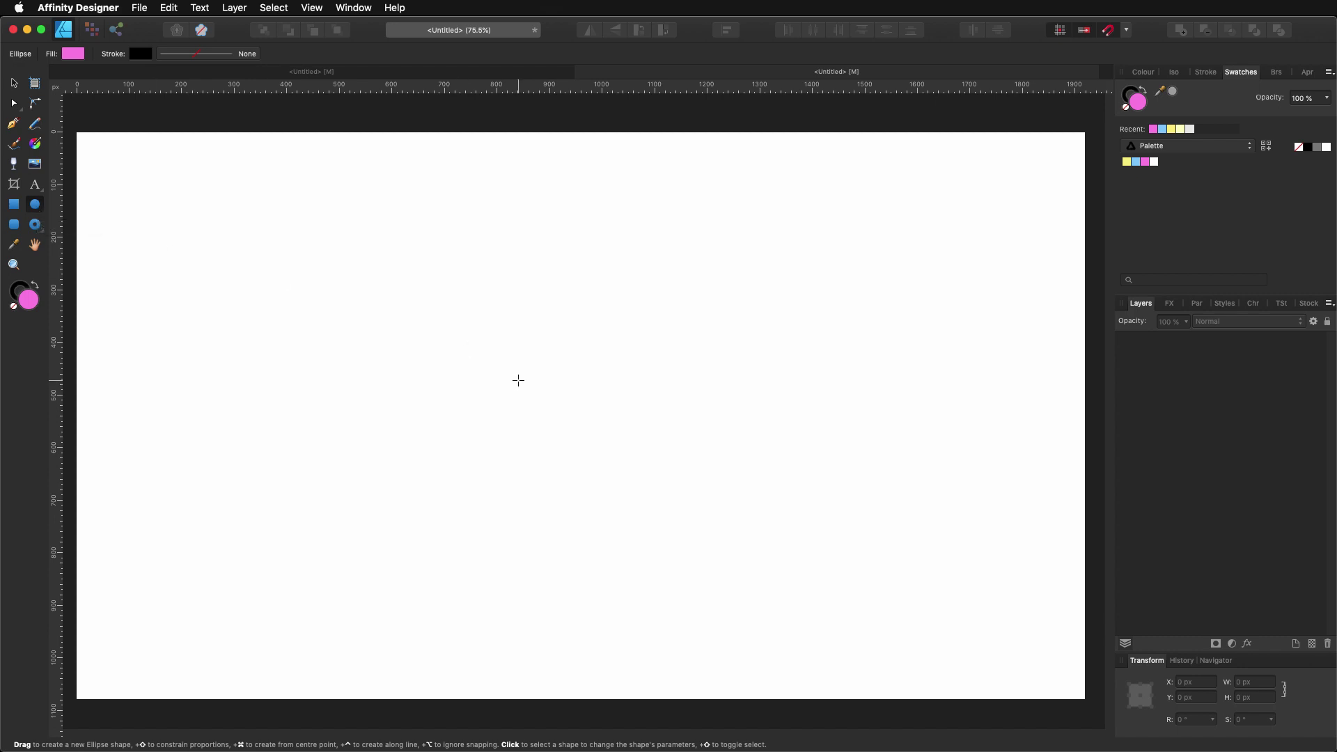
drag(513, 378, 630, 496)
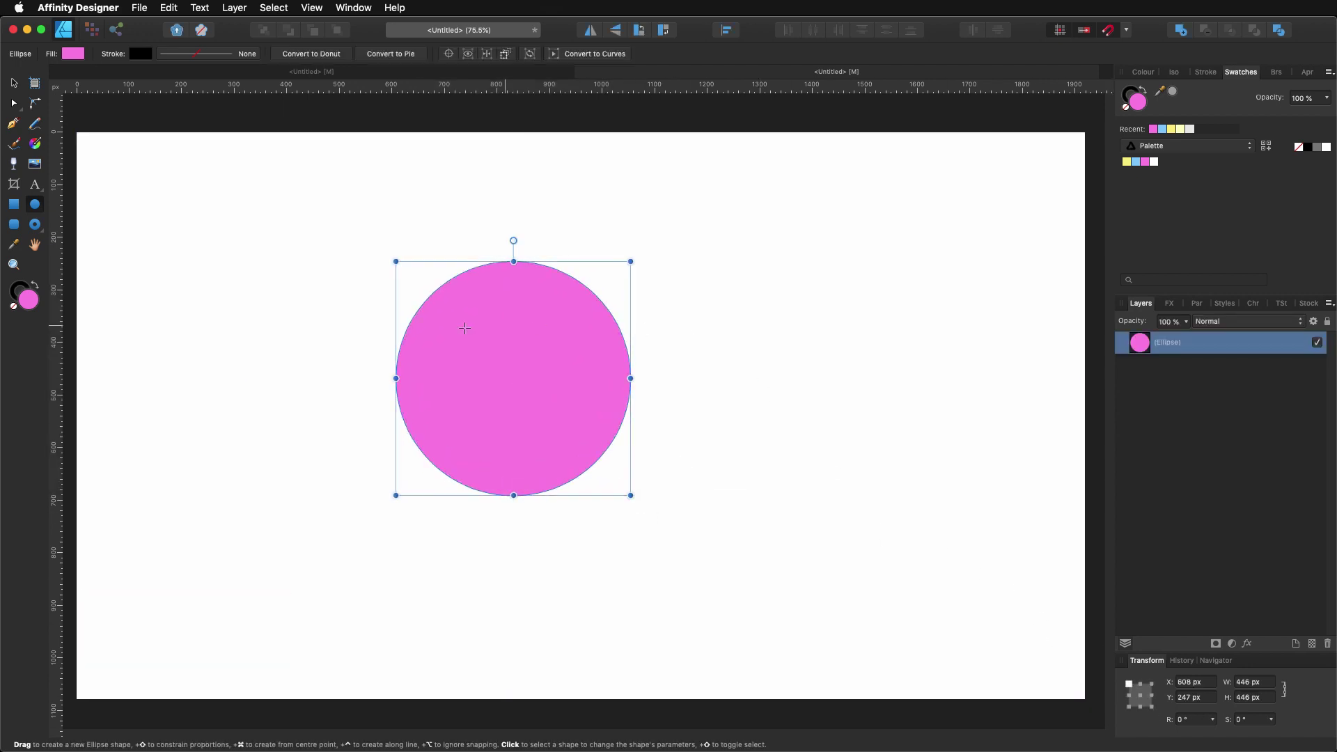
click(14, 83)
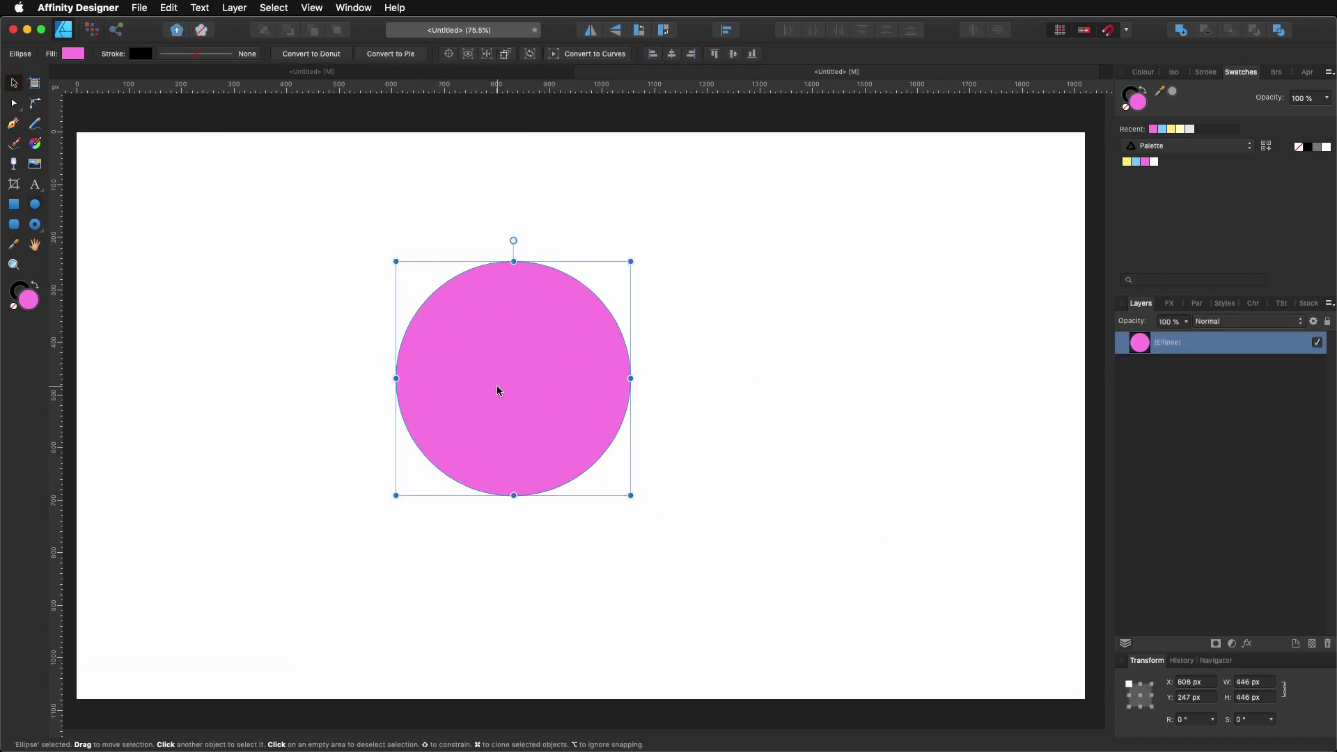
drag(497, 381, 512, 348)
click(73, 54)
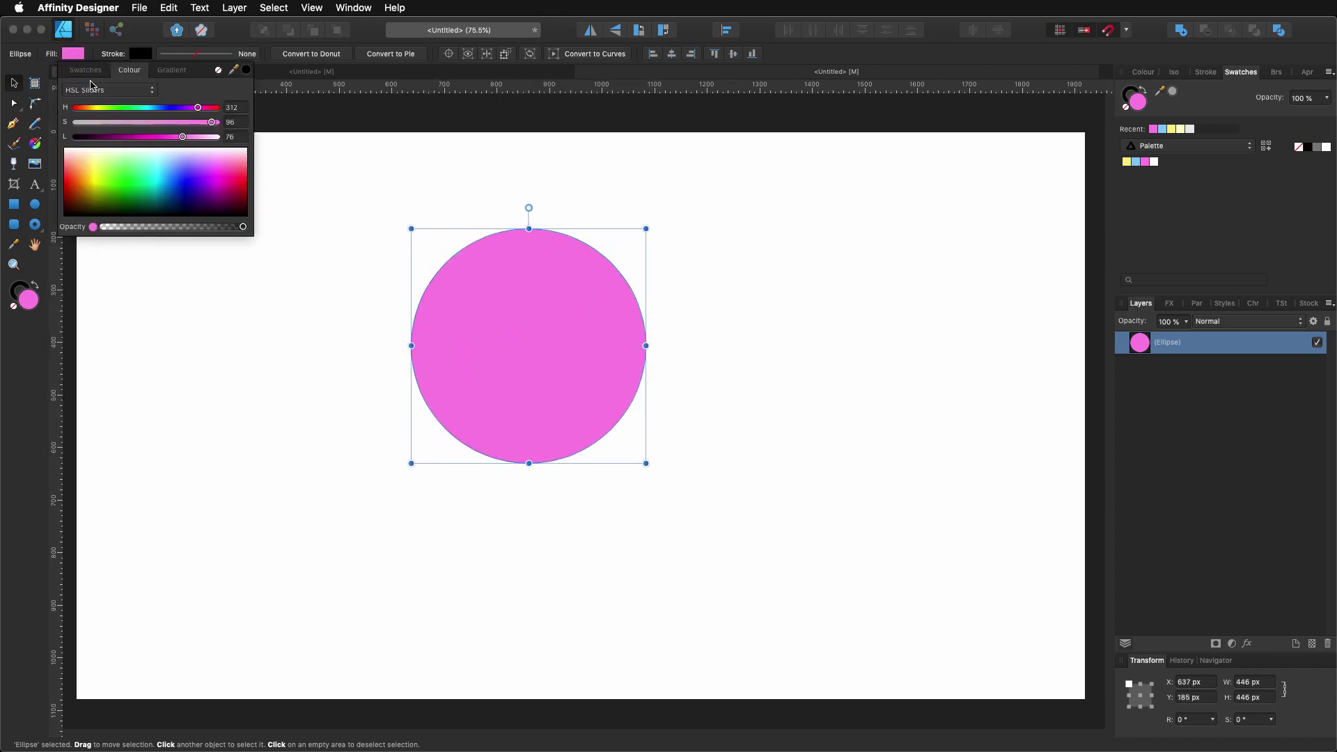
click(218, 70)
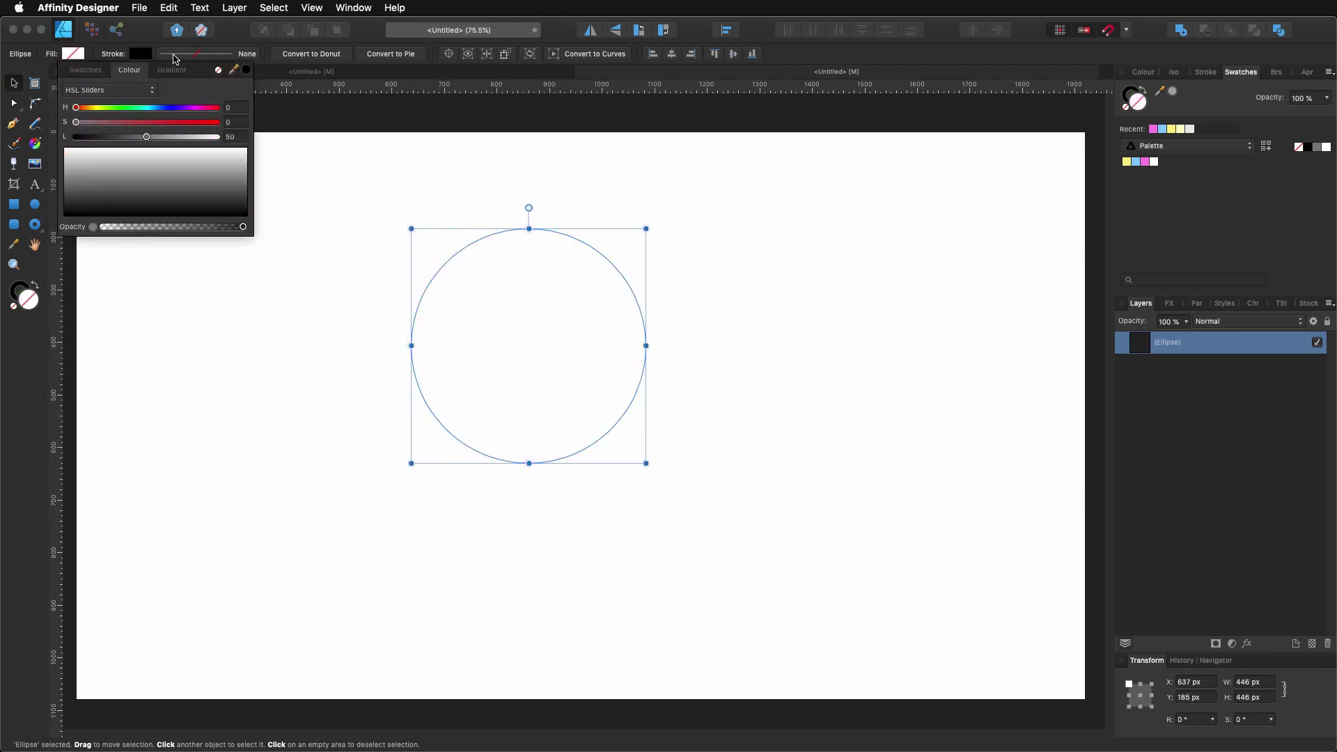
- Resize the unfilled circle to 300 × 300 px via the W field
click(140, 53)
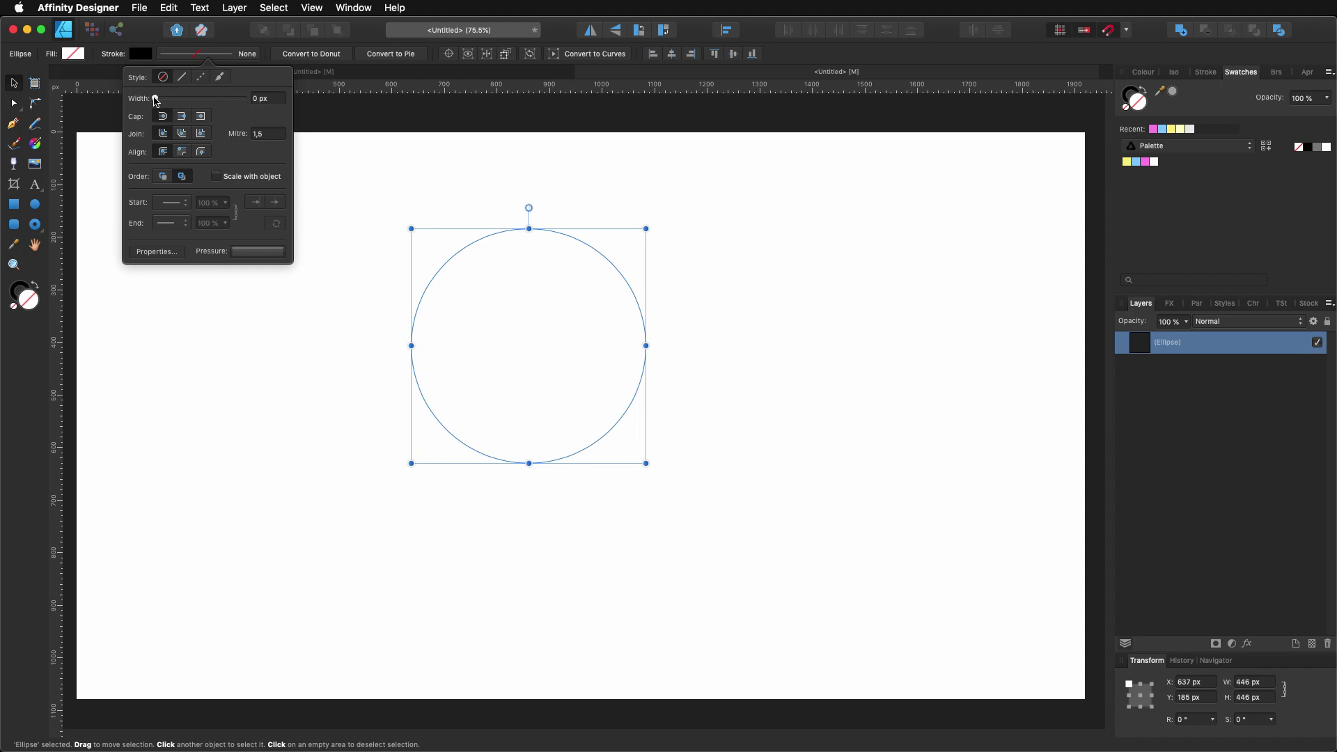
click(146, 277)
click(425, 300)
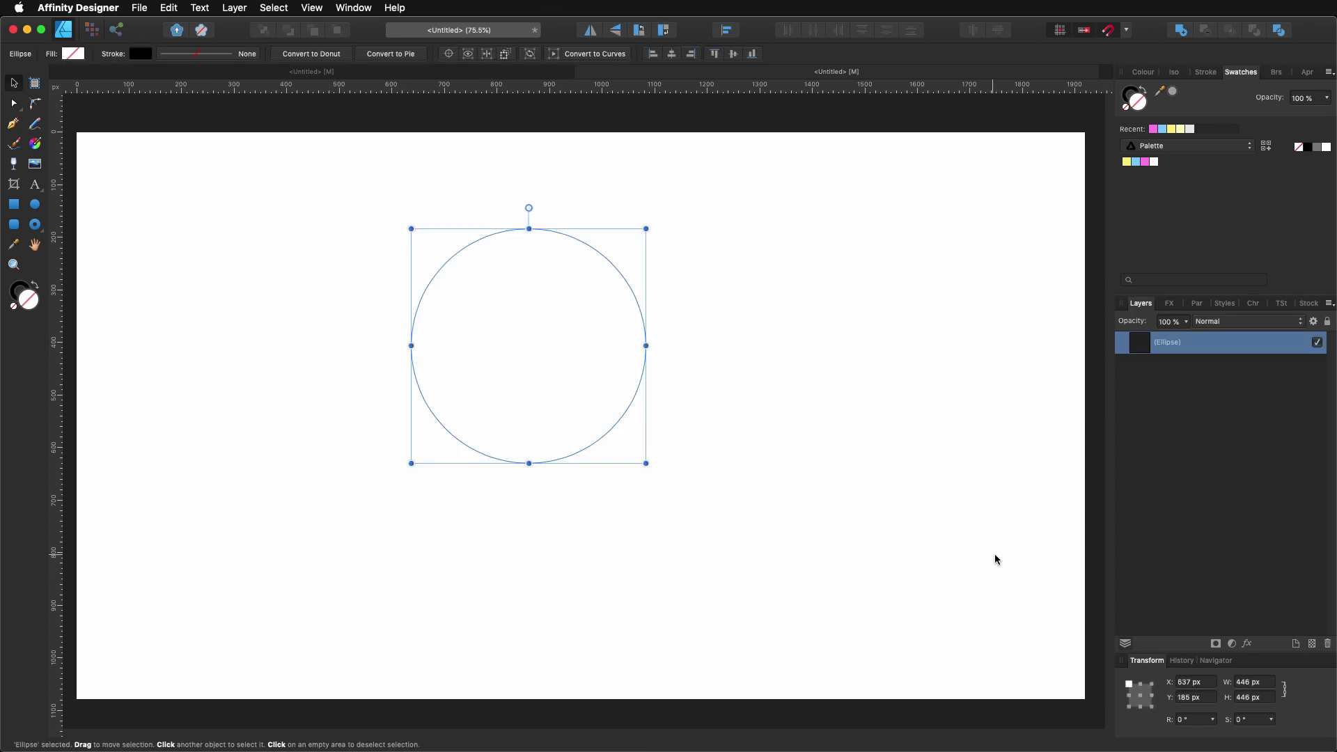
click(1257, 684)
text(300)
key(Return)
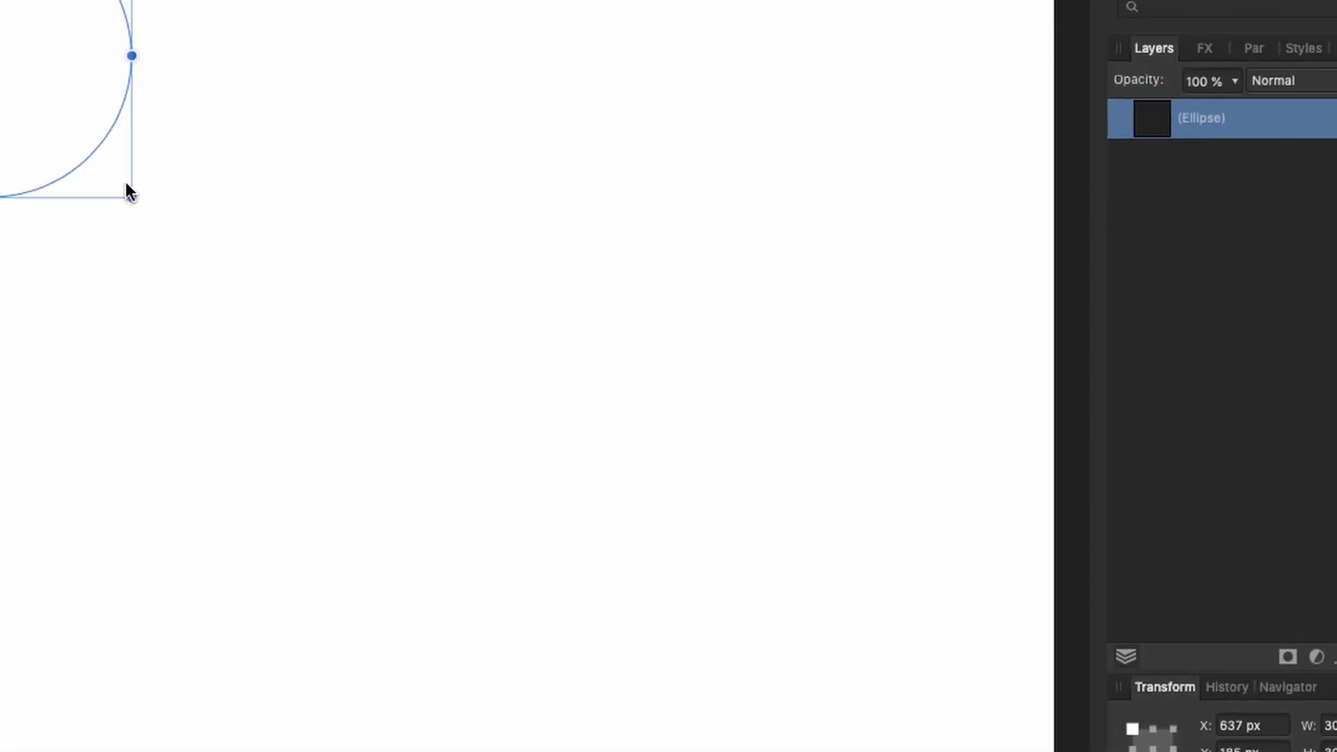
- Give the circle a 300 px stroke width with Scale with object enabled
mouse_move(125, 182)
mouse_down()
mouse_move(169, 166)
mouse_move(147, 167)
mouse_up()
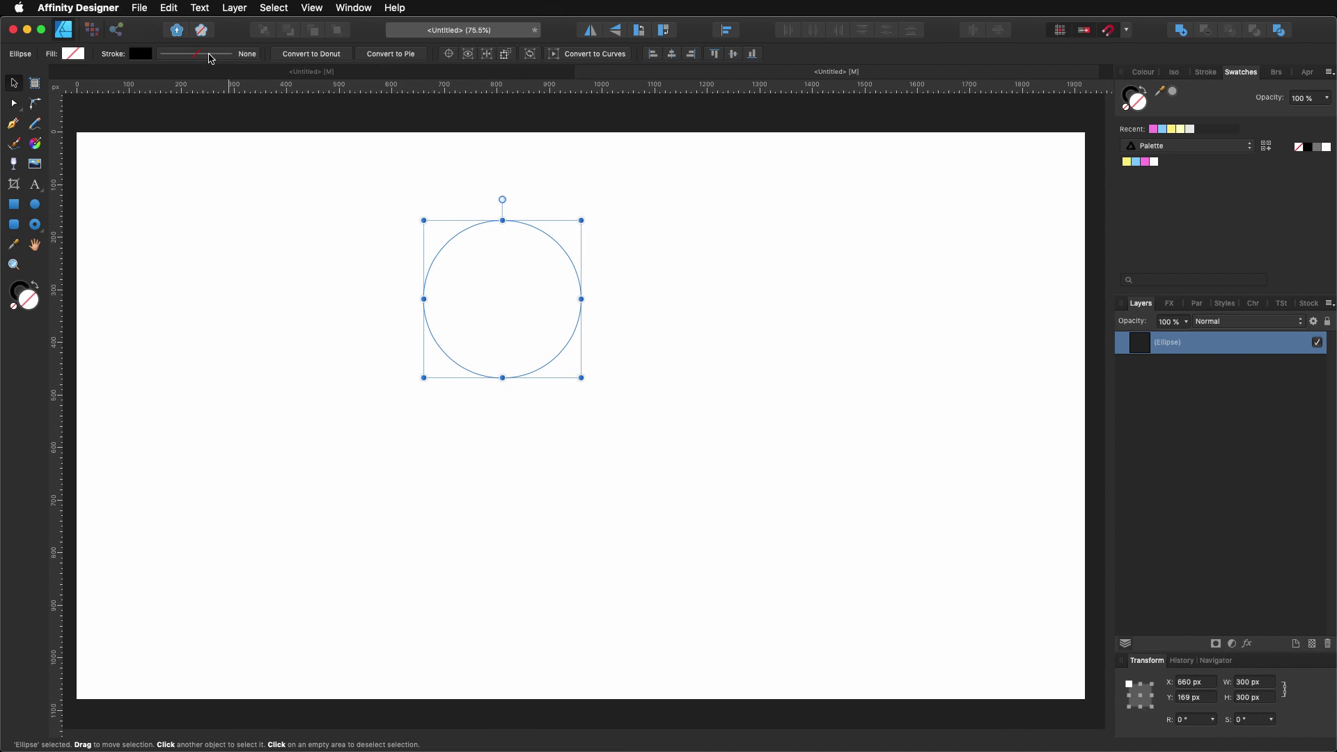
click(196, 56)
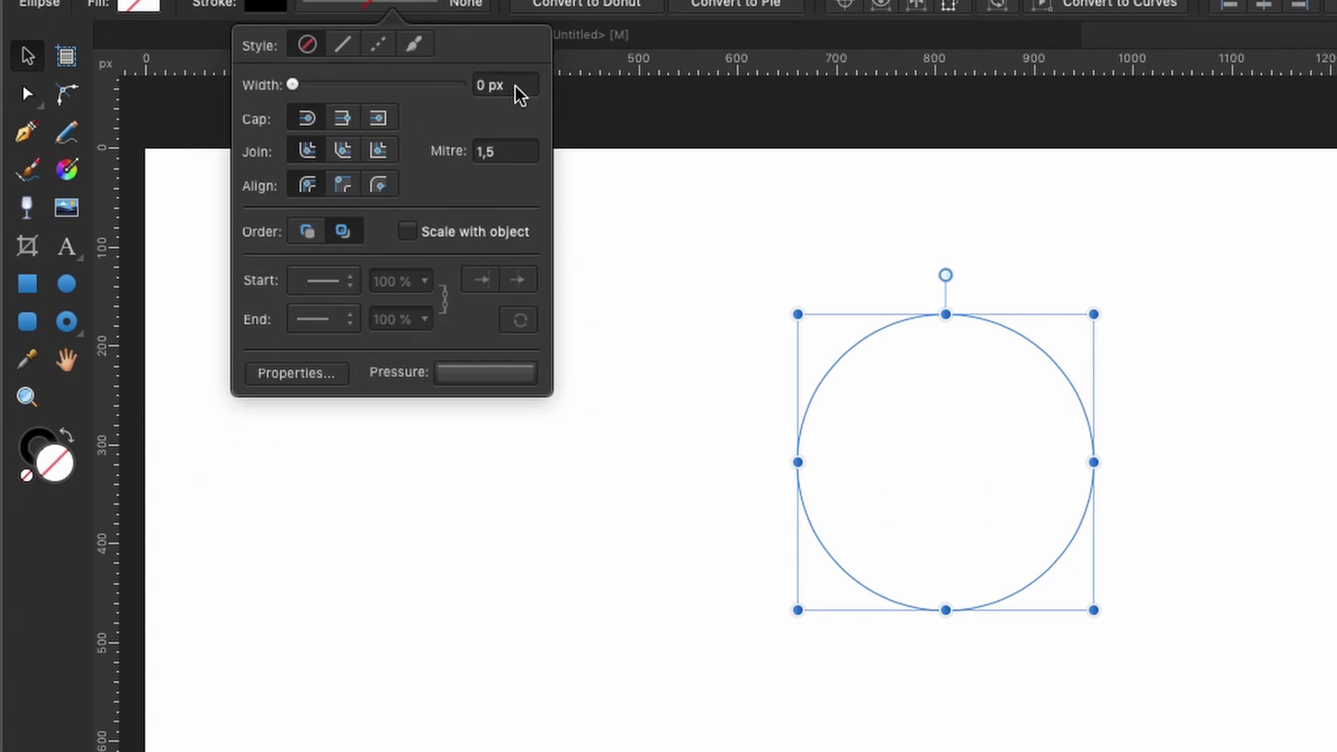
click(199, 97)
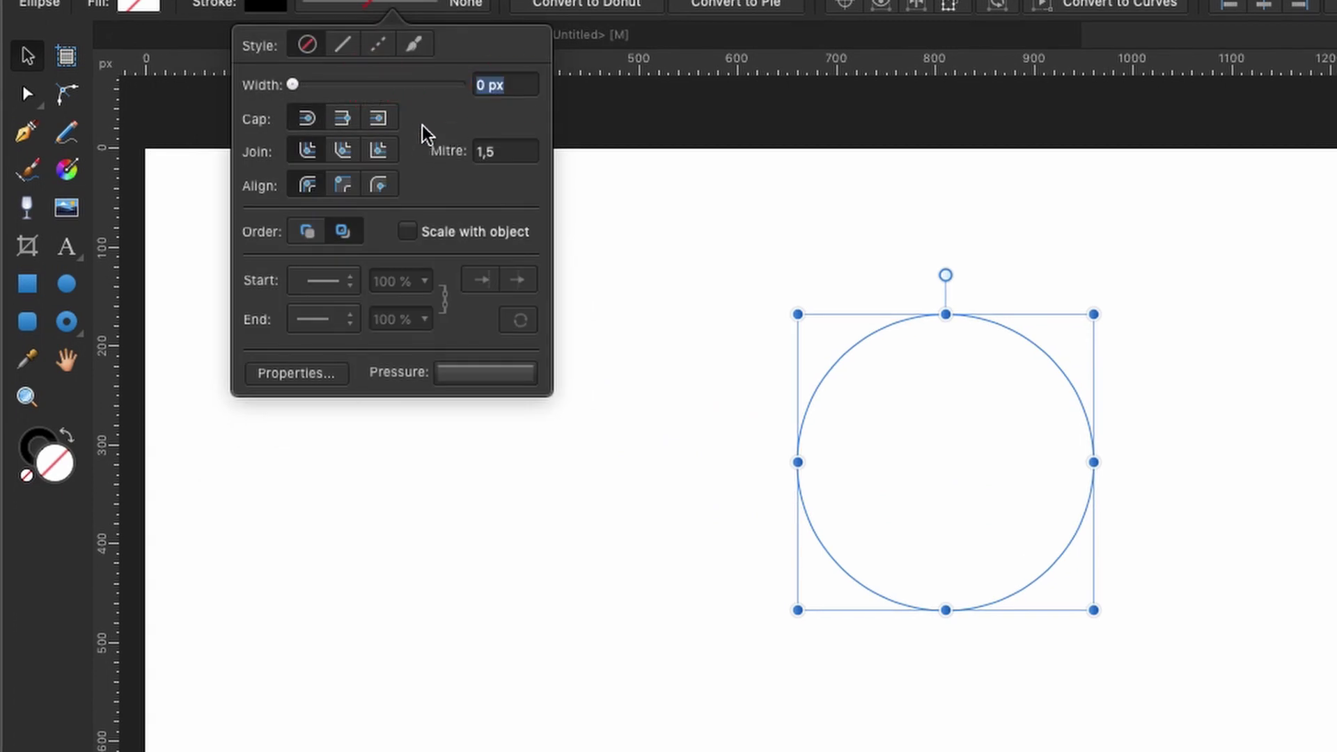
text(300)
key(Return)
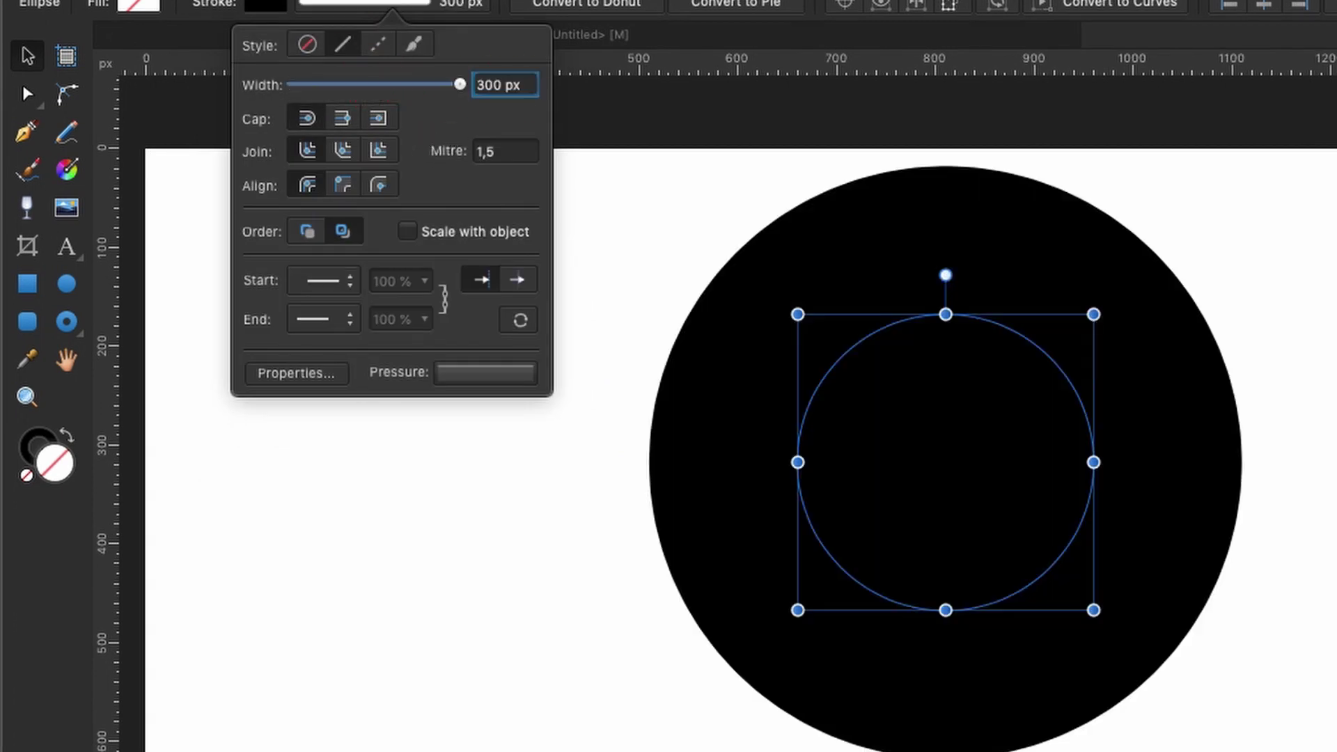
click(407, 232)
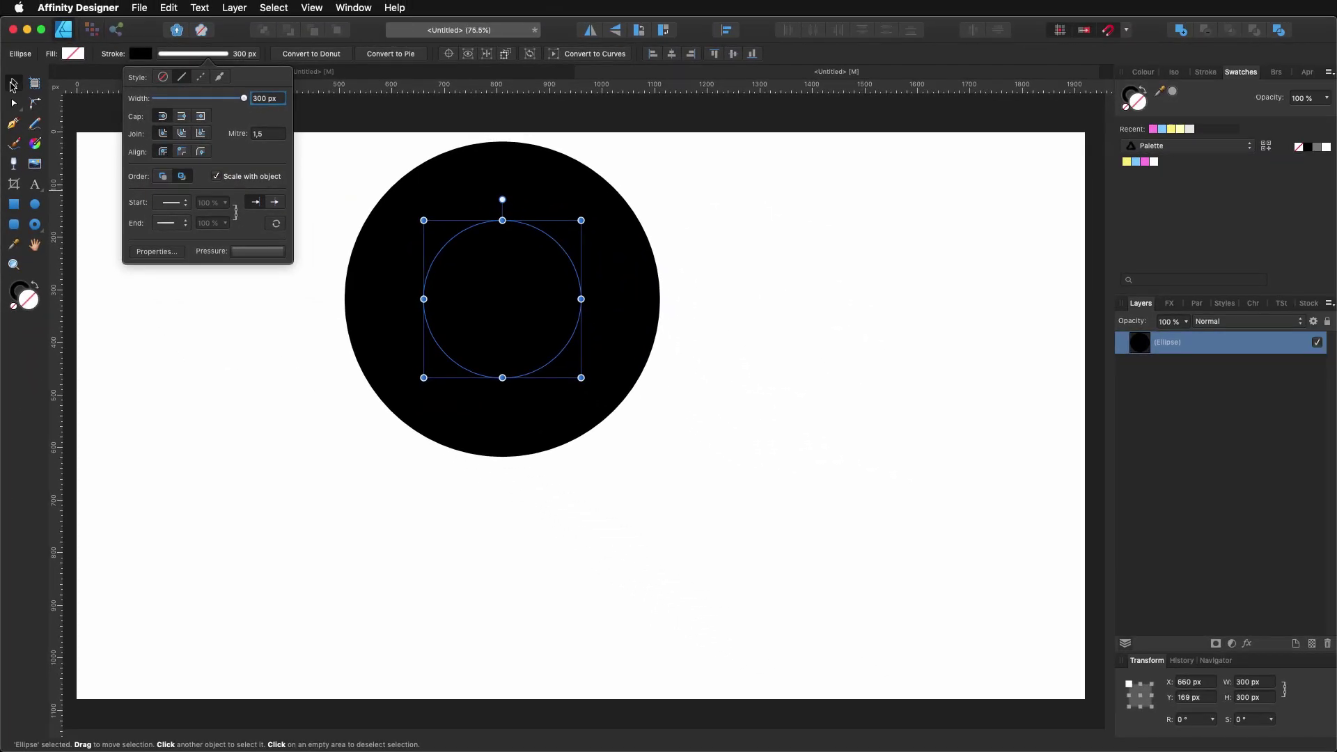
click(13, 84)
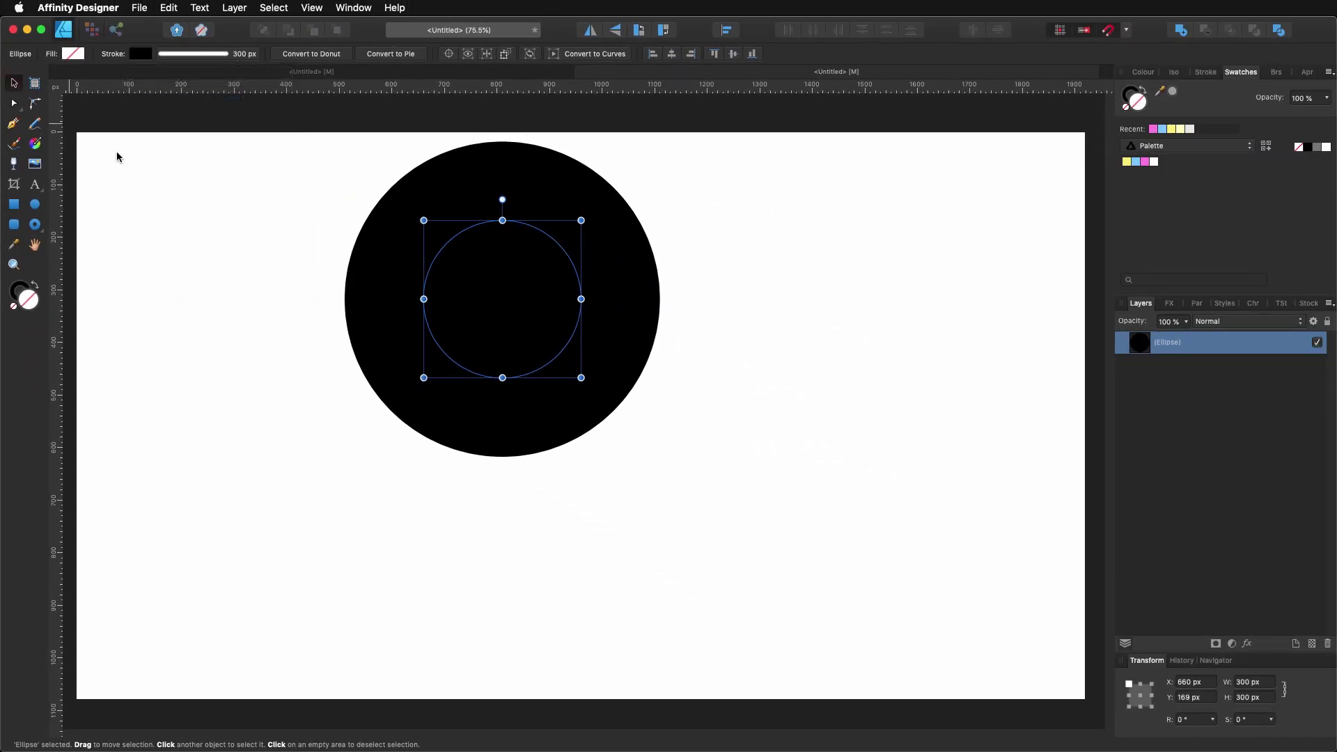
- Change the ring's stroke to a conical gradient and set a stop to the pink swatch
drag(496, 309, 534, 324)
click(140, 55)
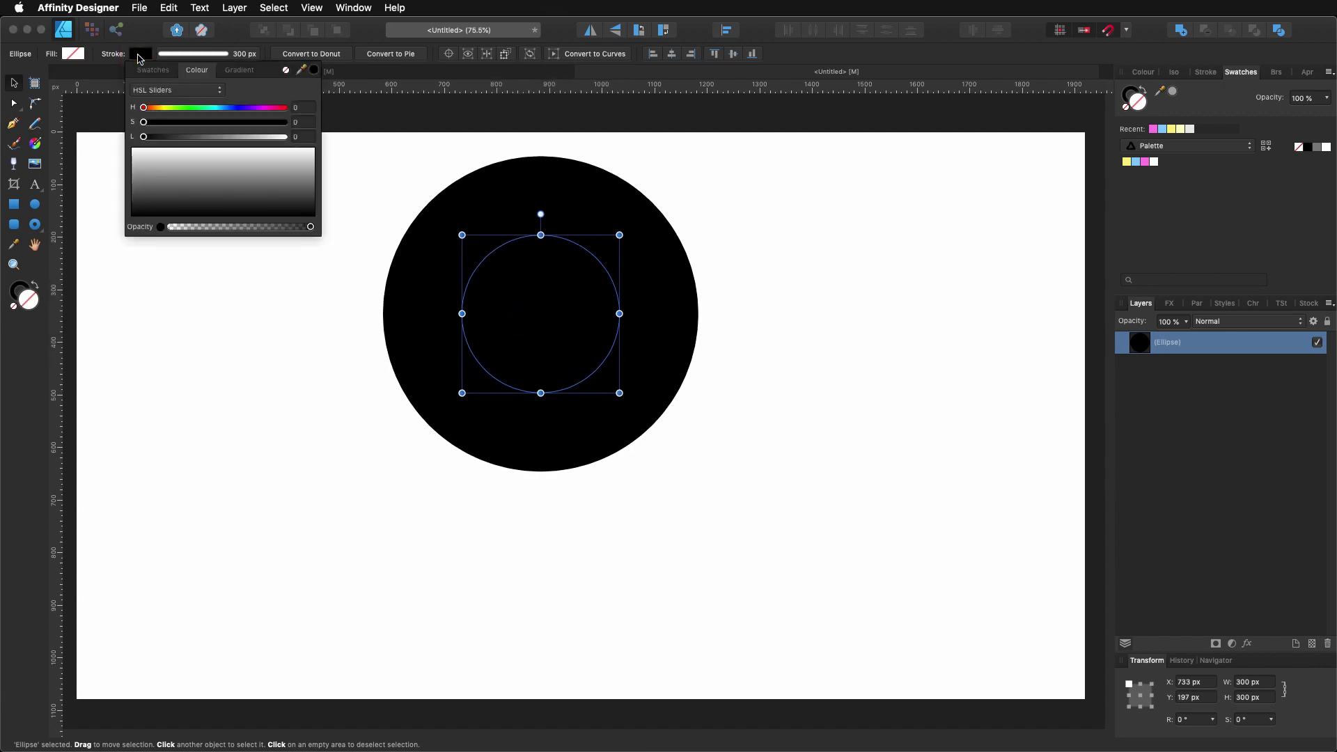
click(241, 73)
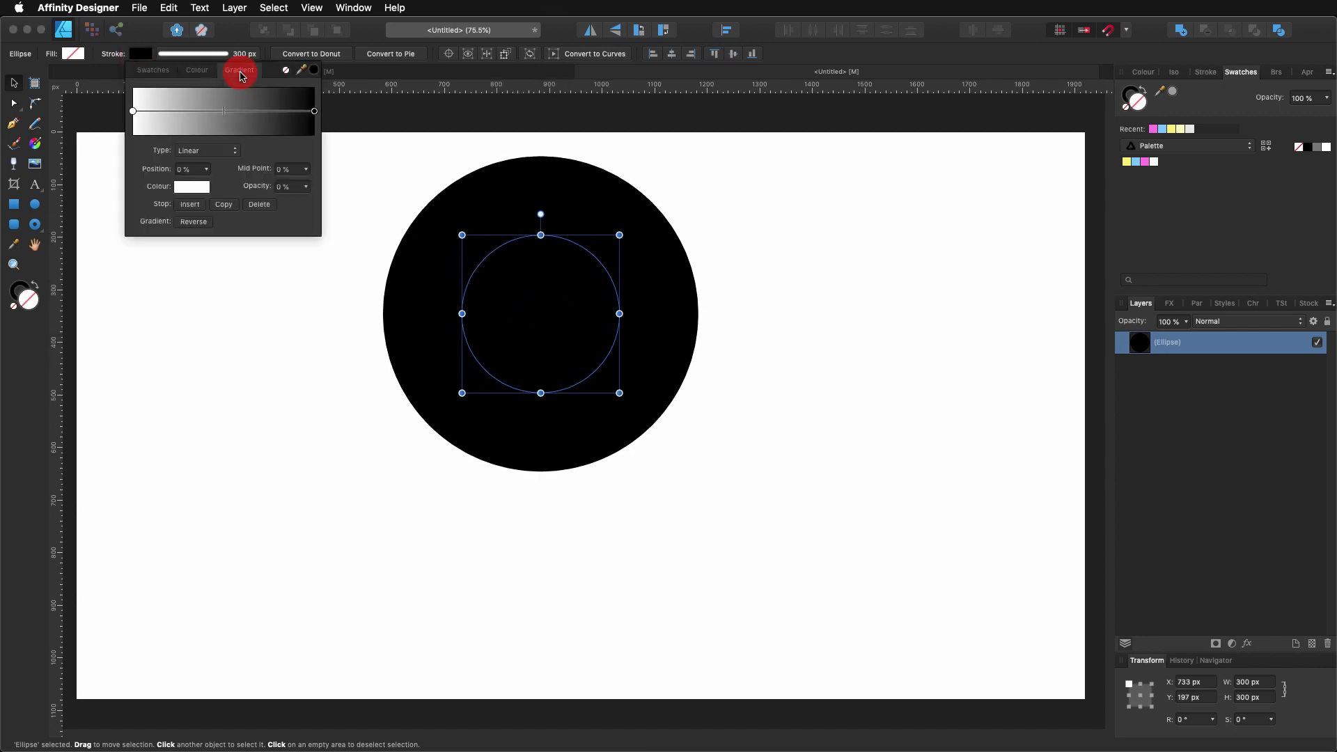
click(234, 151)
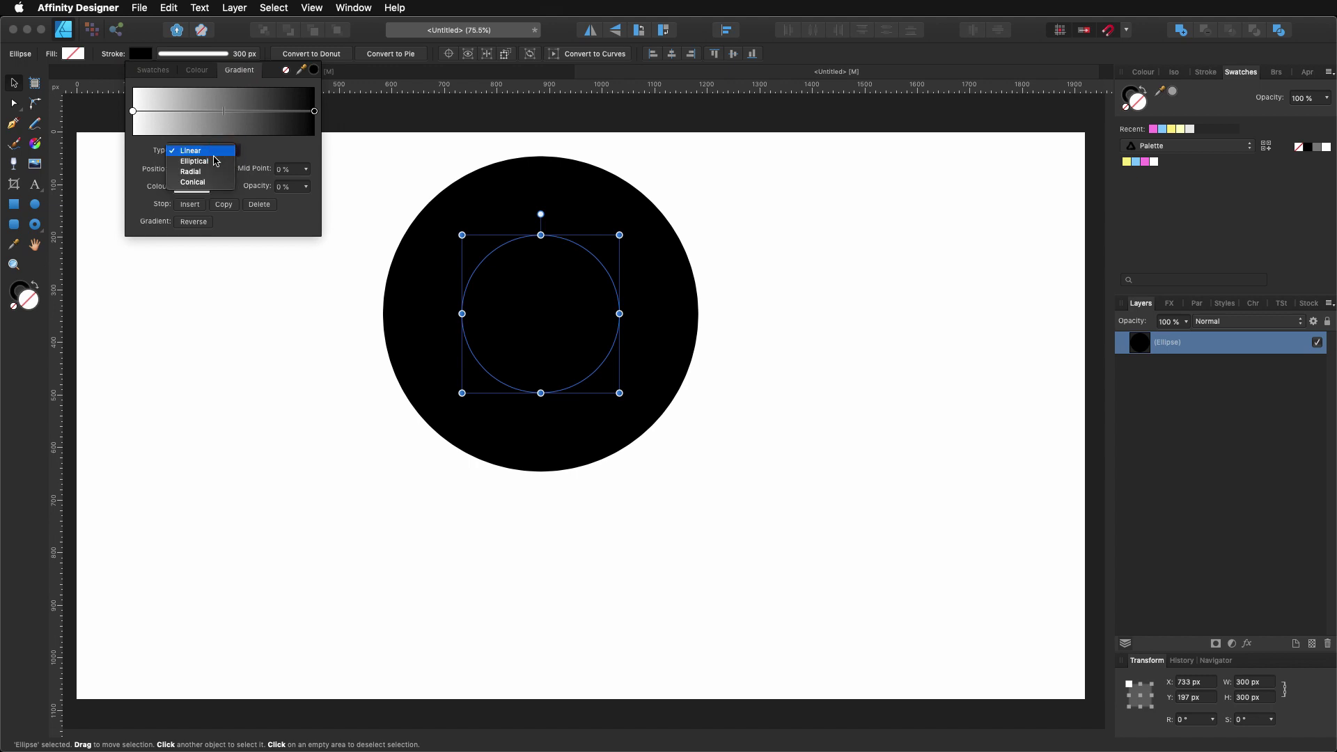
click(215, 185)
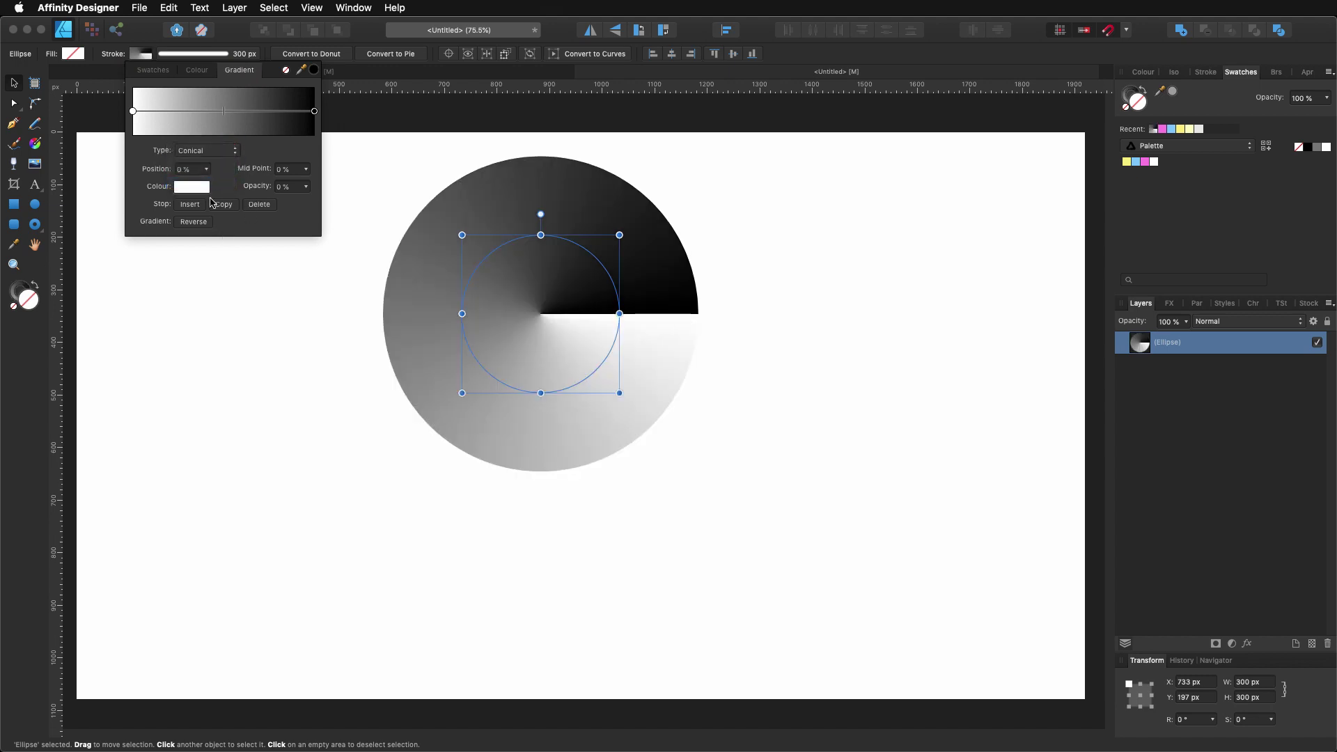
click(193, 188)
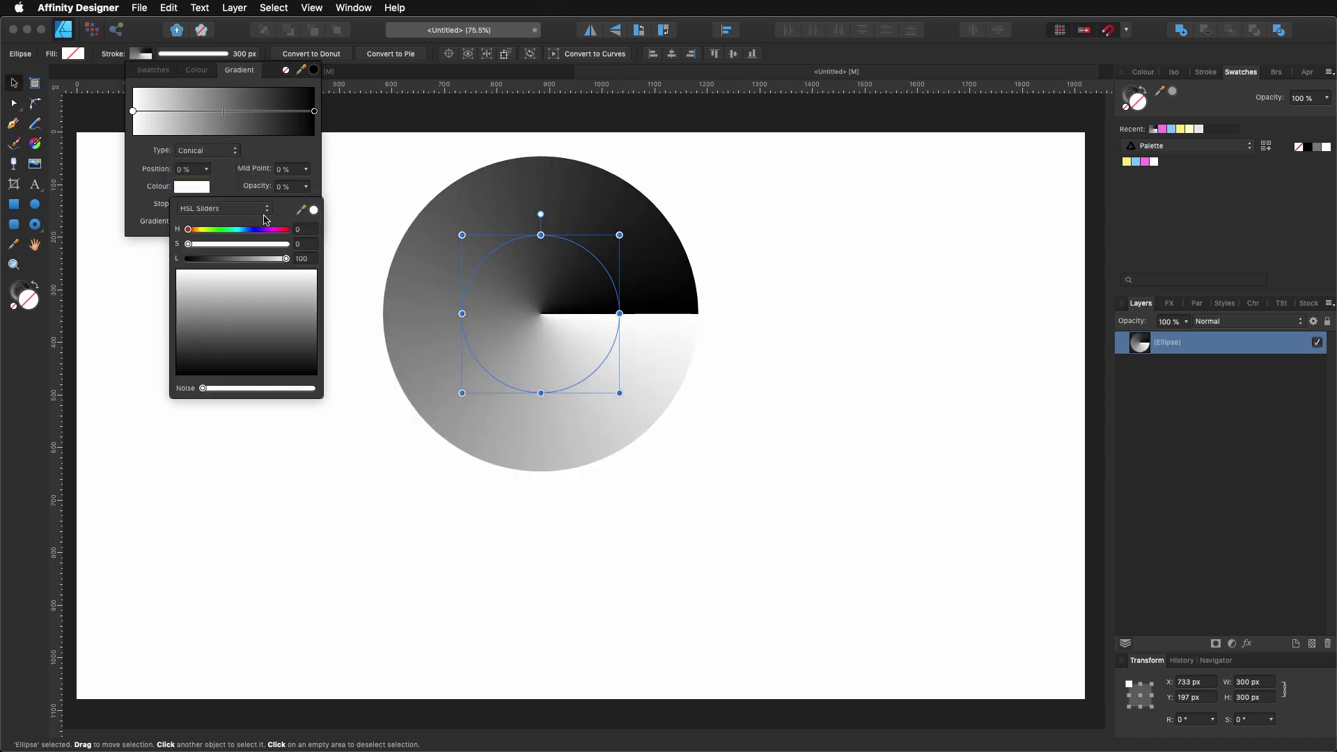
click(218, 211)
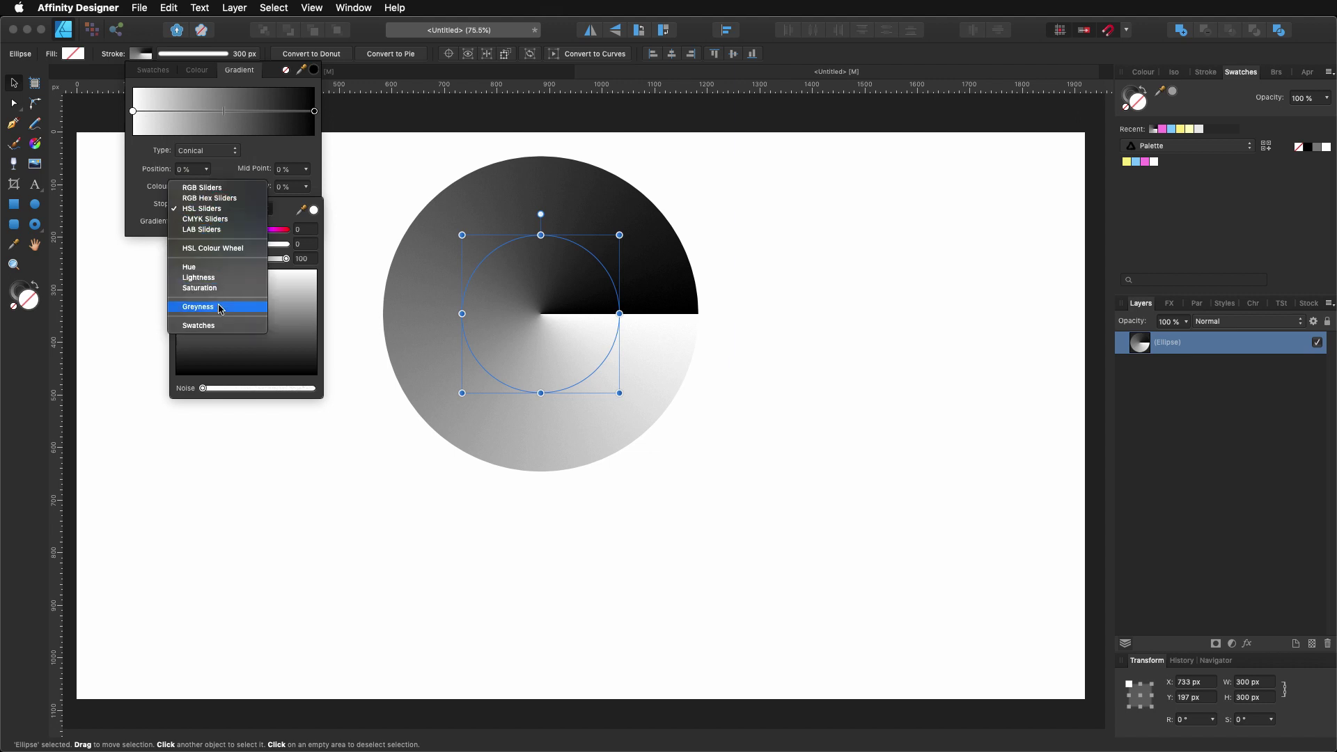
click(218, 330)
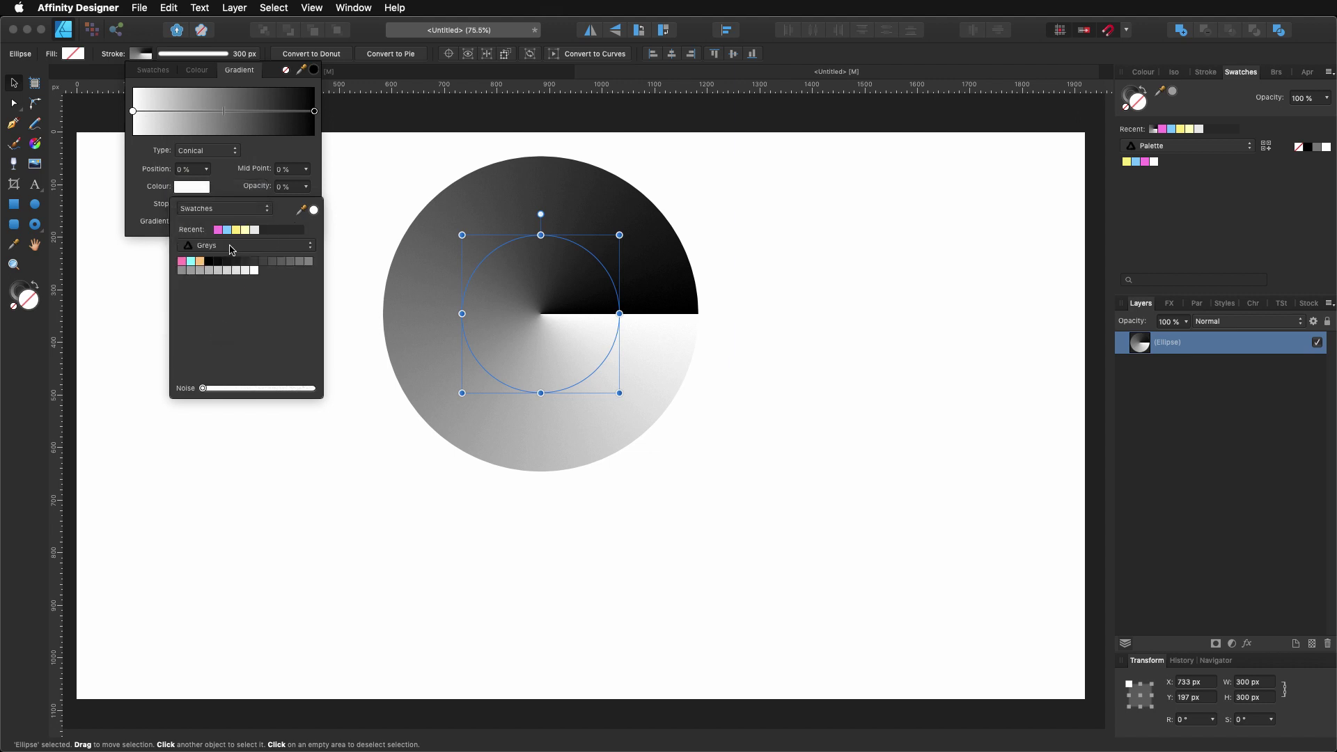
click(182, 262)
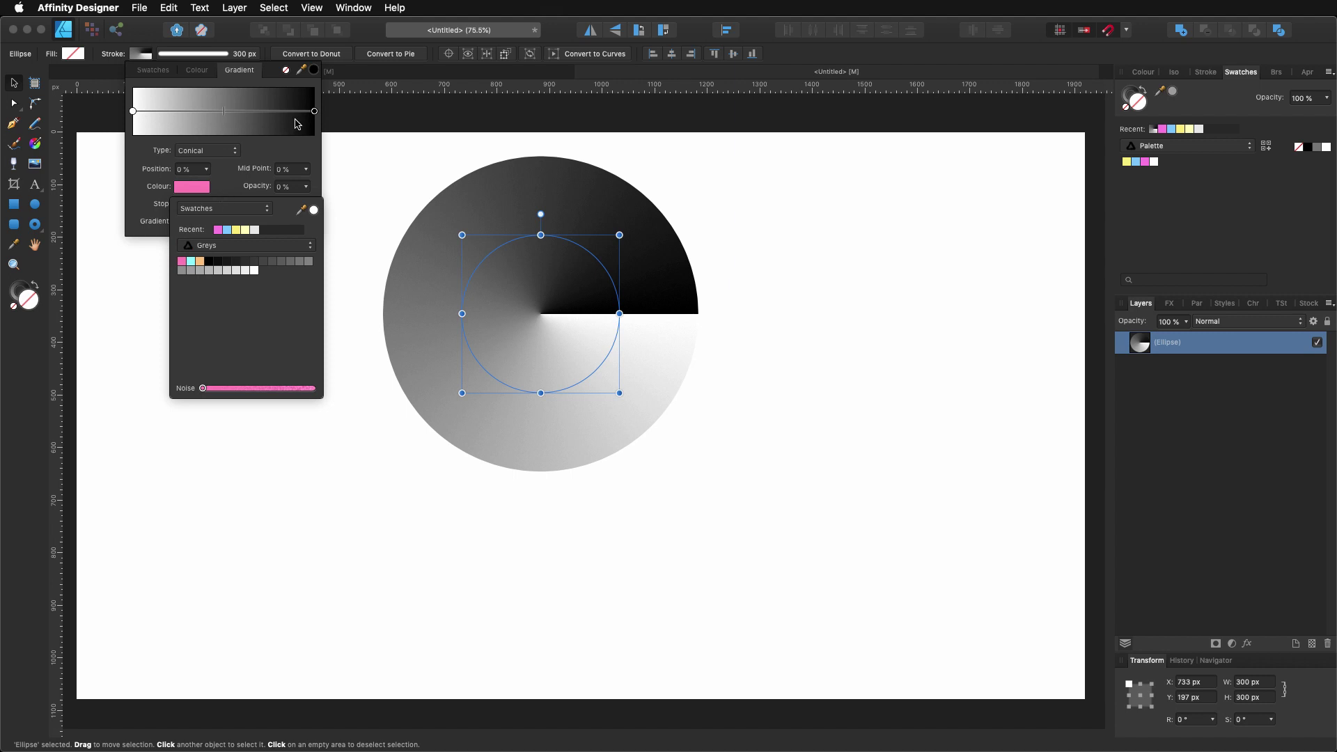
- Make the right gradient stop pink and the left cyan, then rotate the ring to -45°
click(314, 111)
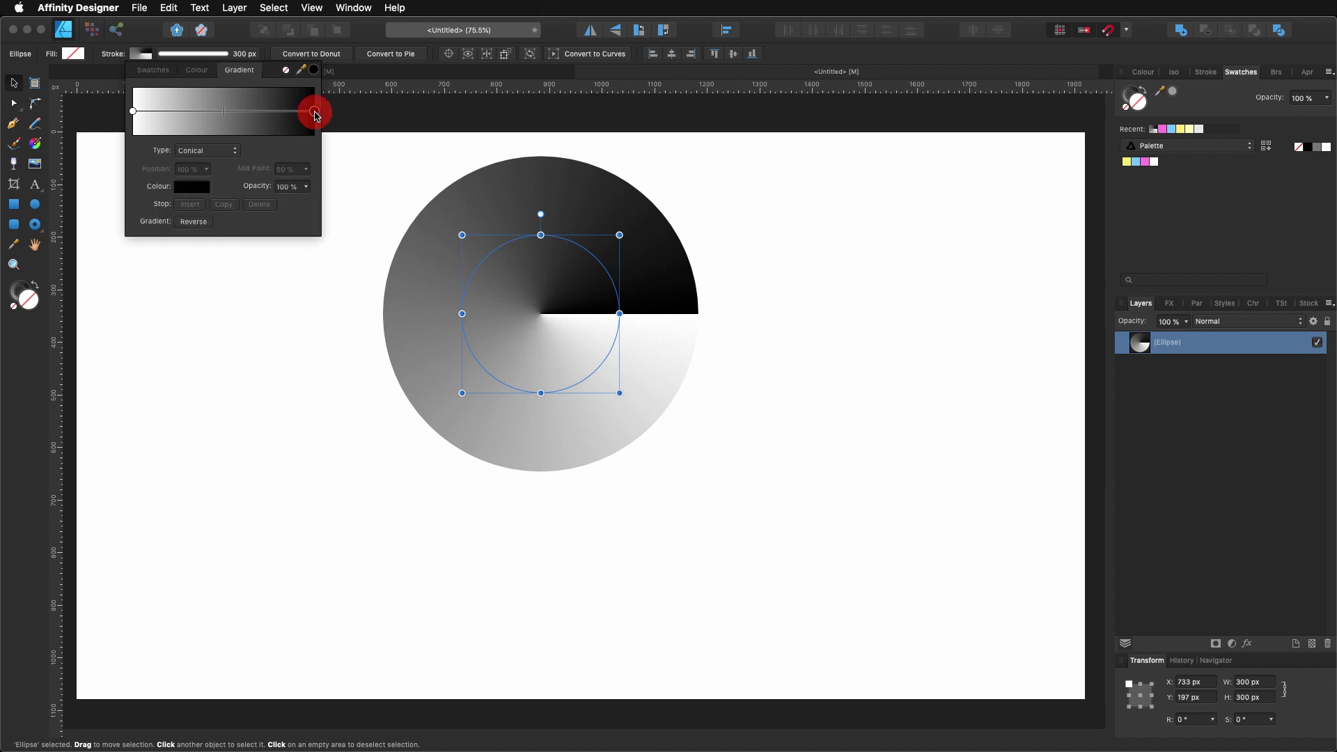
click(192, 186)
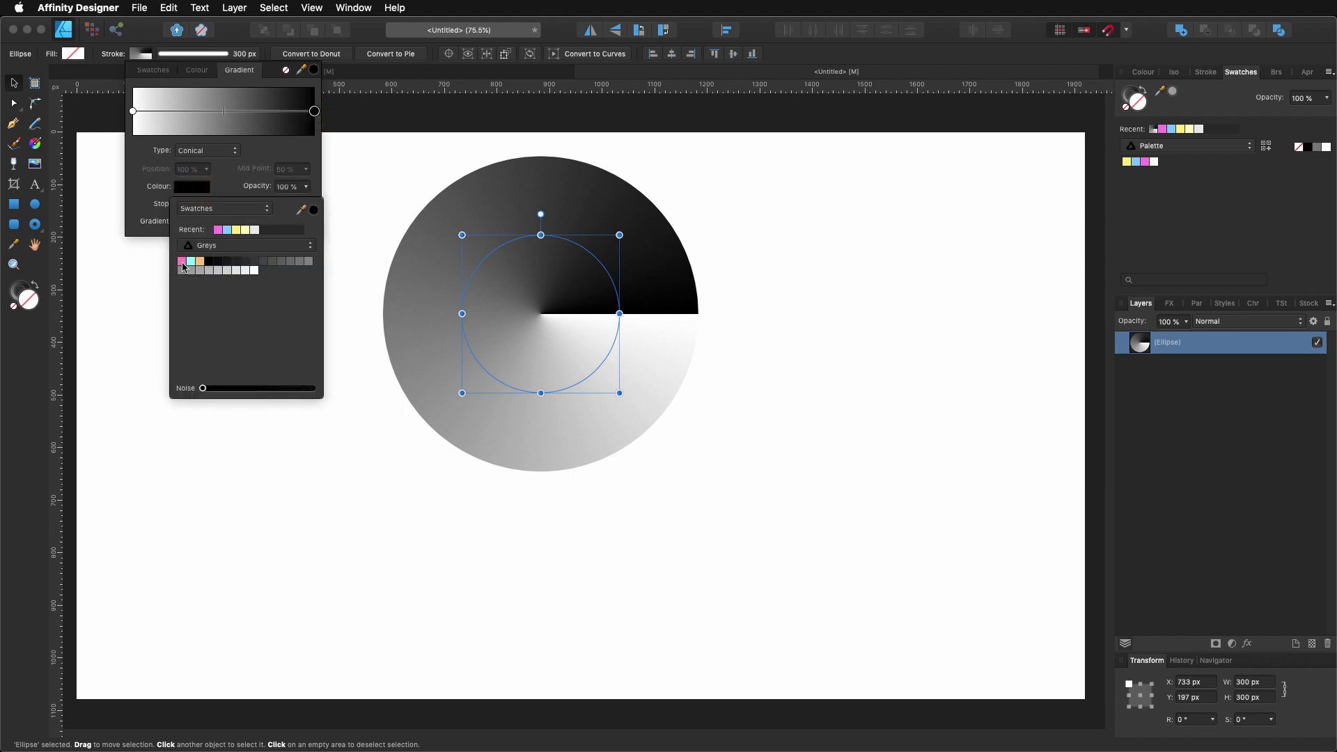
click(181, 261)
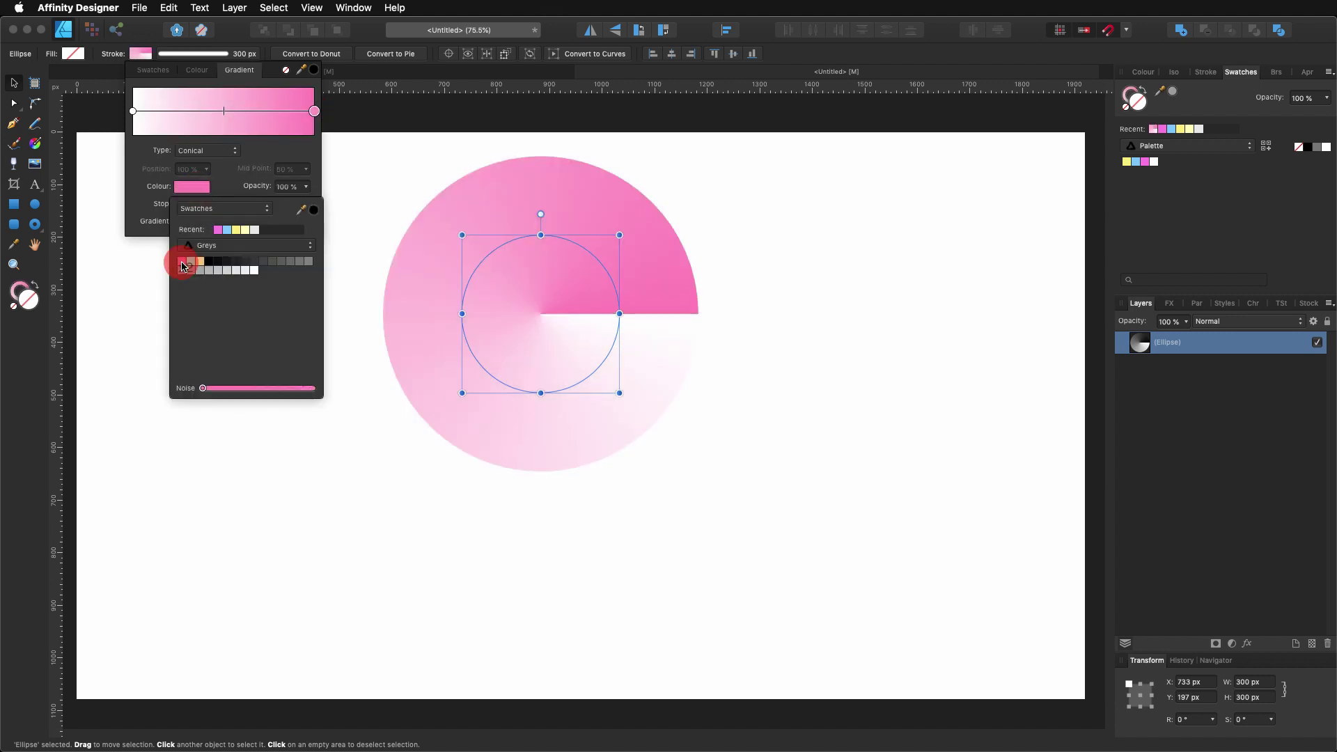
click(133, 112)
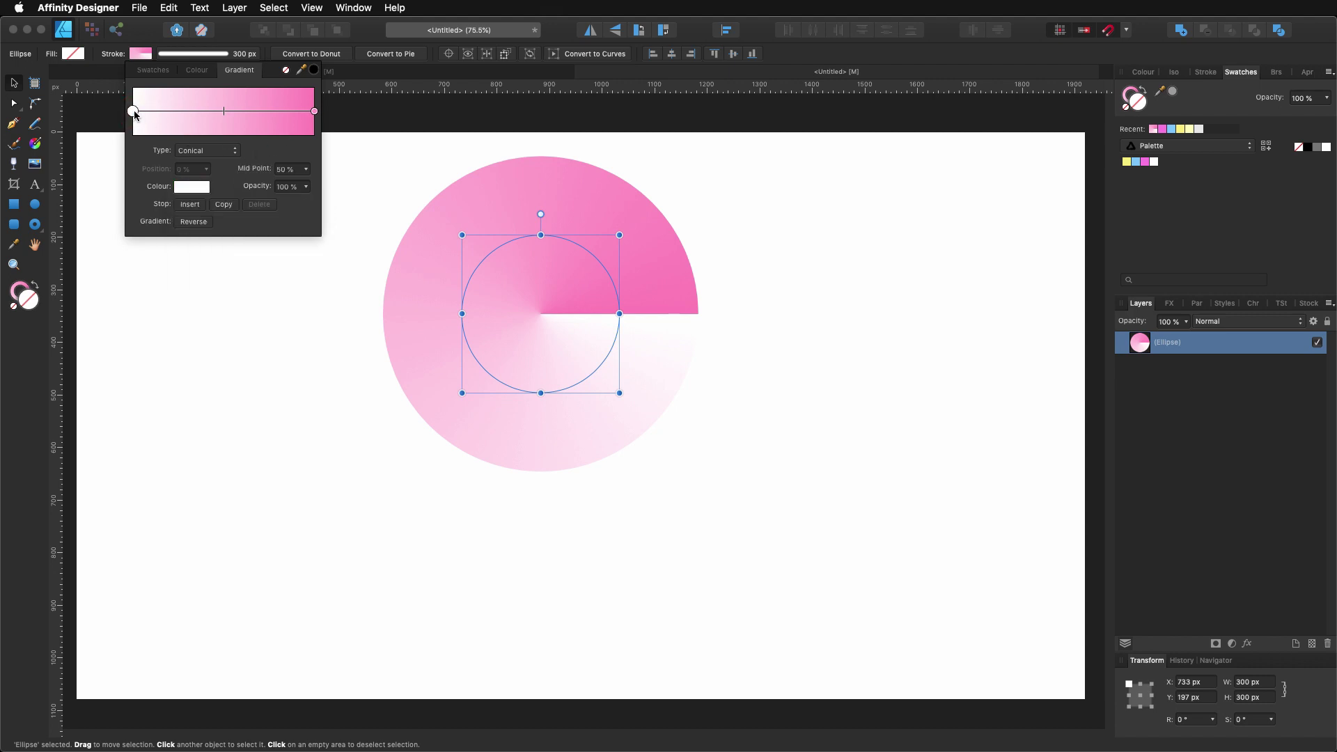
click(190, 187)
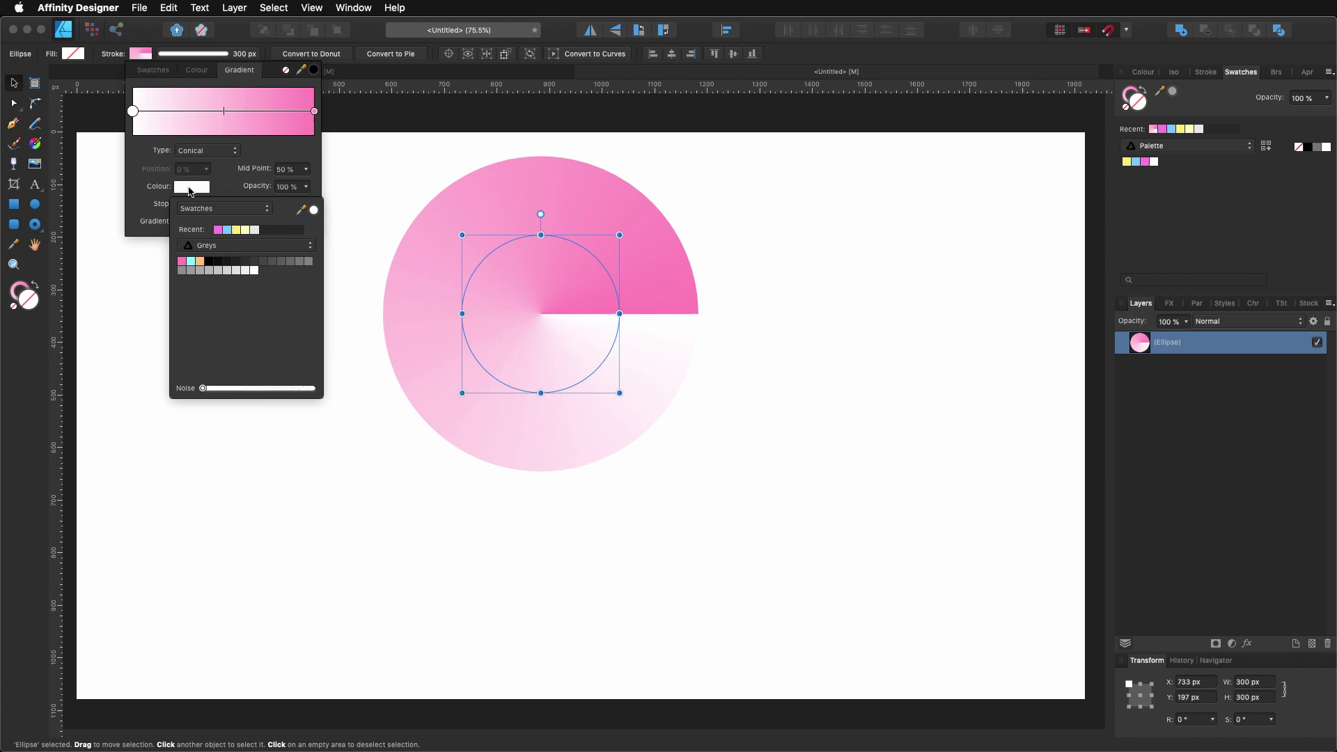
click(191, 263)
click(559, 358)
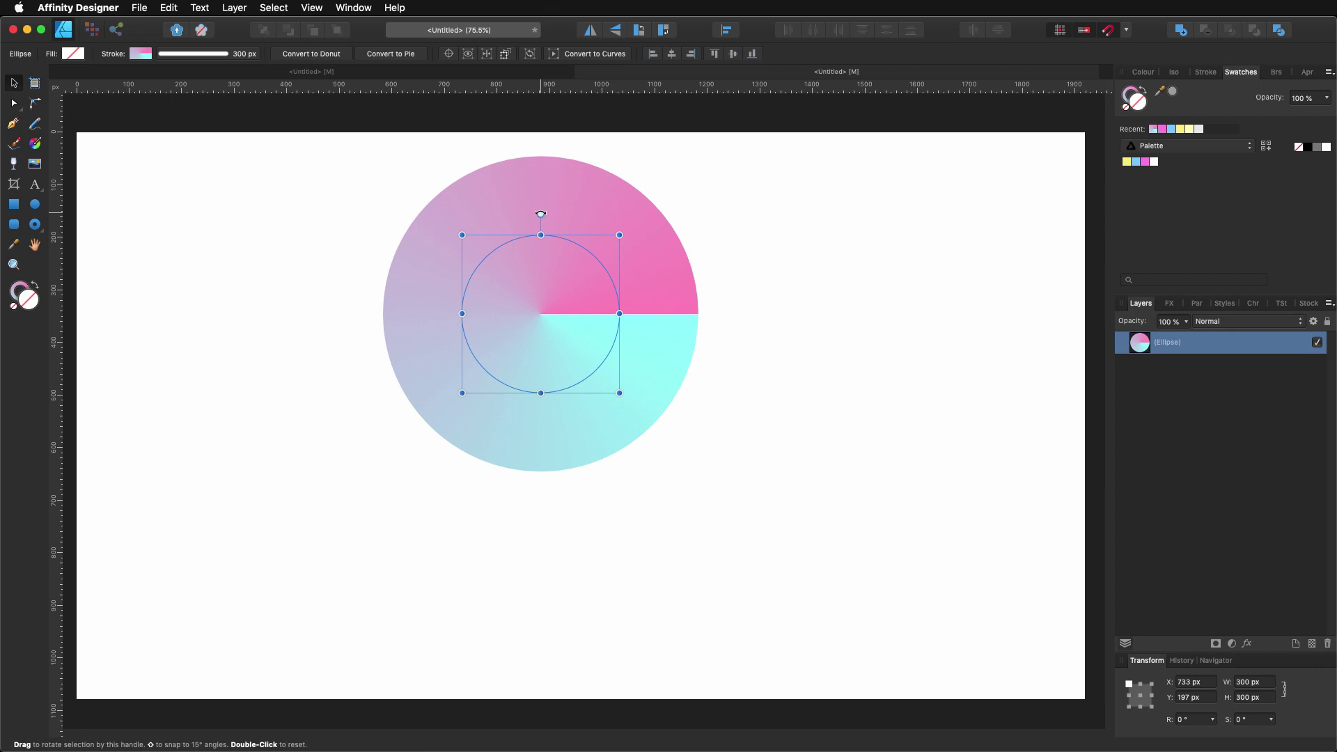
mouse_move(540, 214)
mouse_down()
mouse_move(582, 218)
mouse_move(606, 246)
mouse_up()
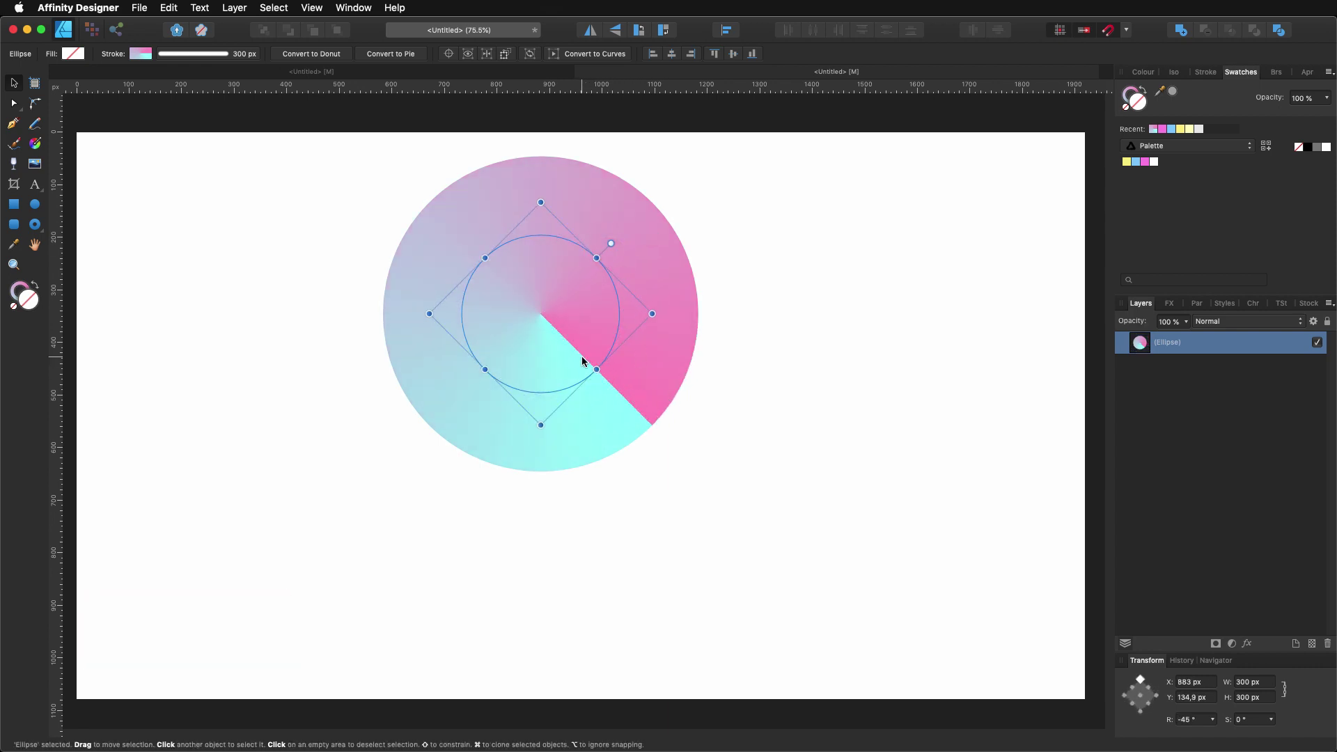
- Clone the ring below the original and rotate the copy to 135° to form an S
mouse_move(581, 308)
mouse_down()
mouse_move(585, 462)
mouse_move(565, 512)
mouse_up()
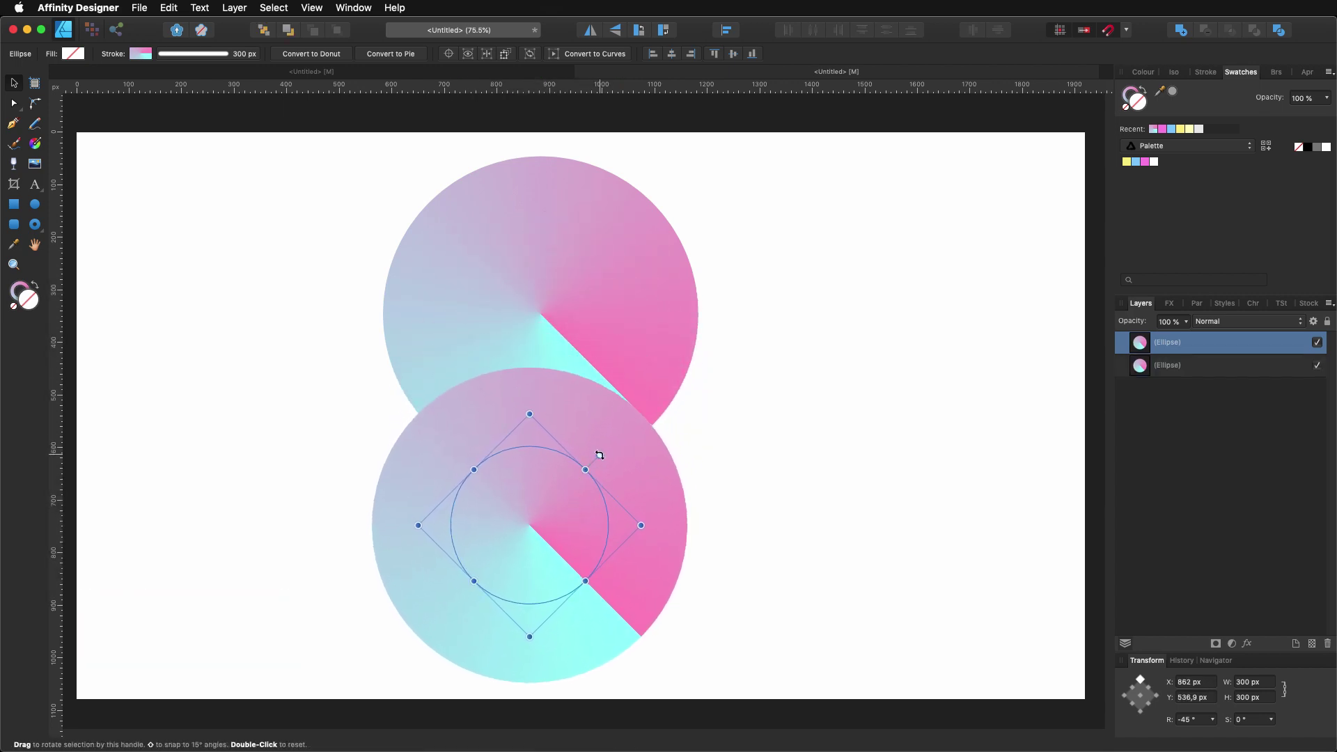
drag(600, 455, 450, 587)
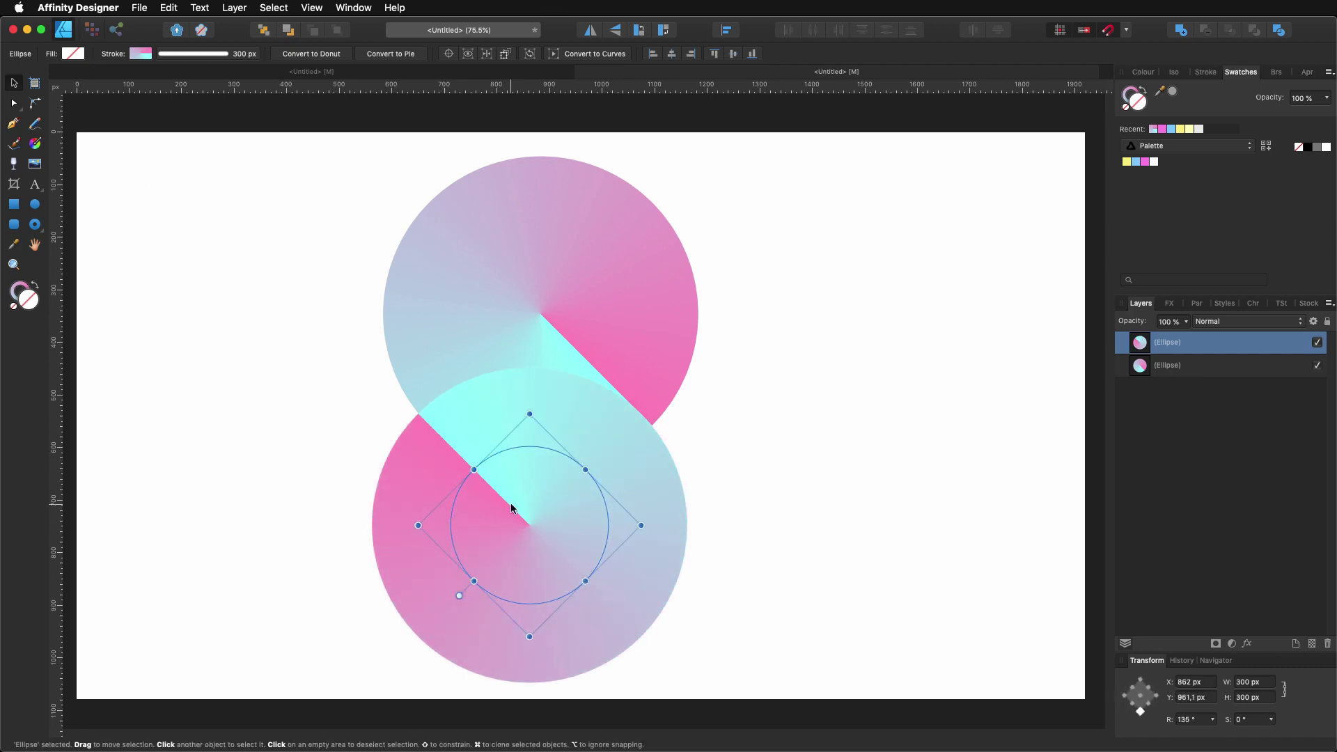
scroll(653, 441, up, 10)
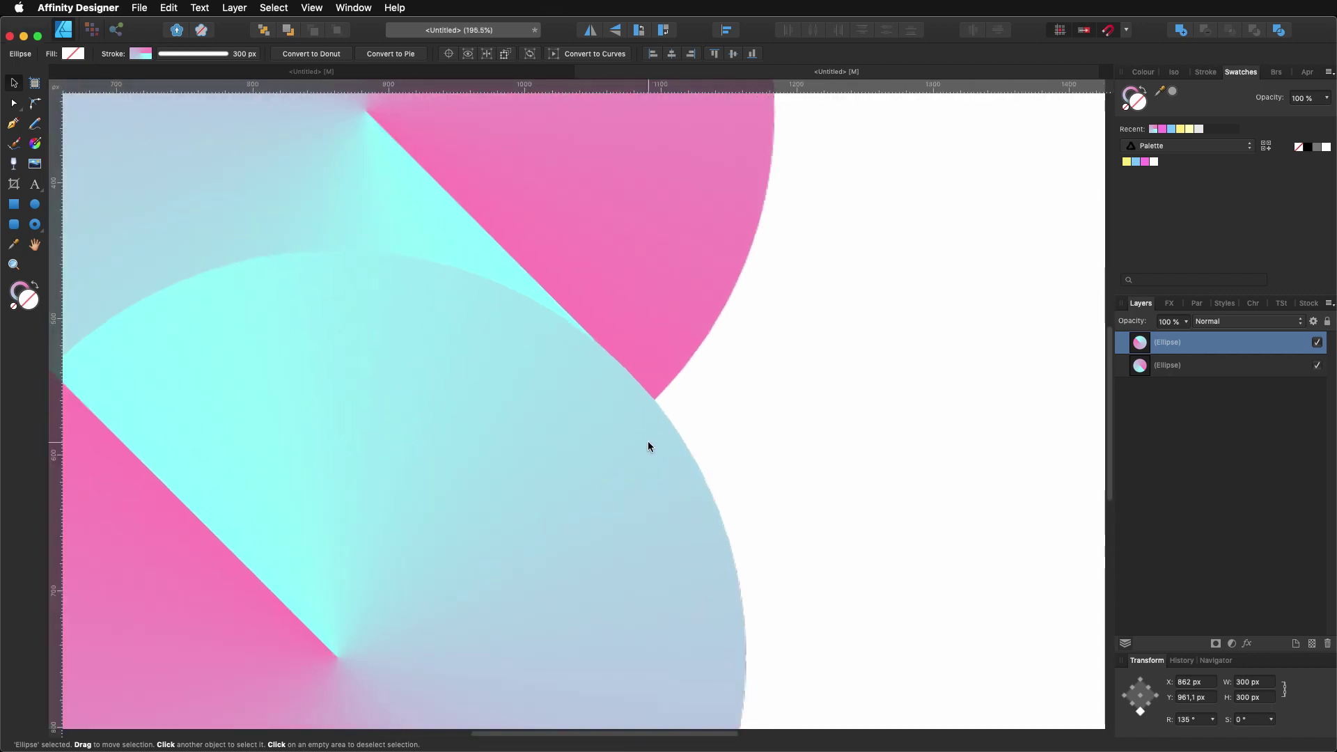
scroll(628, 448, down, 5)
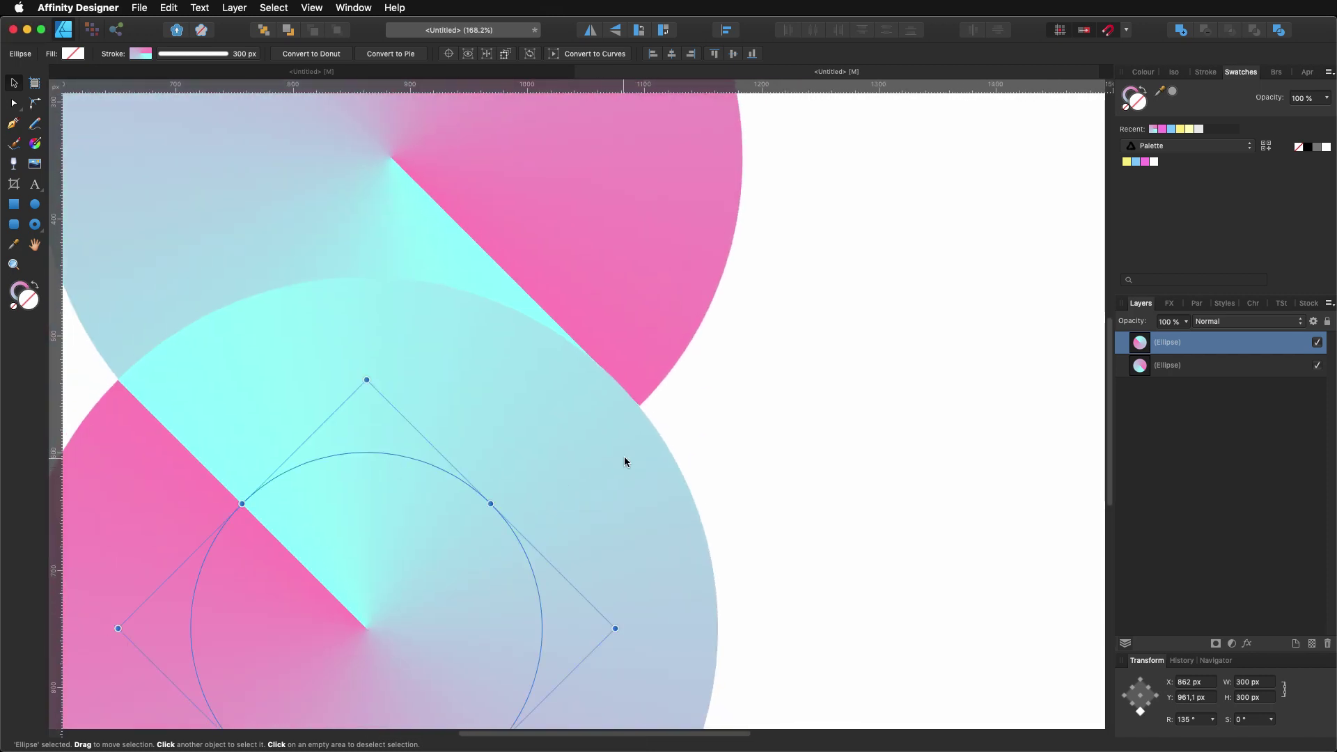
scroll(397, 480, down, 2)
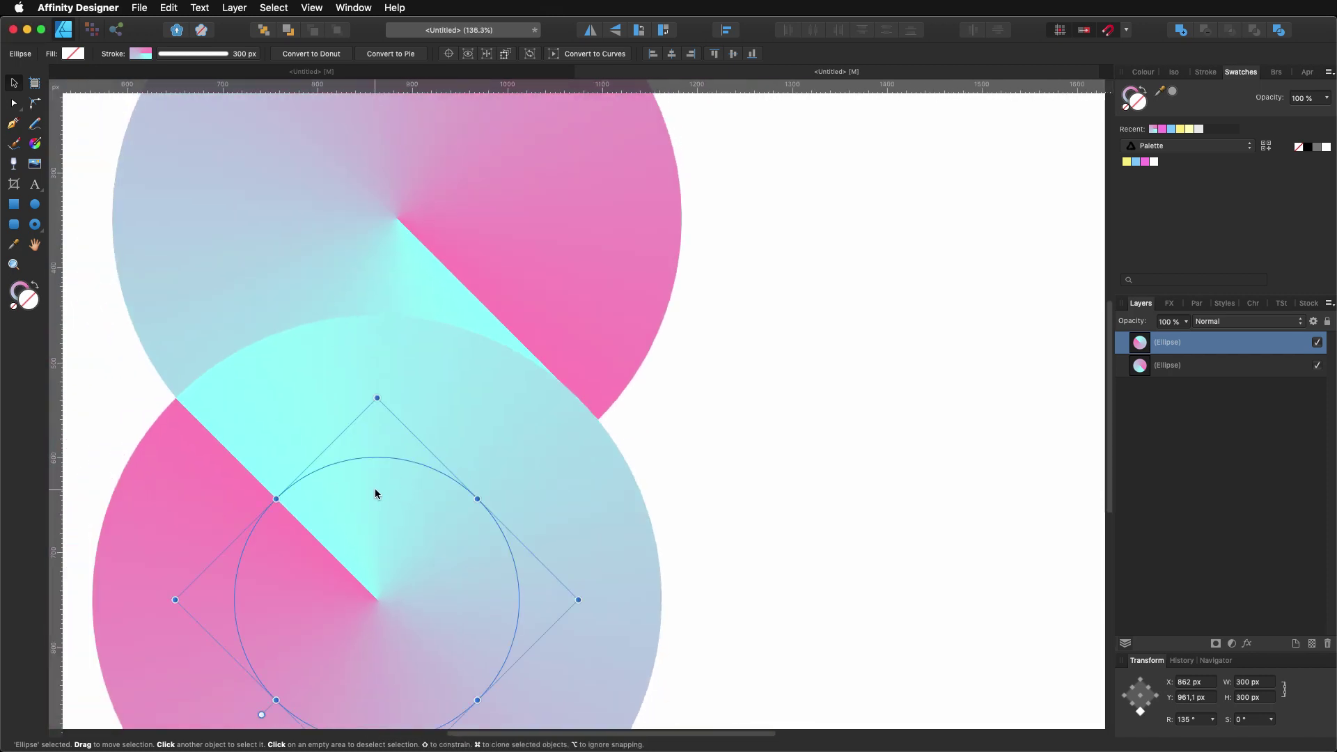
scroll(417, 482, down, 3)
scroll(442, 480, down, 2)
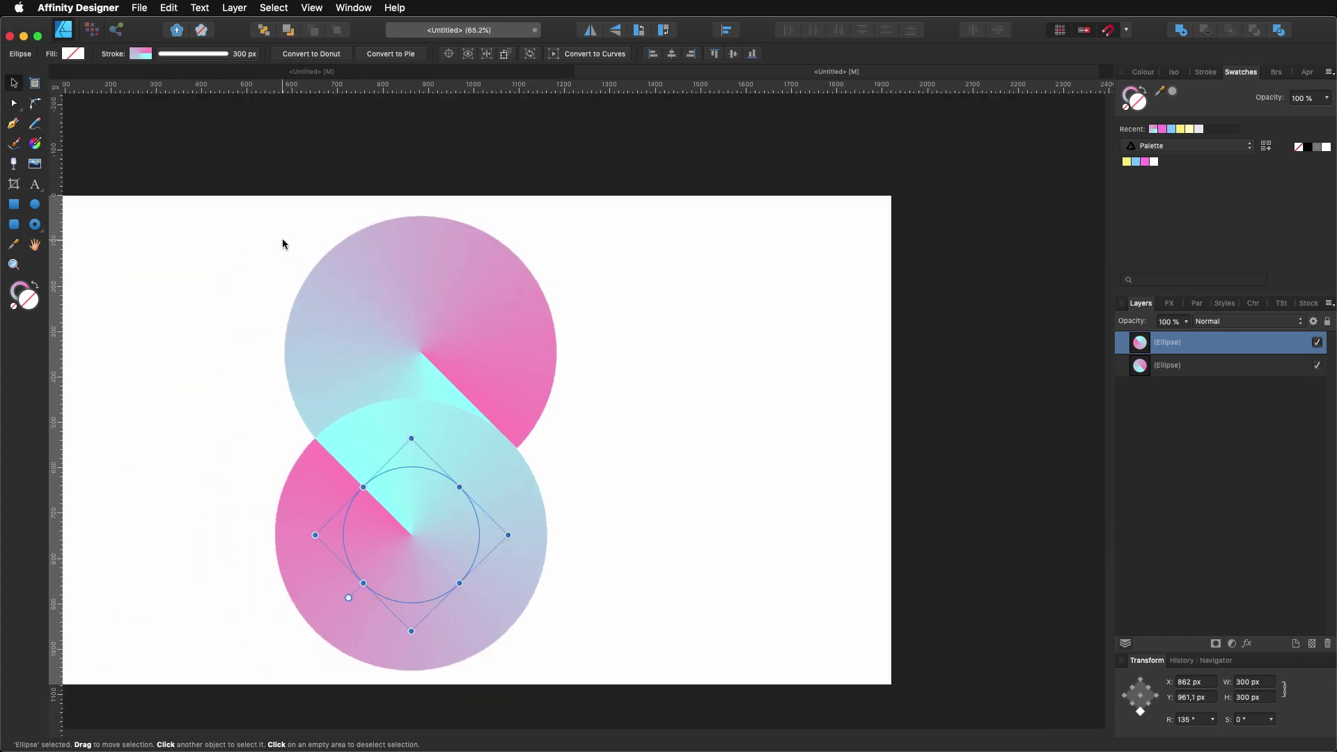
- Align both rings to each other's horizontal centre
shift+click(398, 300)
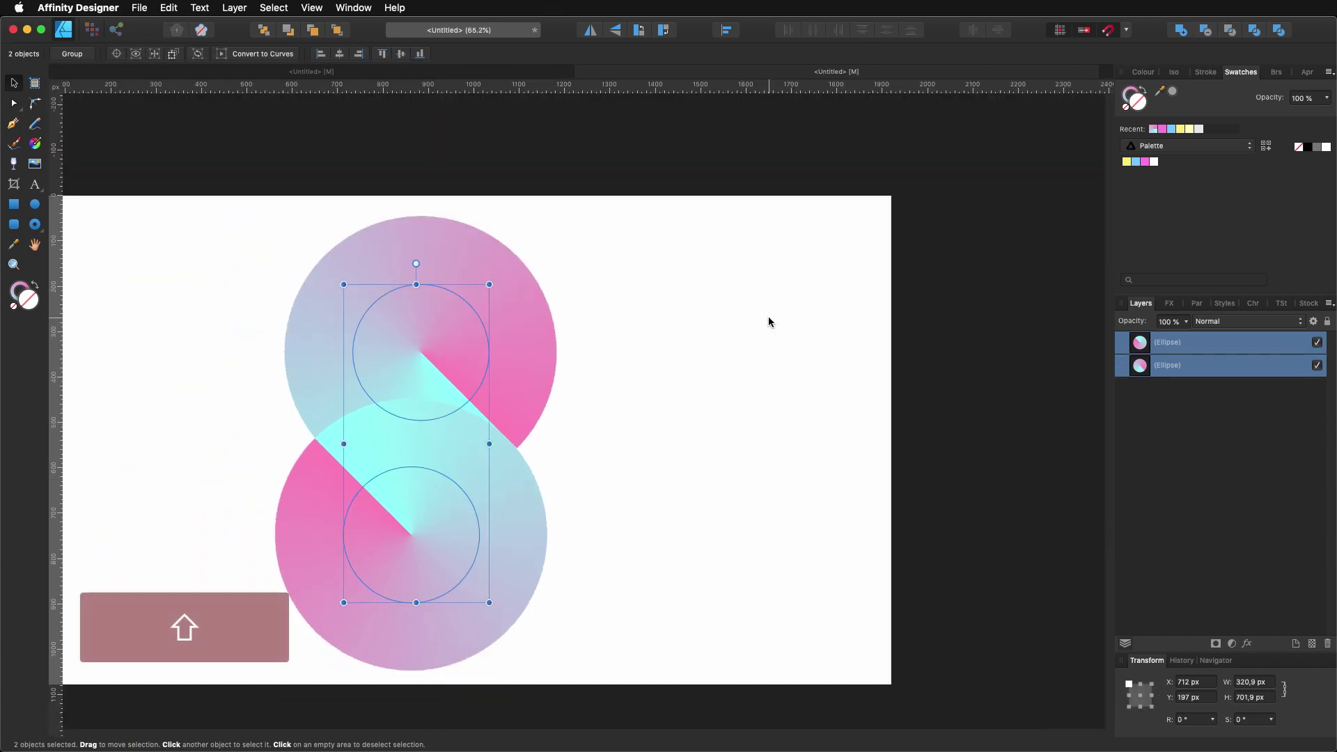
click(726, 30)
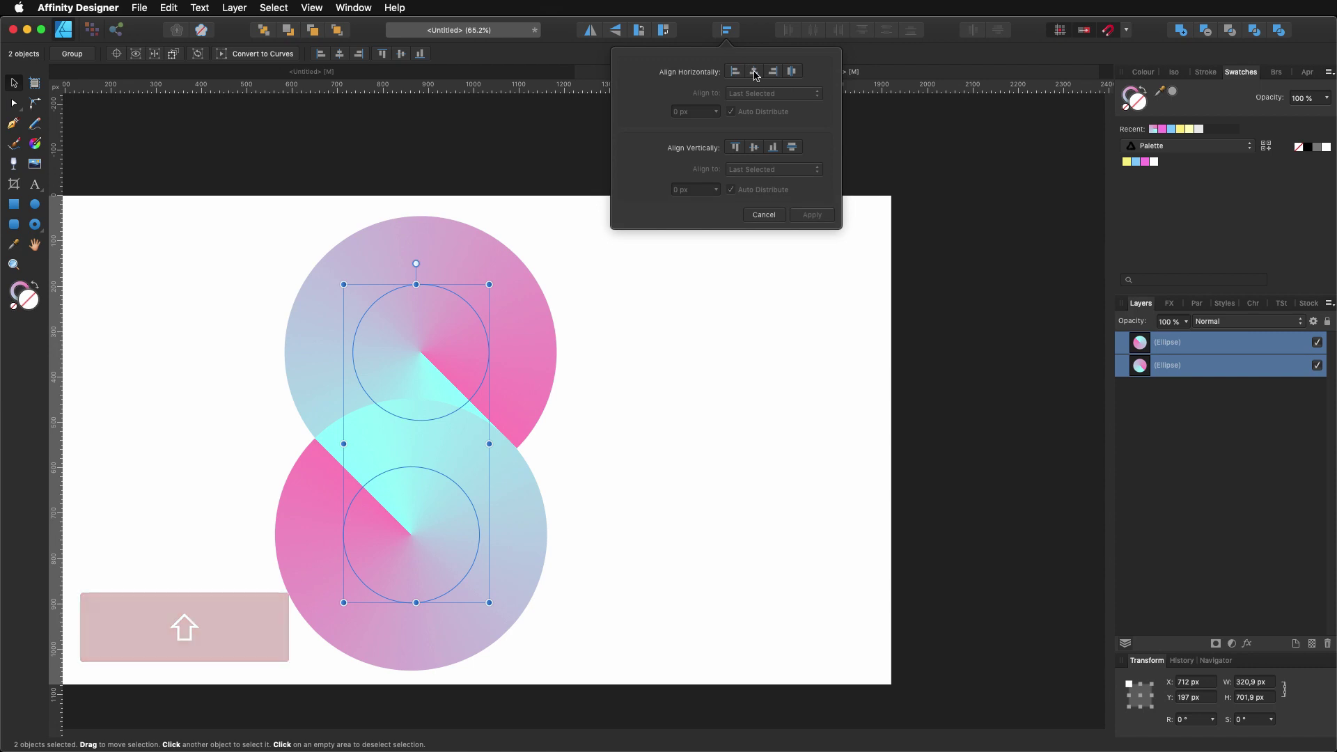
click(754, 71)
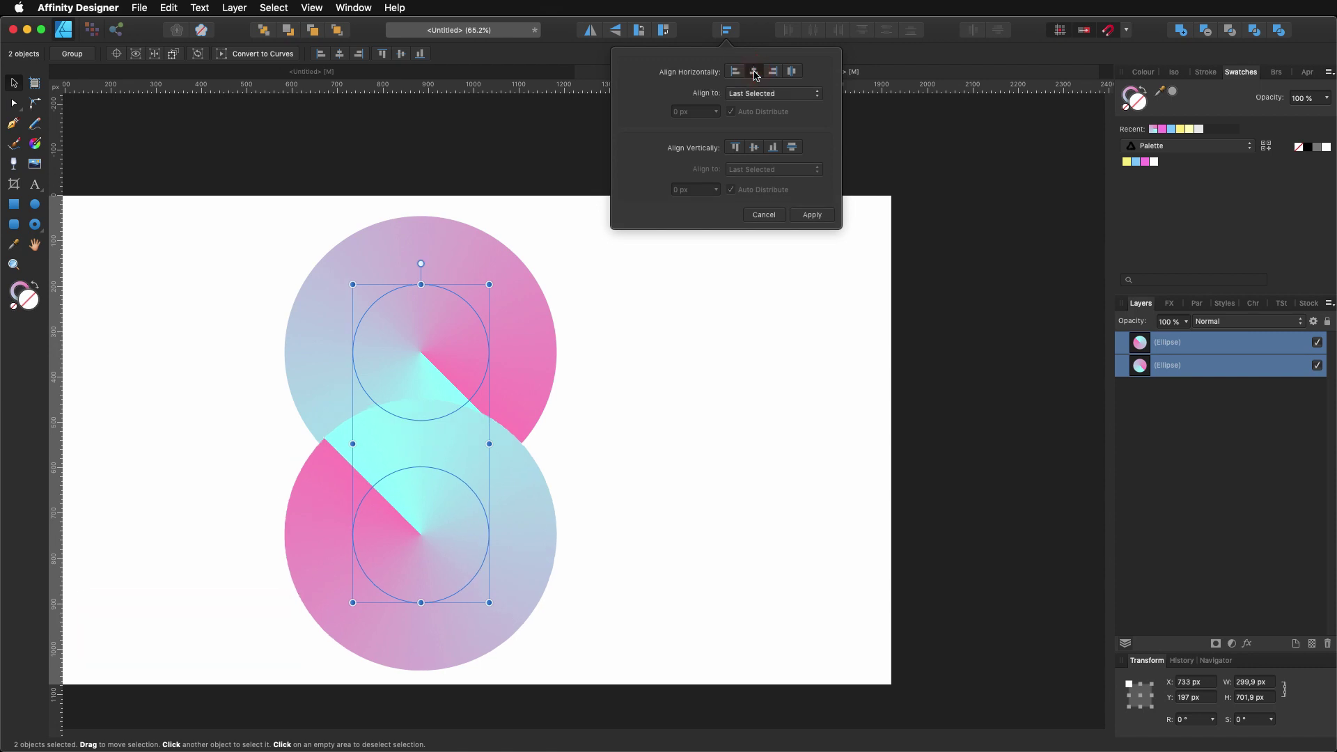
click(812, 219)
- Nudge the lower ring down until it meets the upper one, at Y 982.1
click(513, 513)
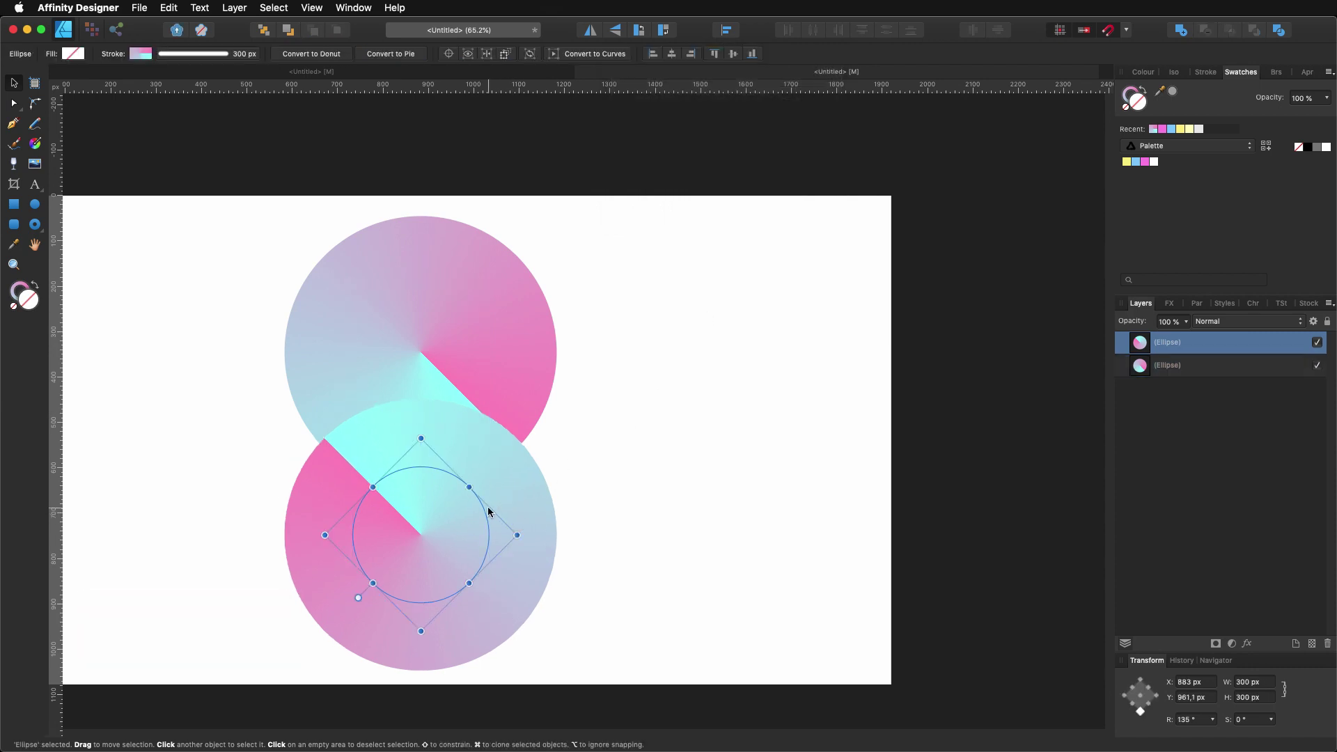
drag(436, 513, 435, 520)
scroll(513, 445, up, 10)
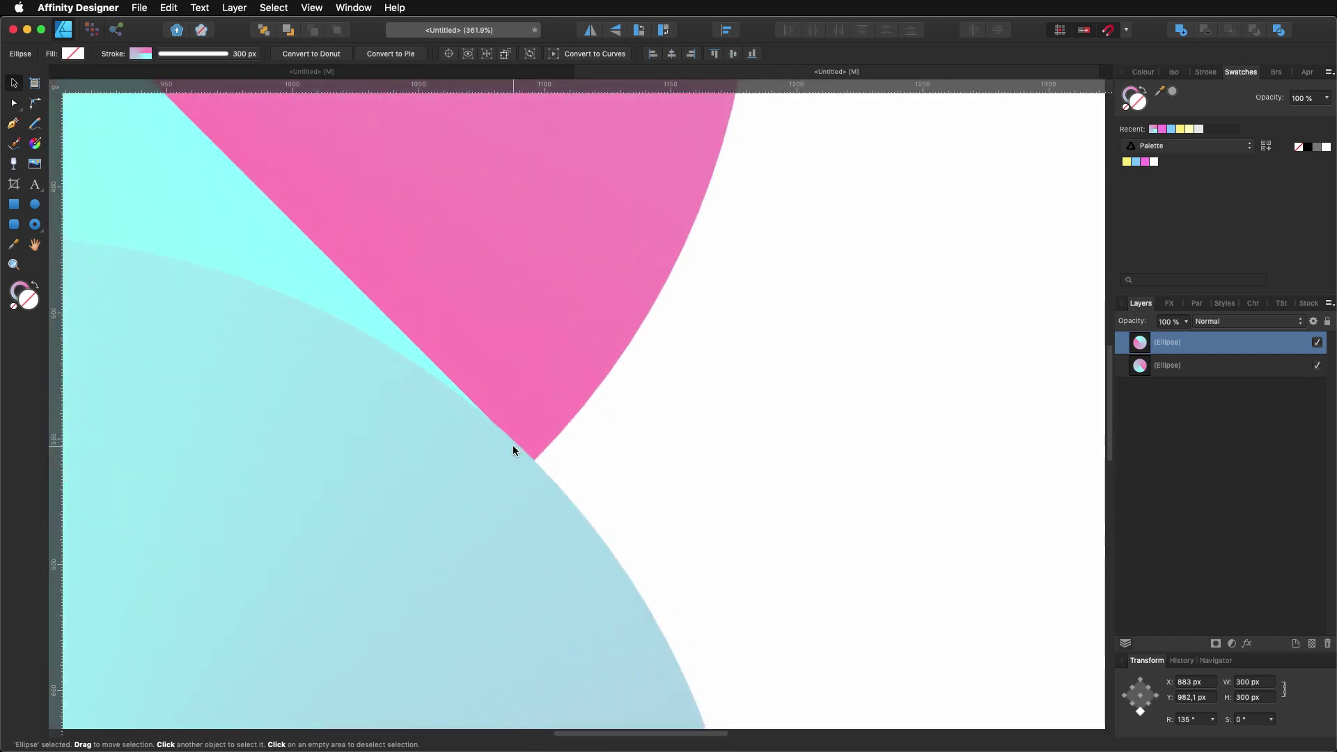
scroll(545, 466, down, 10)
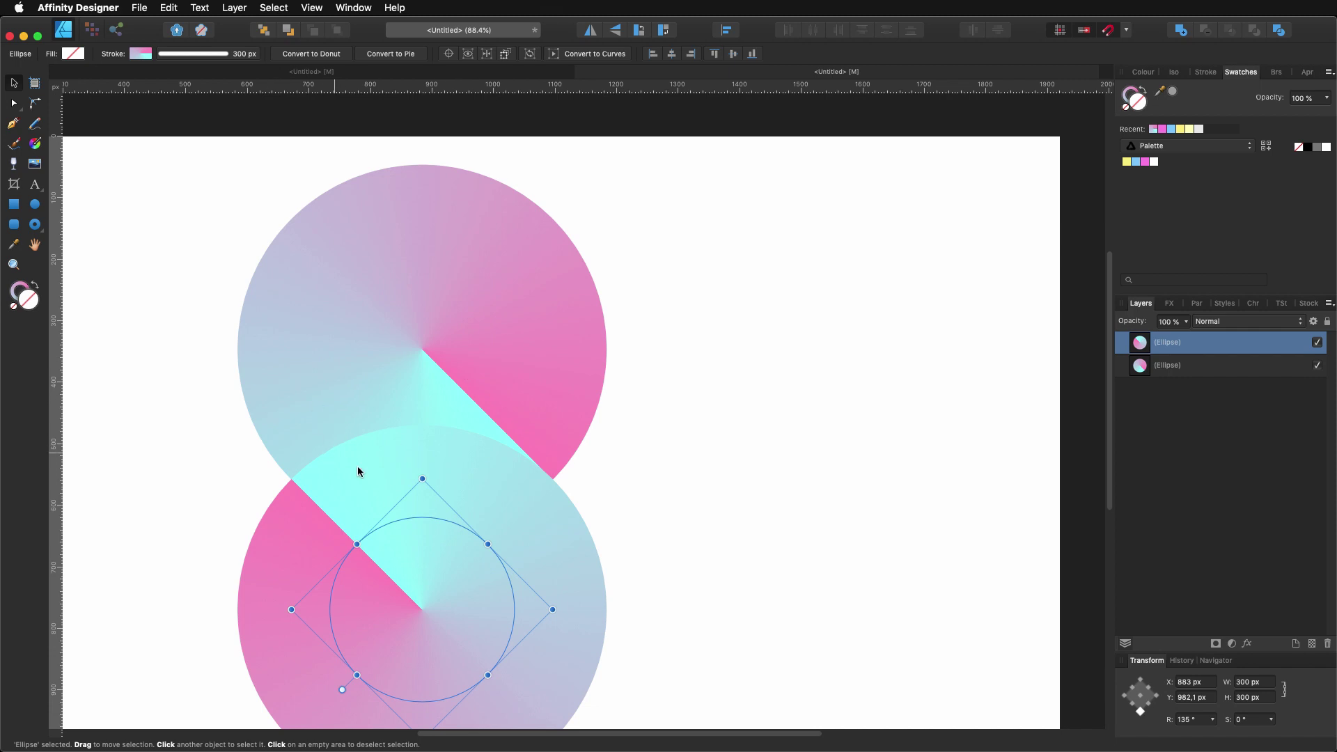
scroll(414, 507, down, 3)
scroll(668, 522, left, 3)
scroll(668, 522, down, 2)
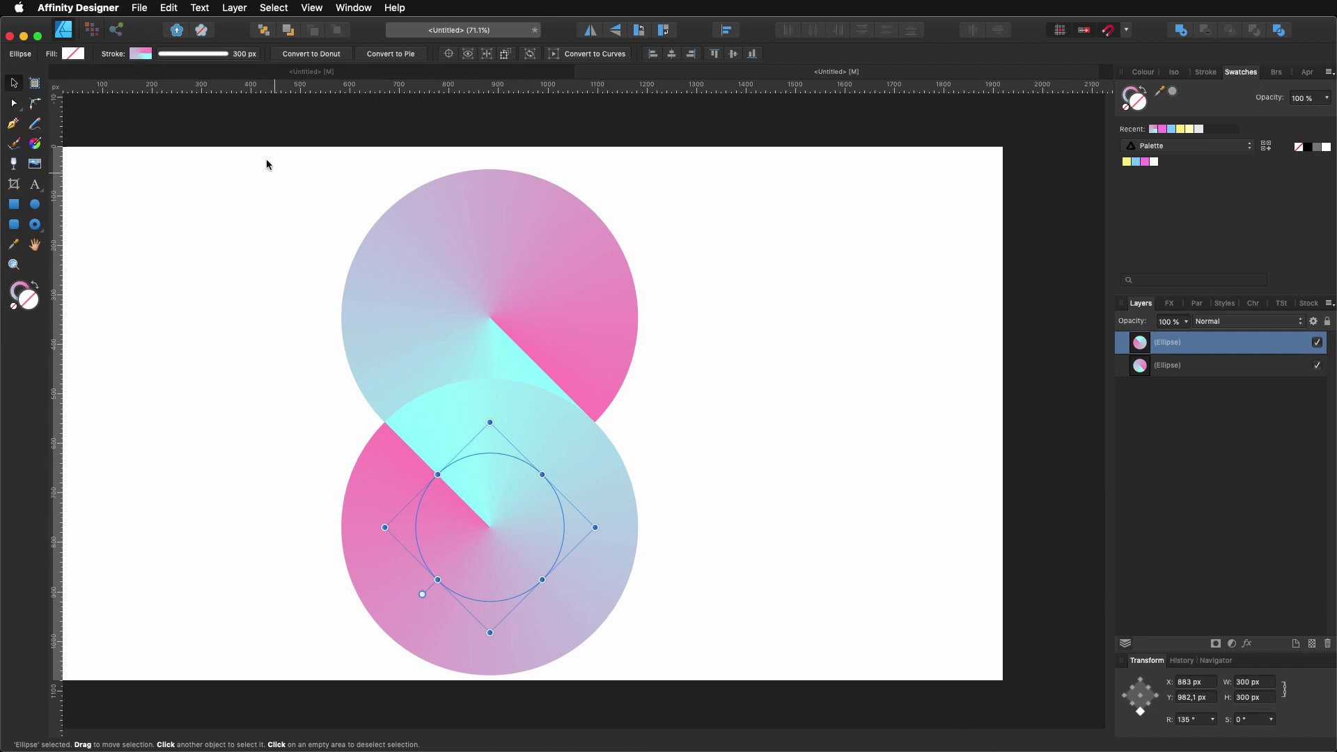
- Change the lower ring's right gradient stop from pink to the orange swatch
click(140, 55)
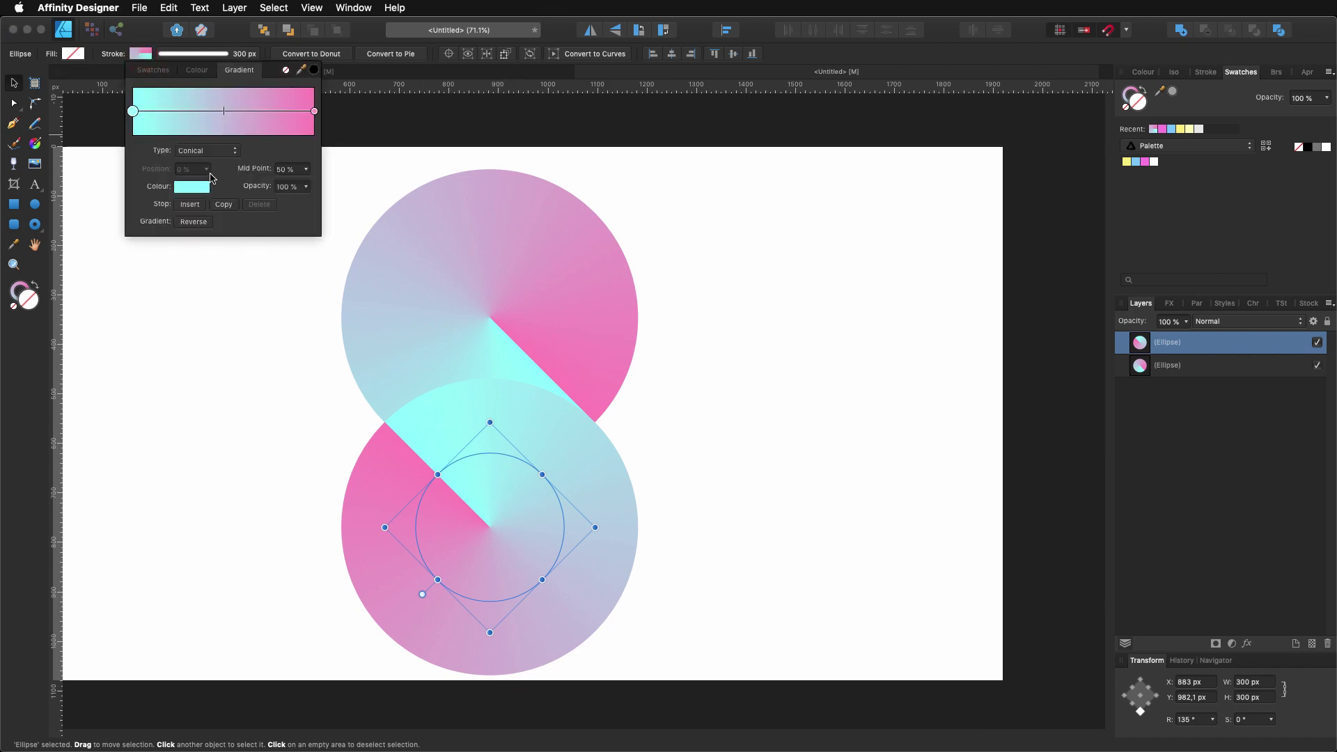
click(314, 112)
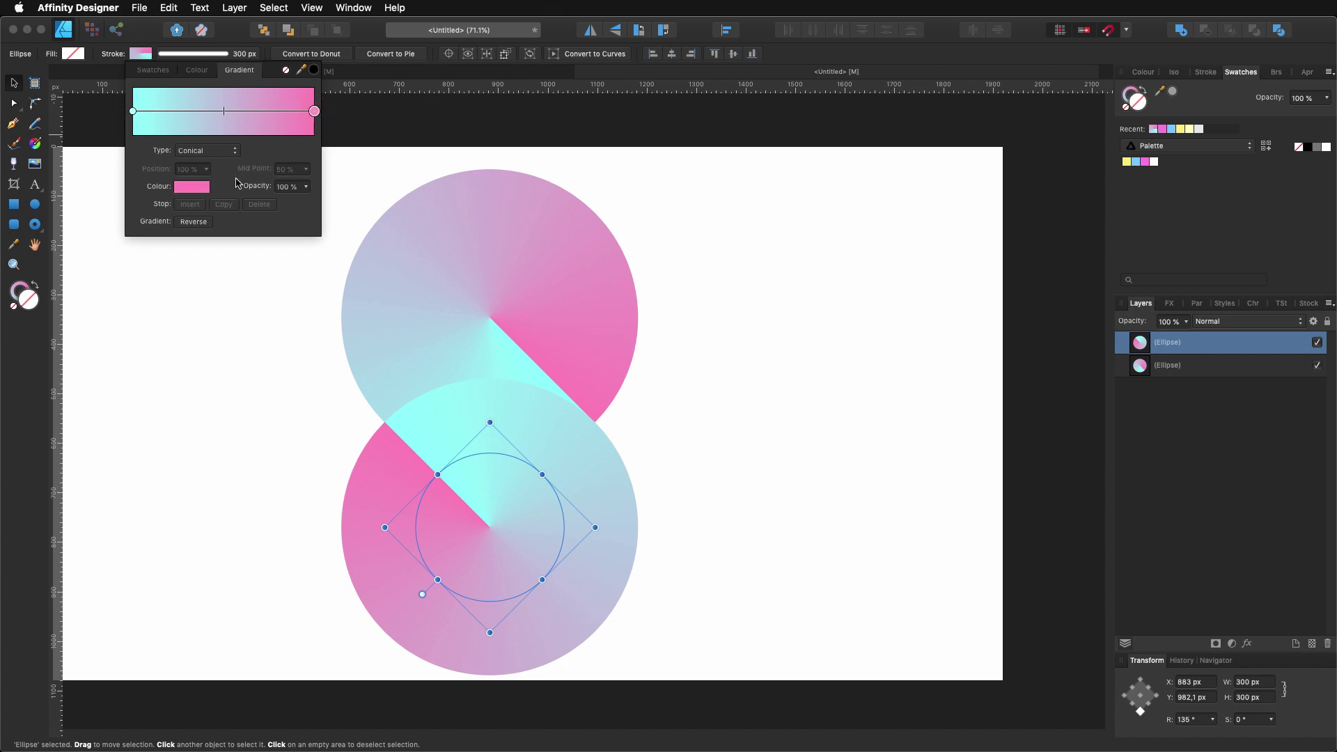
click(192, 186)
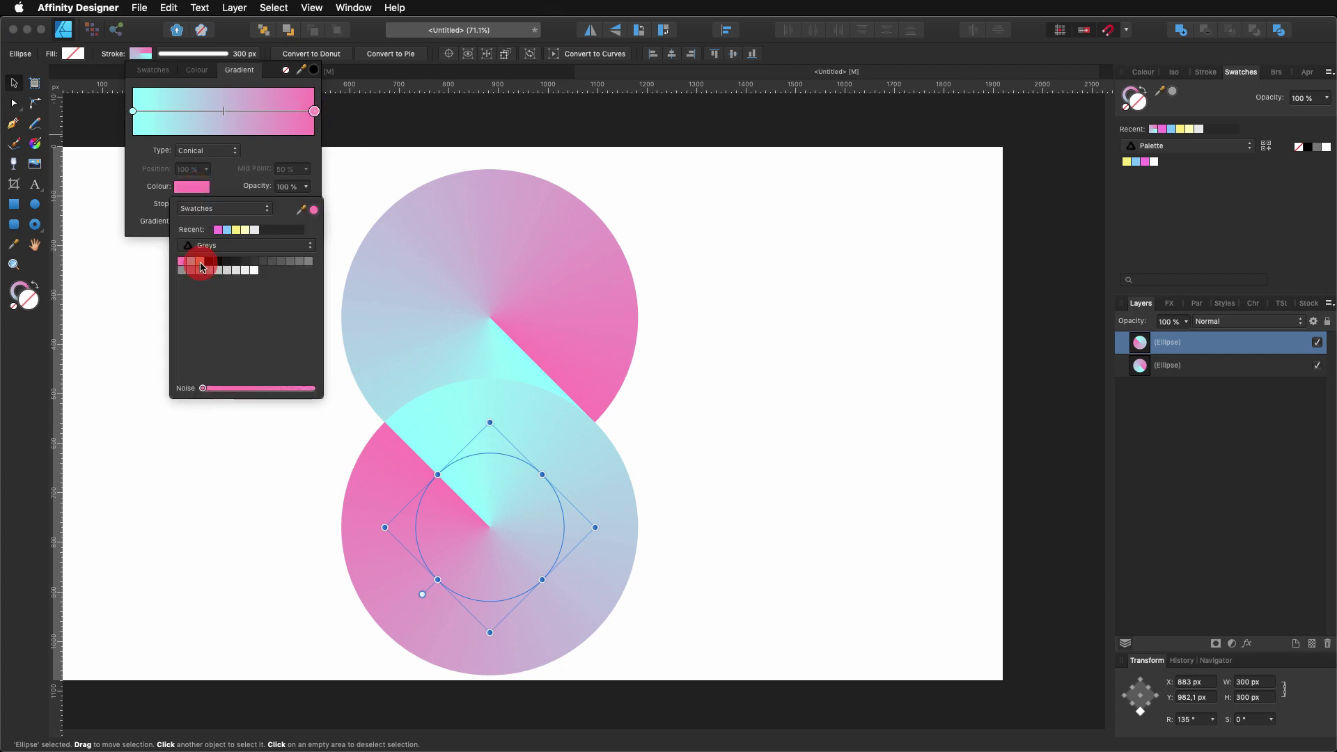
click(200, 263)
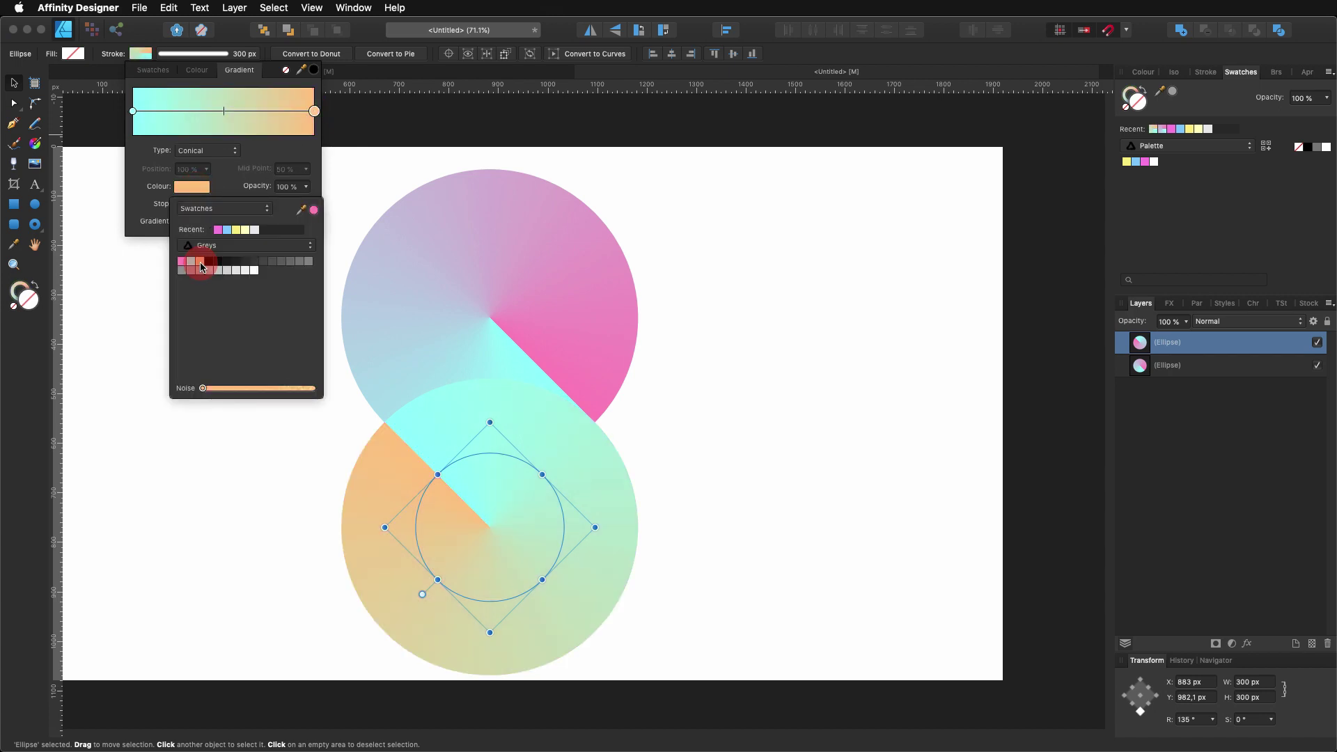
click(365, 186)
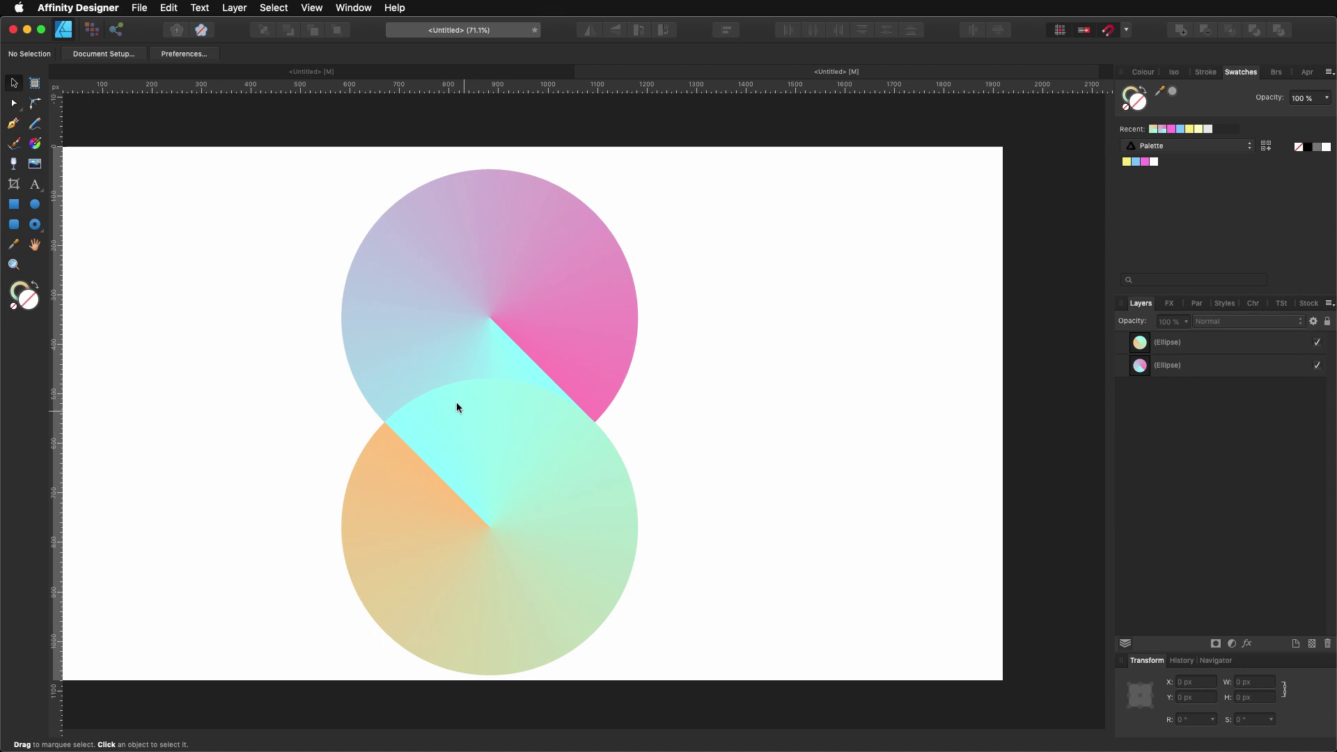
- Shift the gradient midpoints to 67% on the lower ring and 89% on the upper ring
click(494, 435)
click(142, 55)
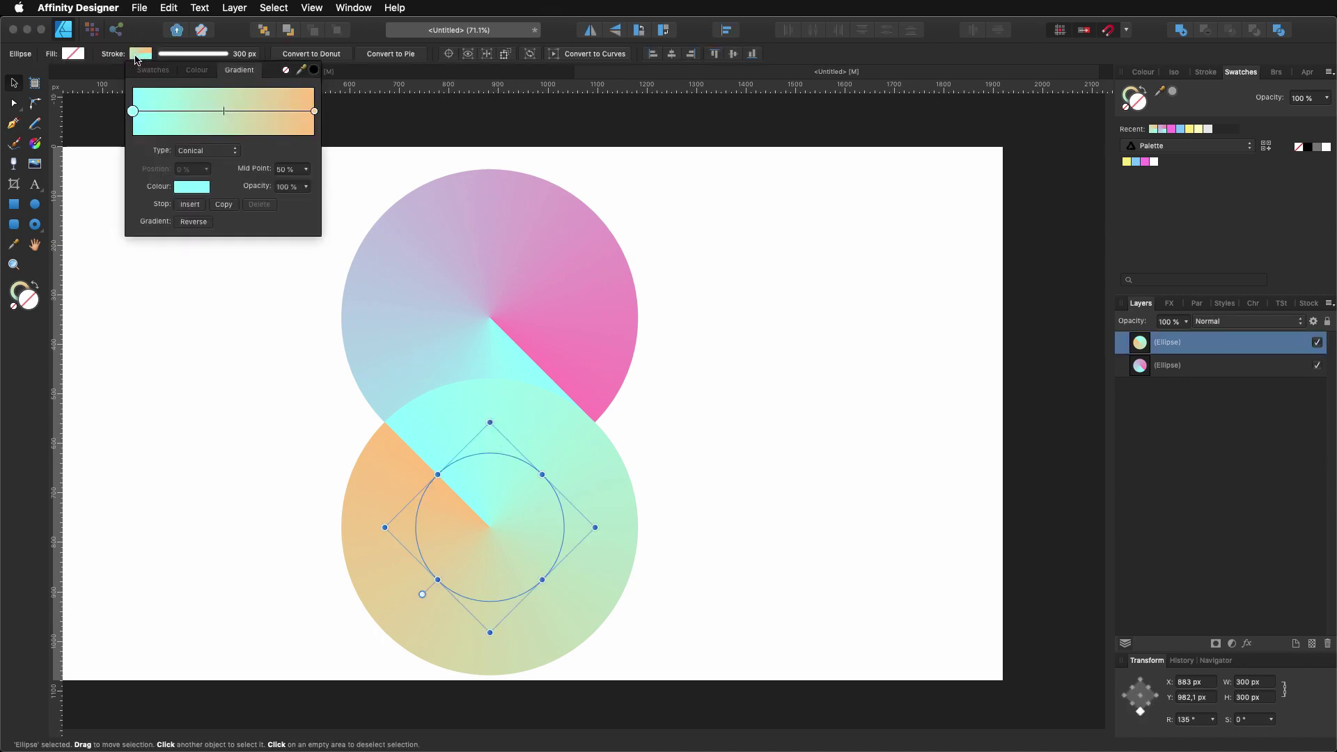
drag(223, 111, 265, 120)
click(465, 283)
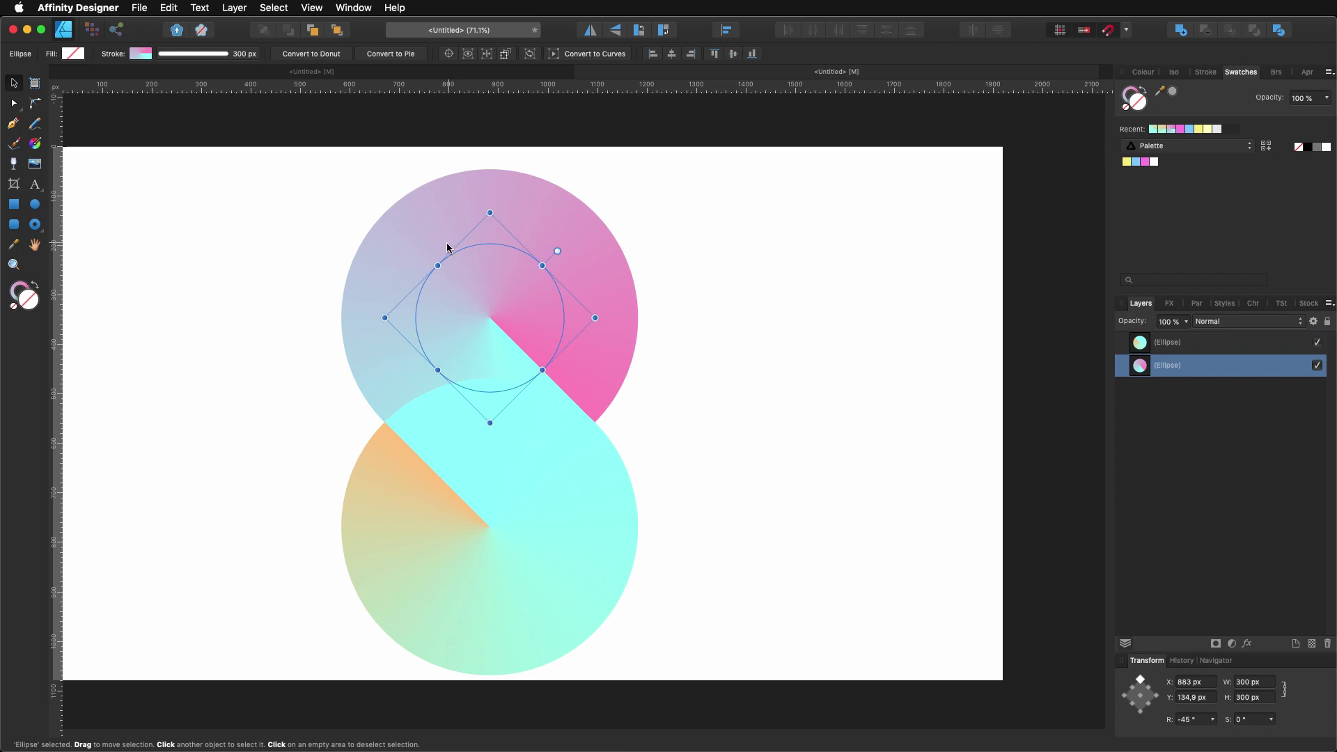
click(141, 55)
drag(224, 114, 294, 117)
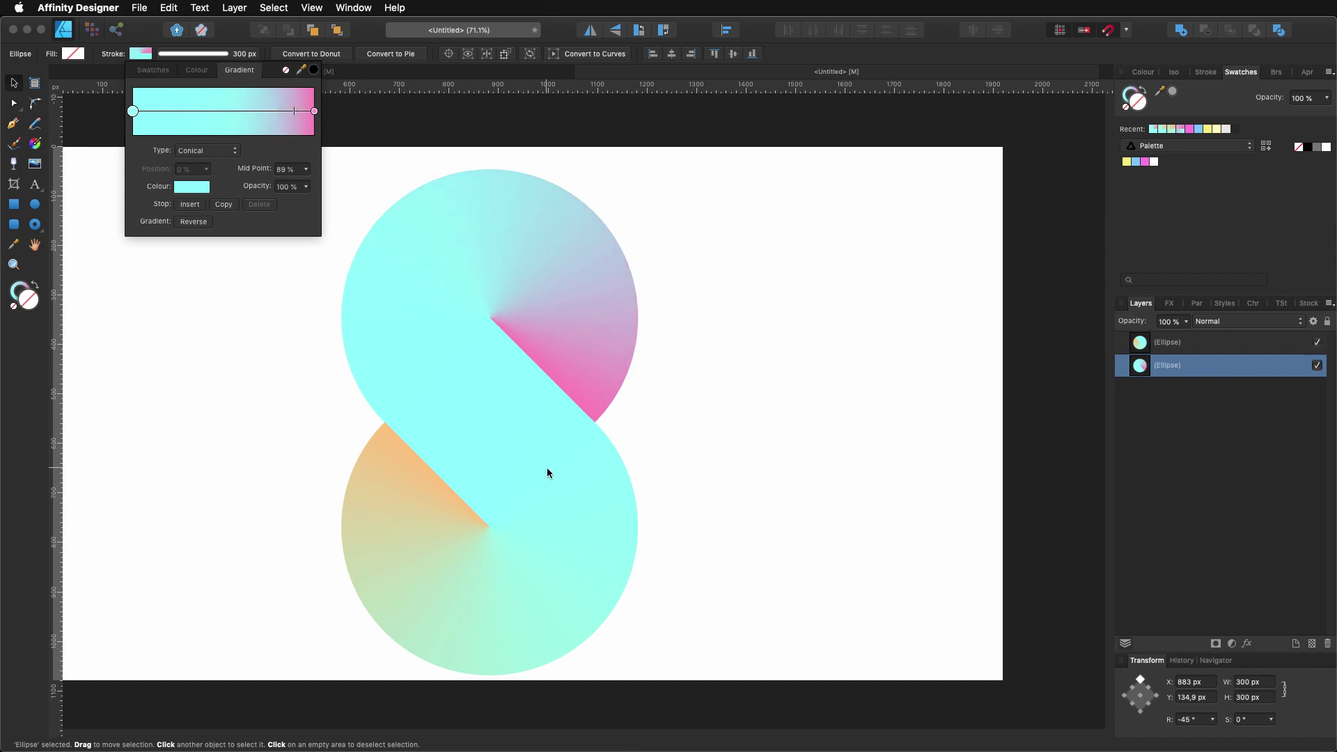
- Group the two rings into one S logo and shrink it slightly
click(285, 365)
scroll(277, 360, down, 3)
drag(194, 171, 639, 651)
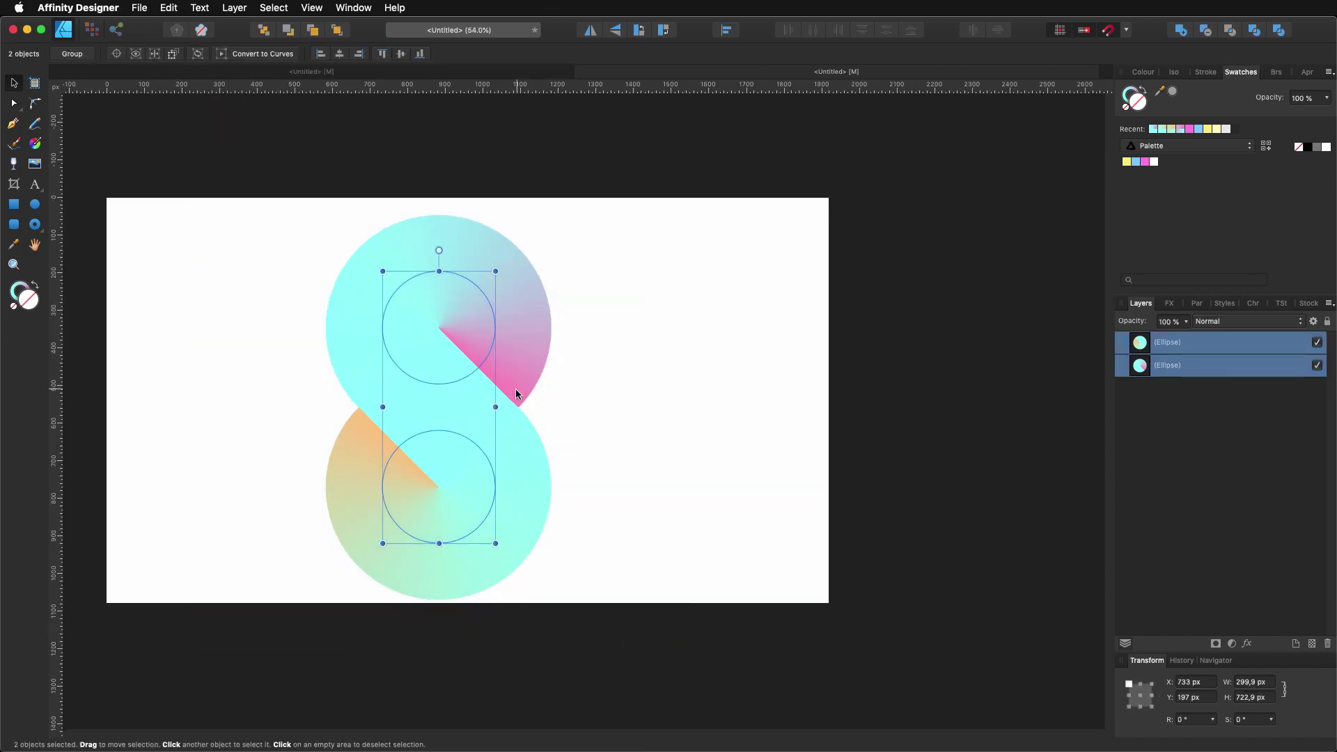
key(super+g)
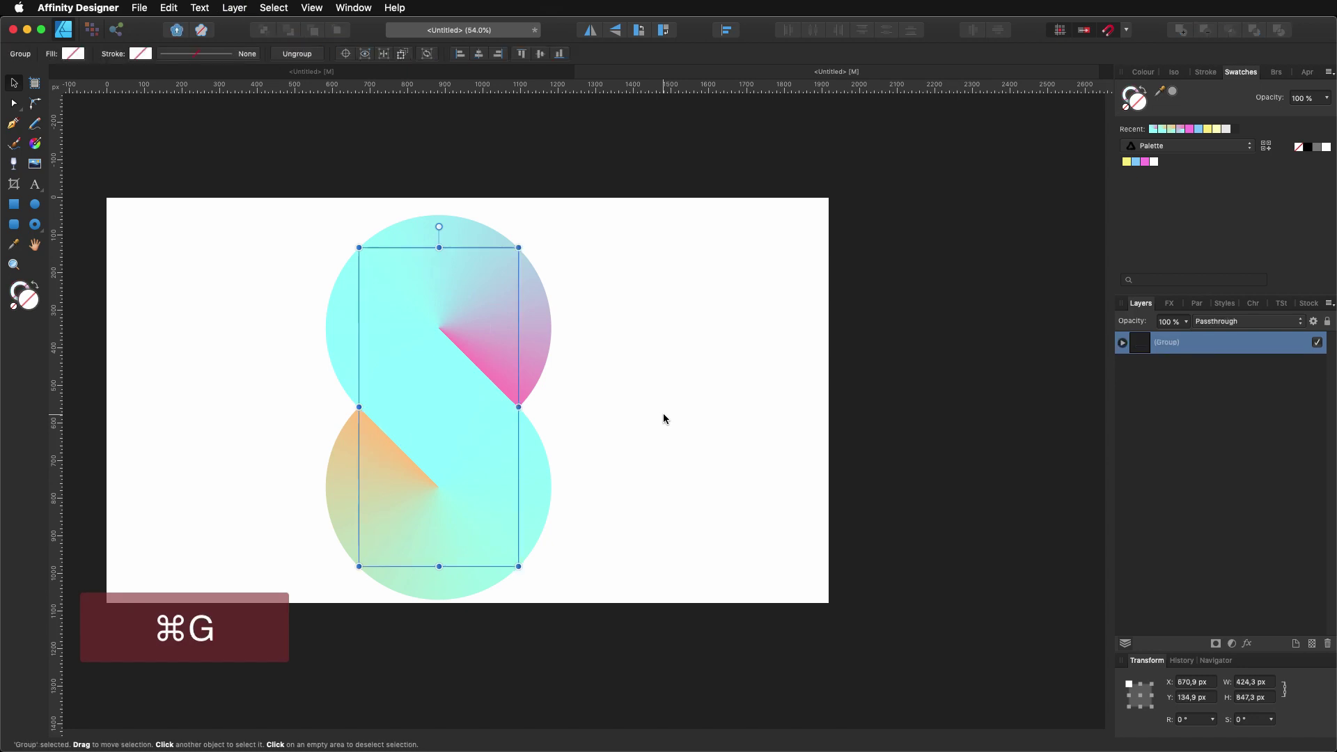
drag(518, 566, 530, 512)
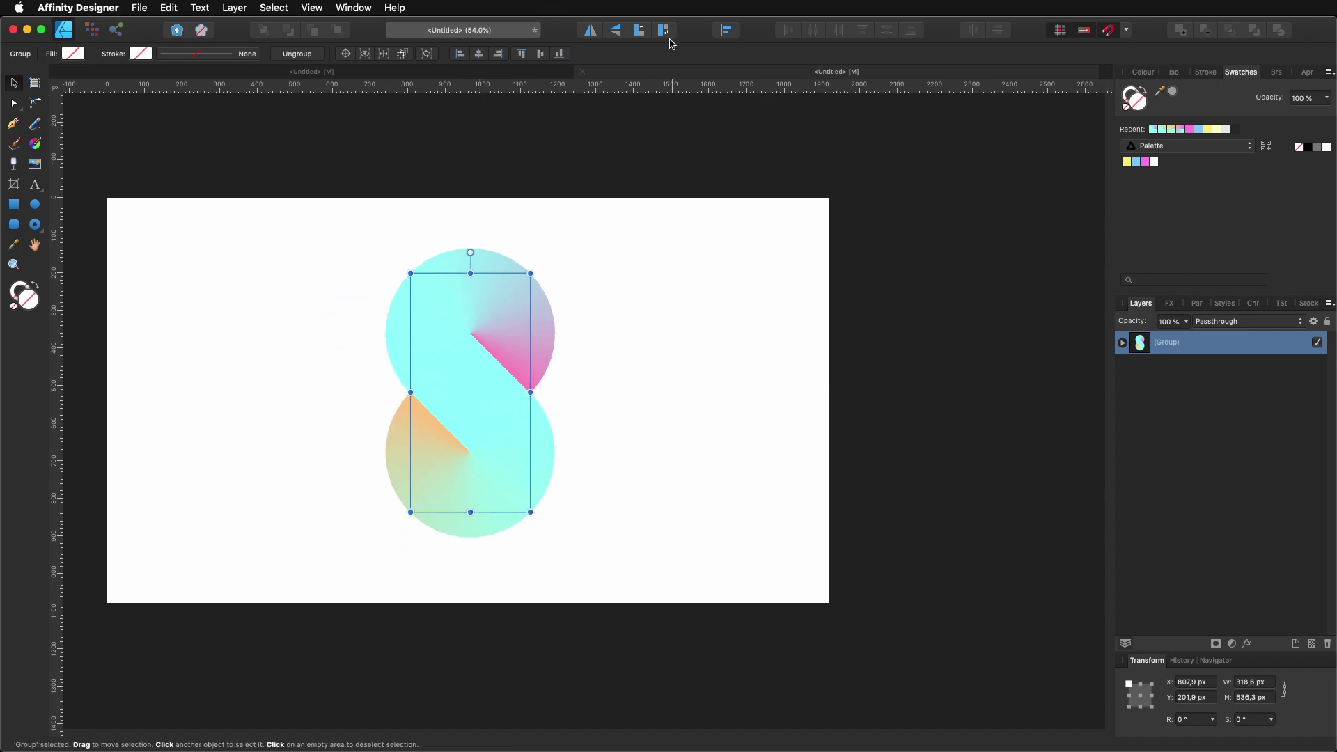
- Align the S logo group to the vertical centre of the artboard, then deselect it
click(727, 30)
click(753, 147)
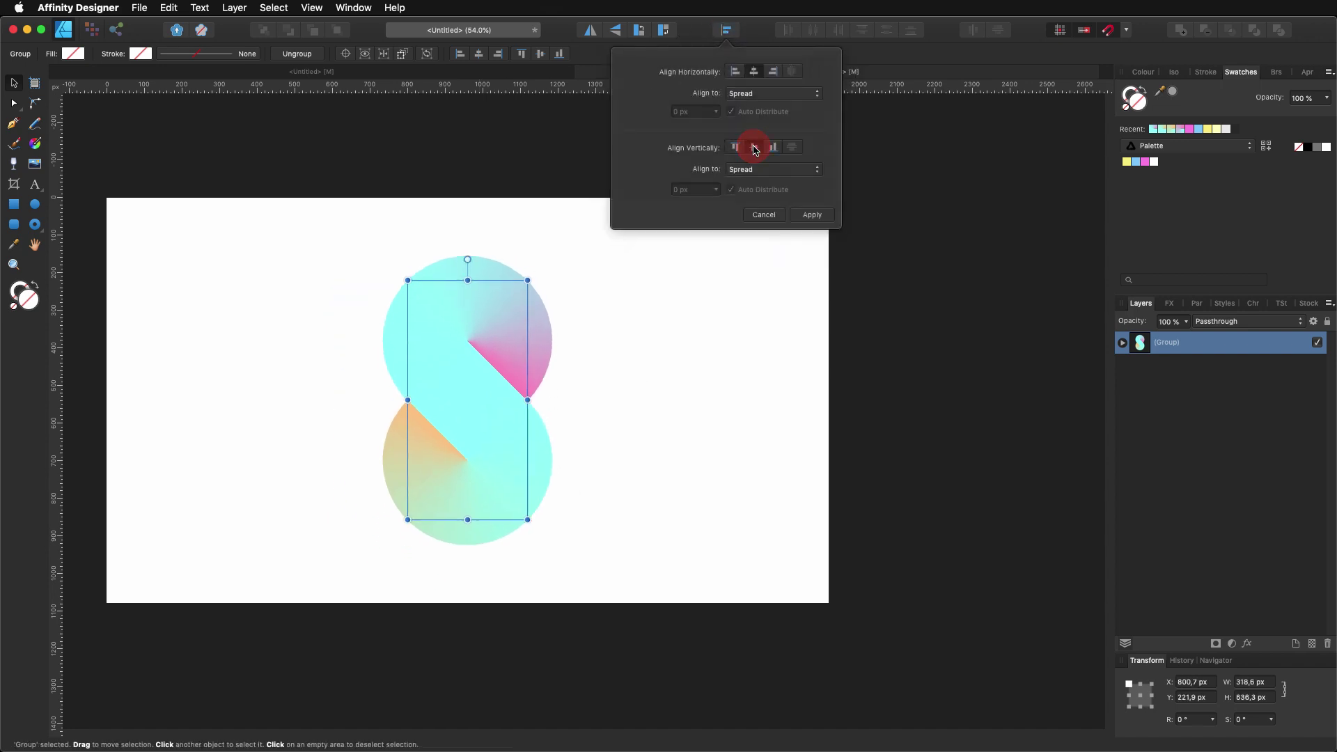
click(804, 218)
scroll(486, 401, up, 4)
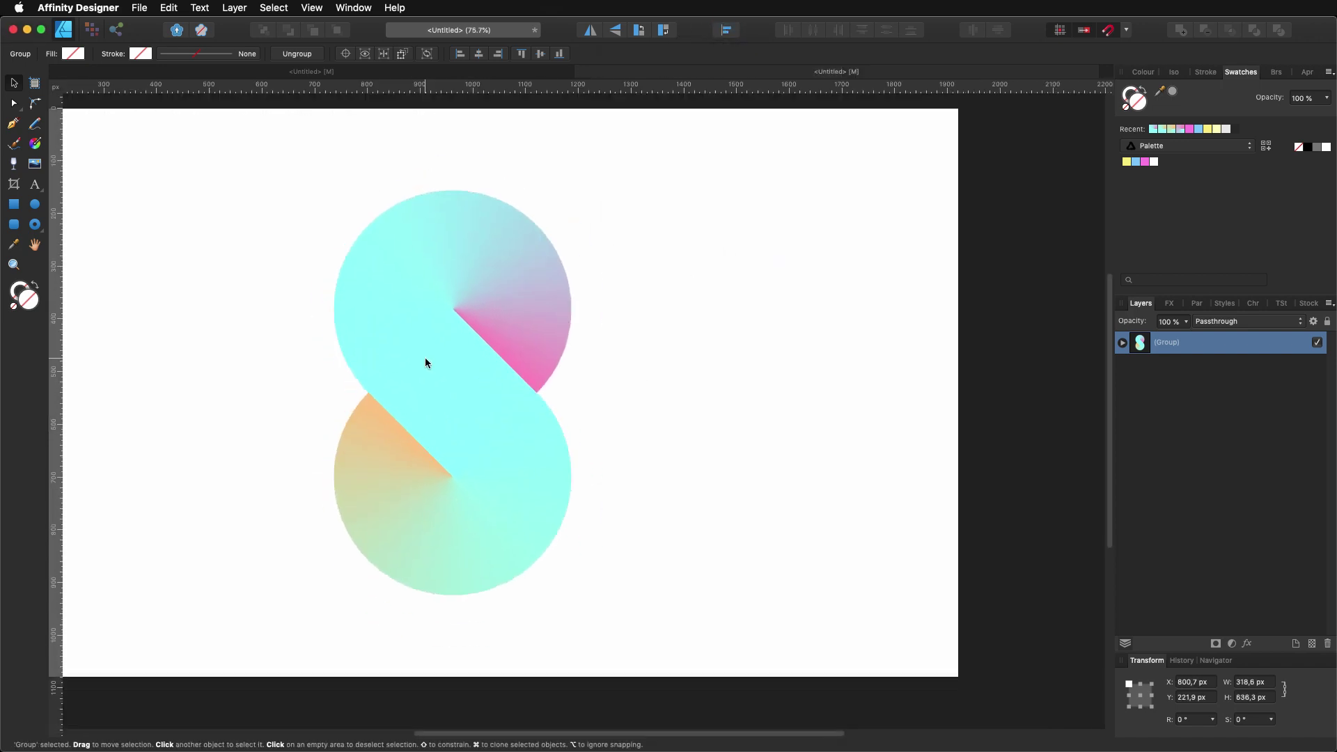
scroll(425, 358, down, 3)
click(621, 360)
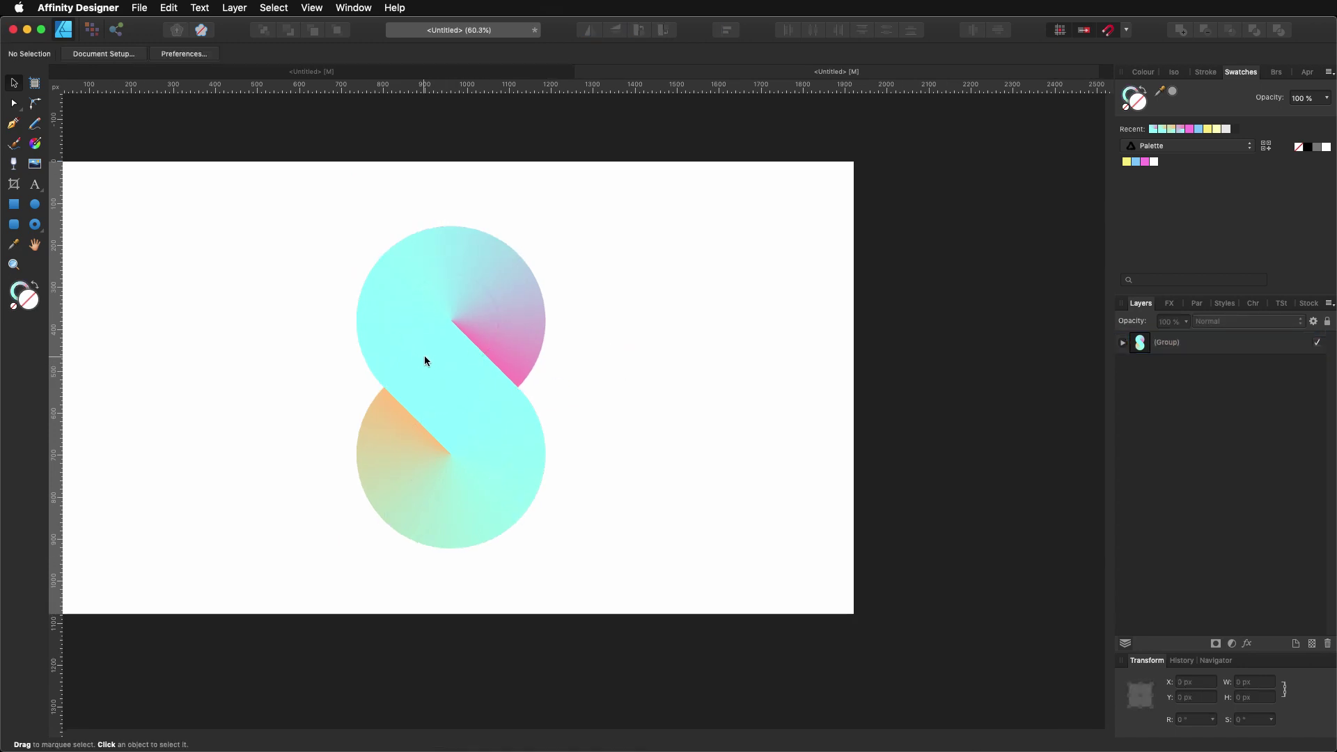
scroll(426, 357, up, 2)
scroll(446, 361, down, 4)
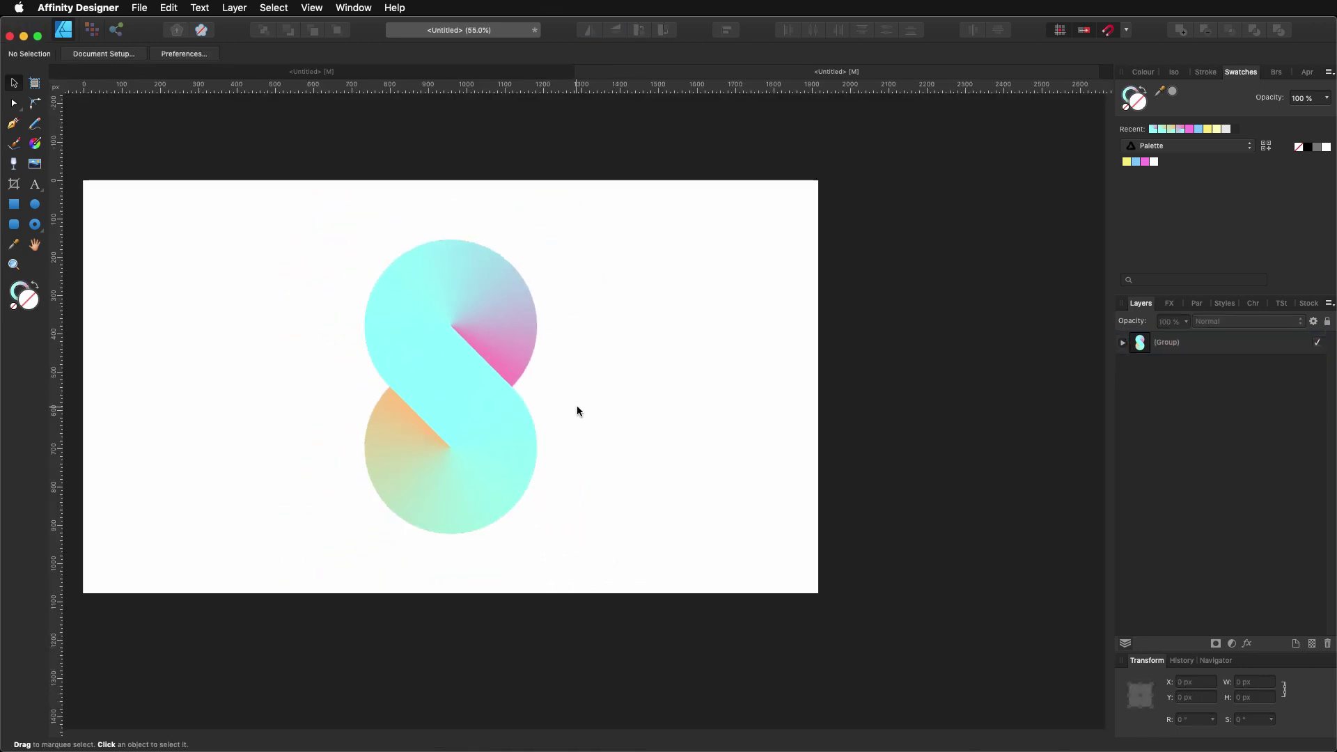
drag(578, 411, 674, 418)
- Return from the reference to the working logo document and show the Stroke panel
scroll(650, 370, up, 3)
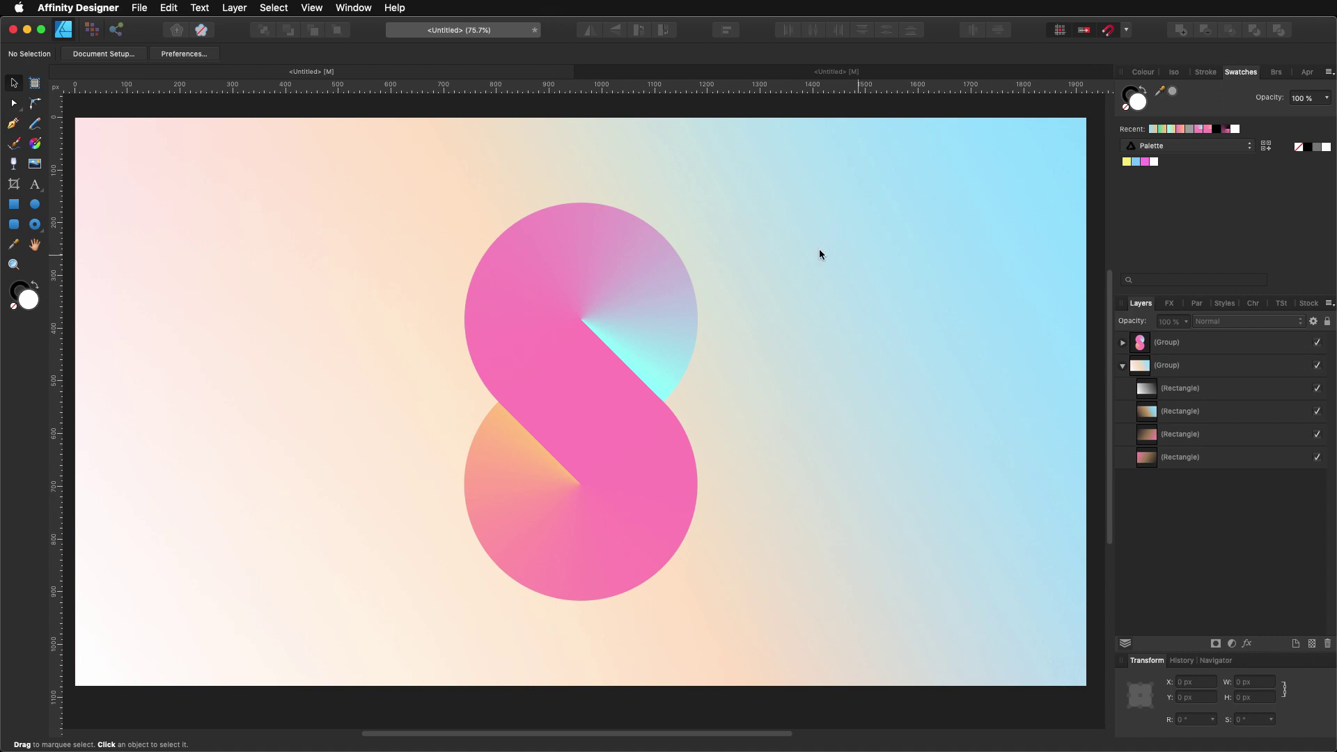
click(682, 72)
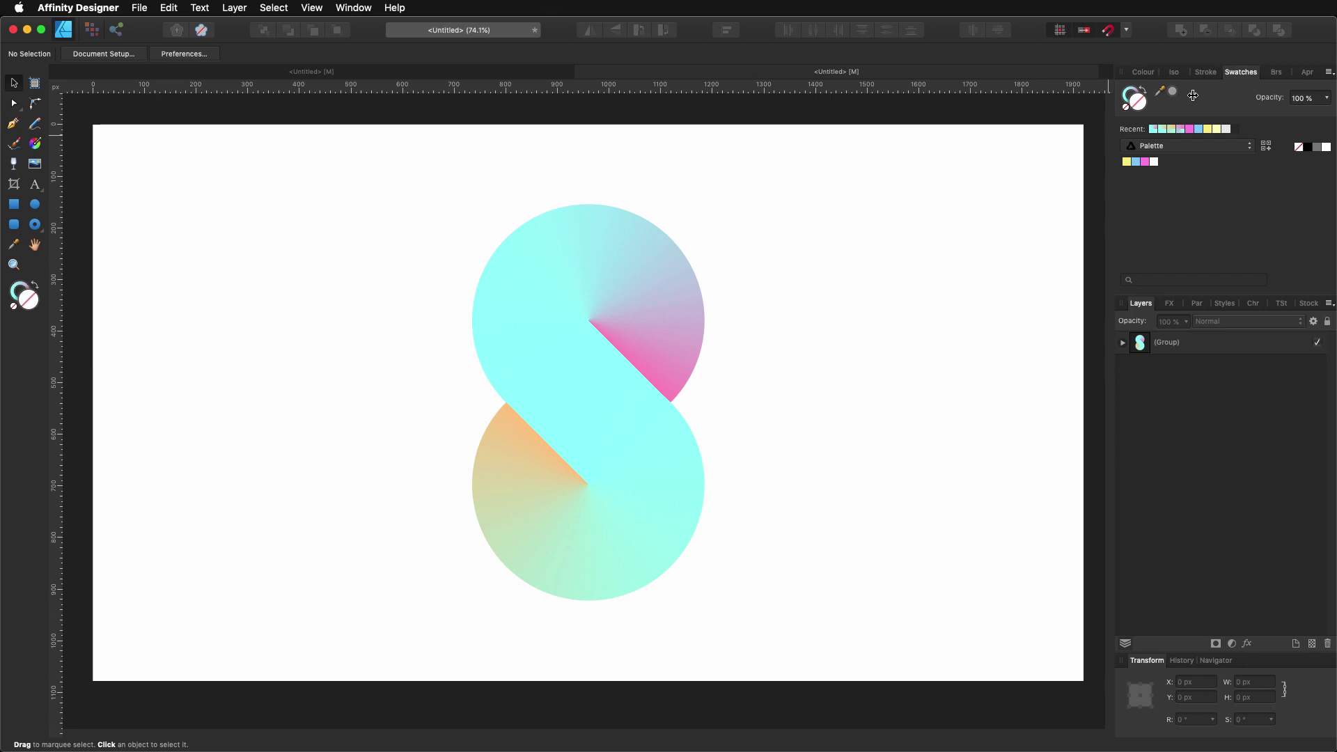
click(1203, 73)
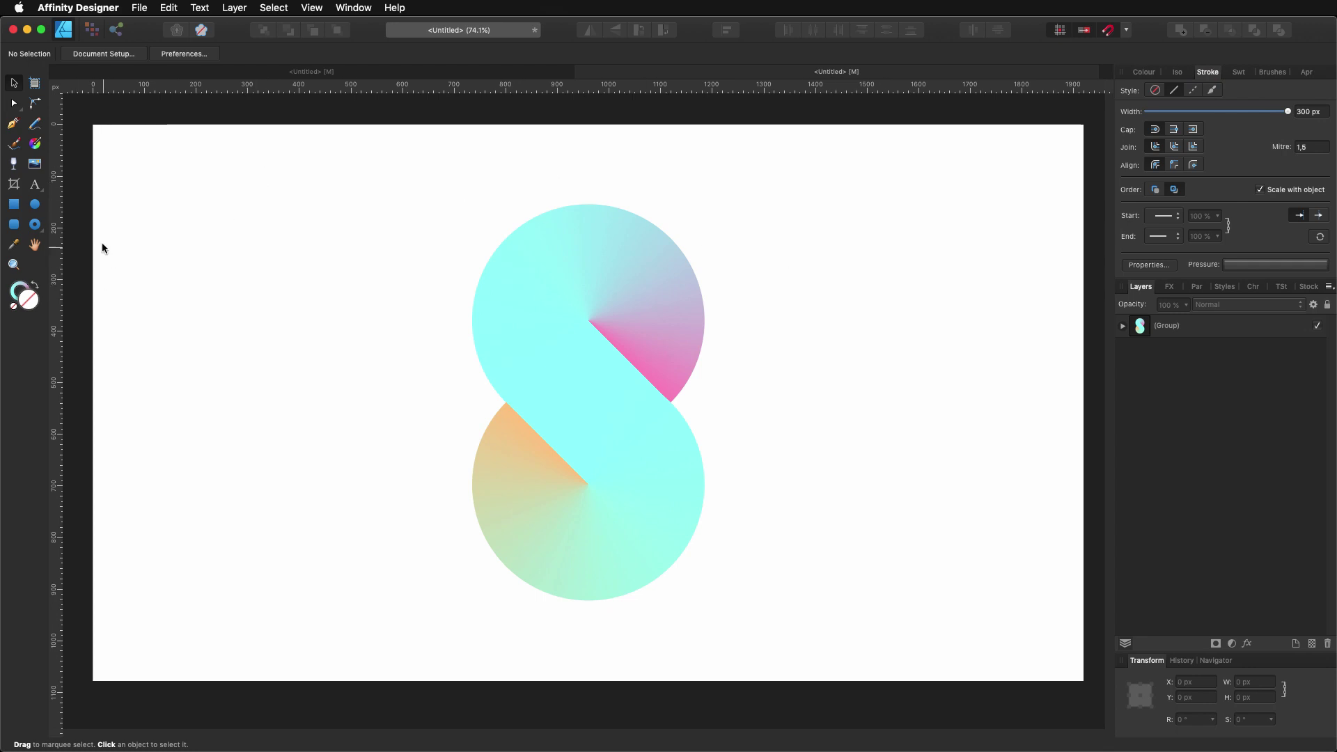
- Hide and lock the S logo Group layer
click(1317, 325)
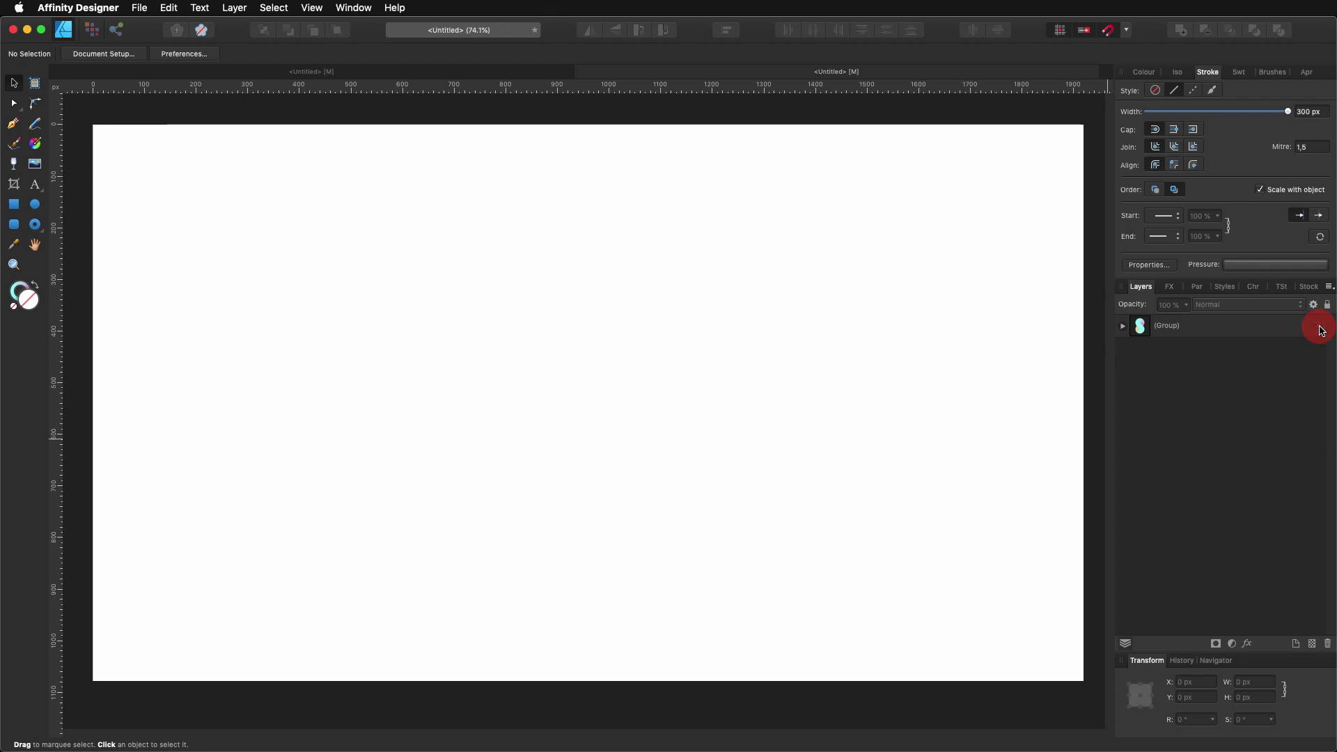
click(1269, 327)
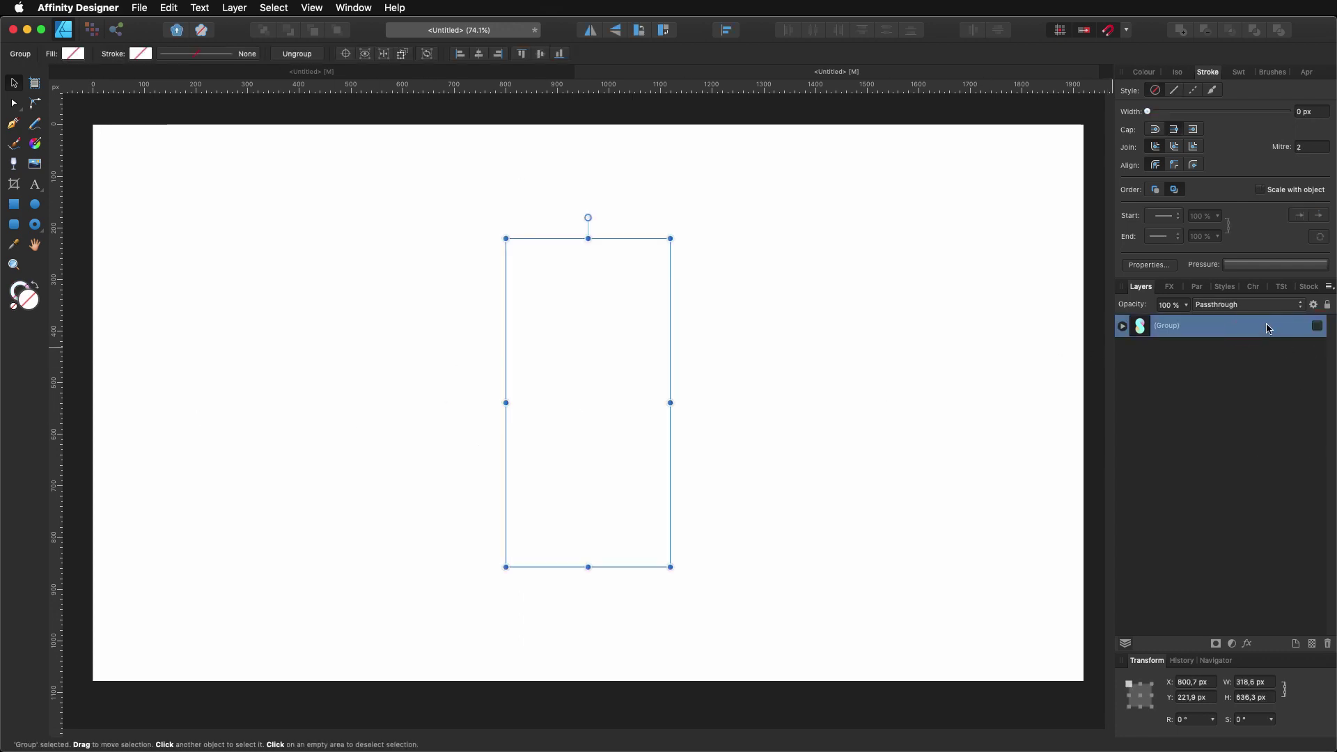
click(1326, 306)
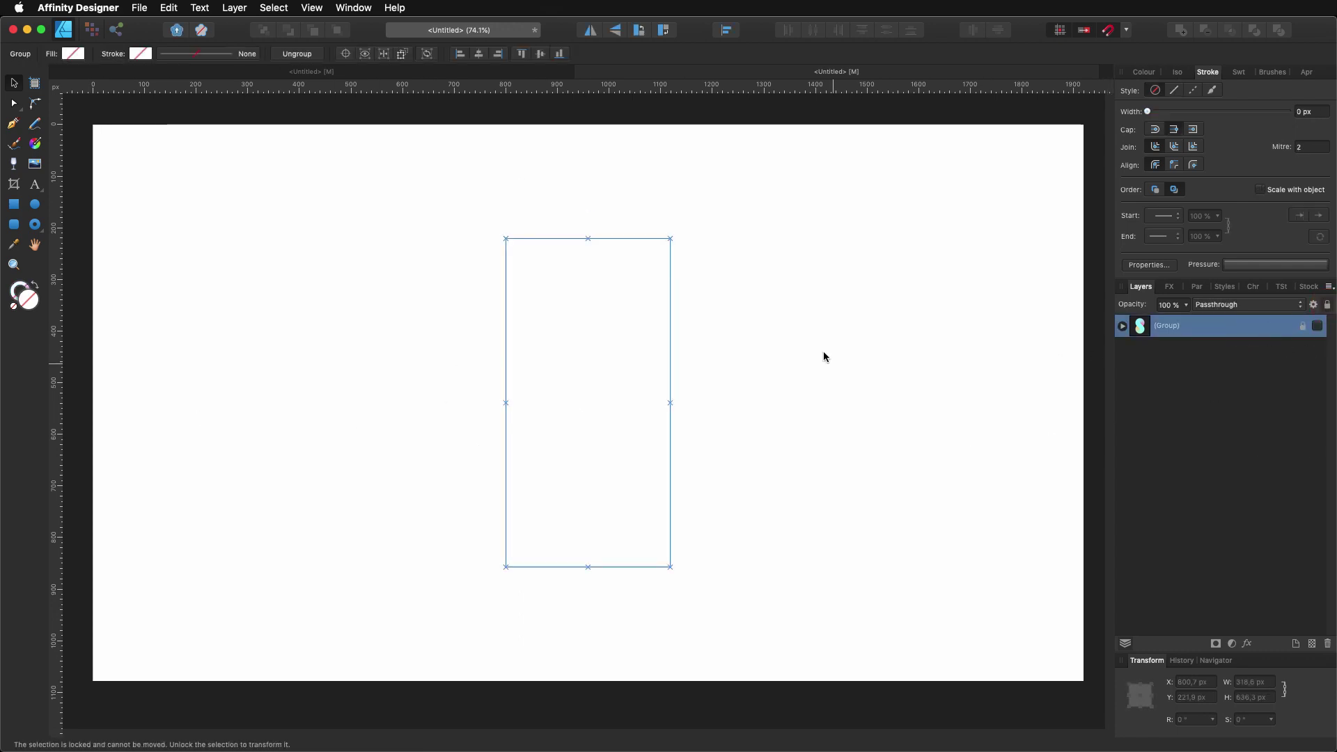
click(565, 286)
right_click(562, 340)
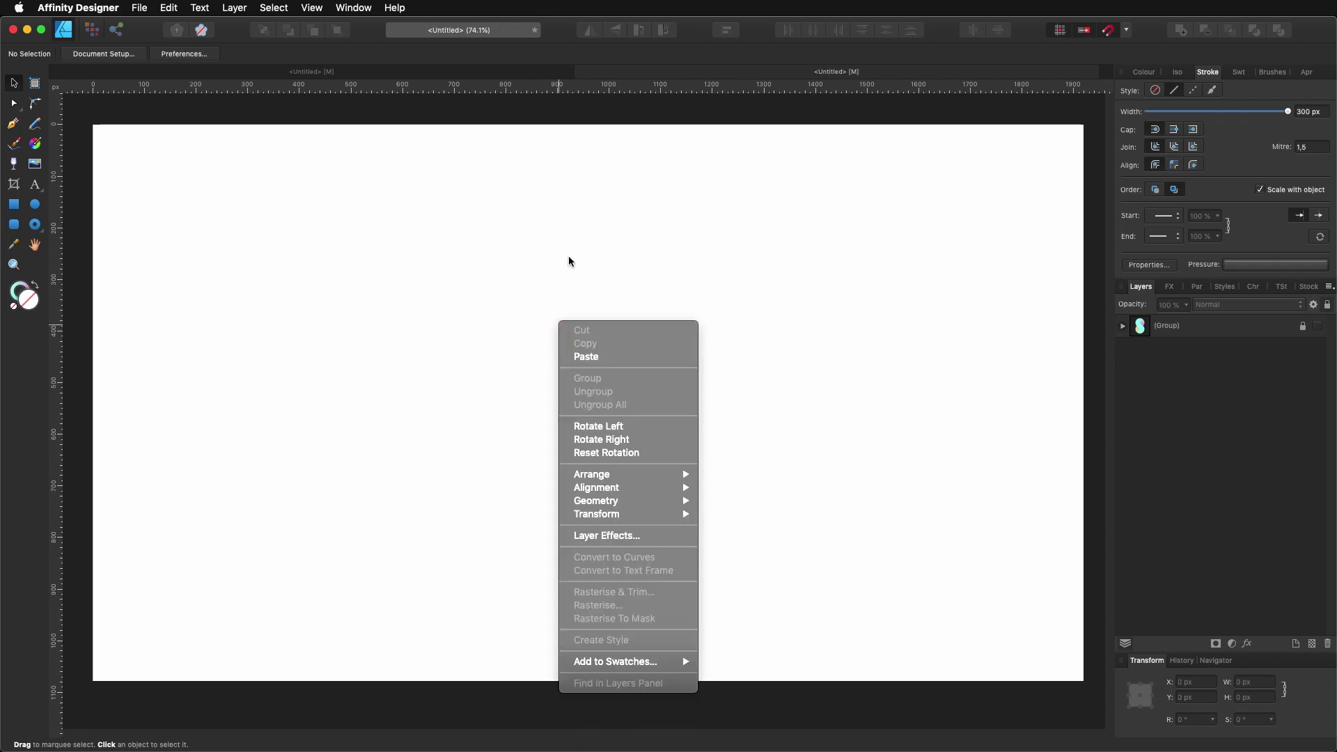
click(516, 367)
- Draw a rectangle over the whole artboard and set its stroke style to None
click(14, 204)
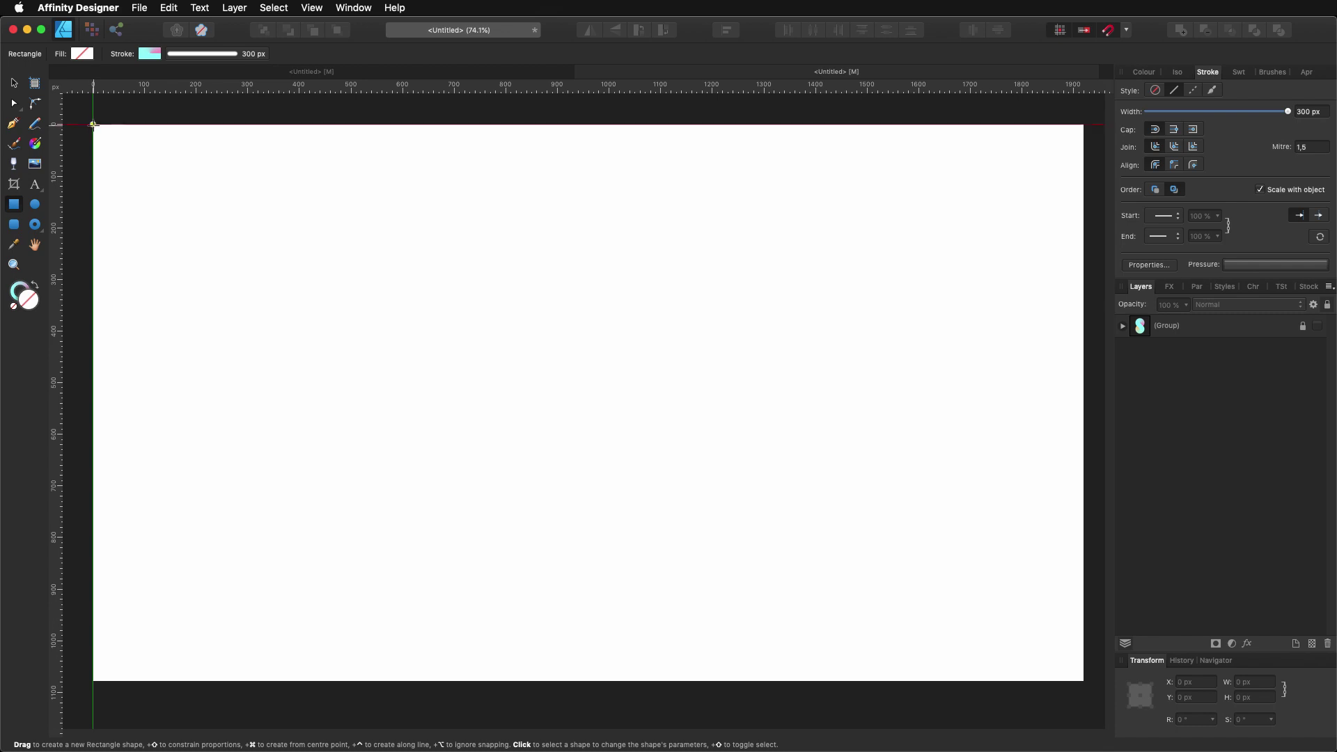
mouse_move(93, 126)
mouse_down()
mouse_move(454, 355)
mouse_move(1086, 681)
mouse_up()
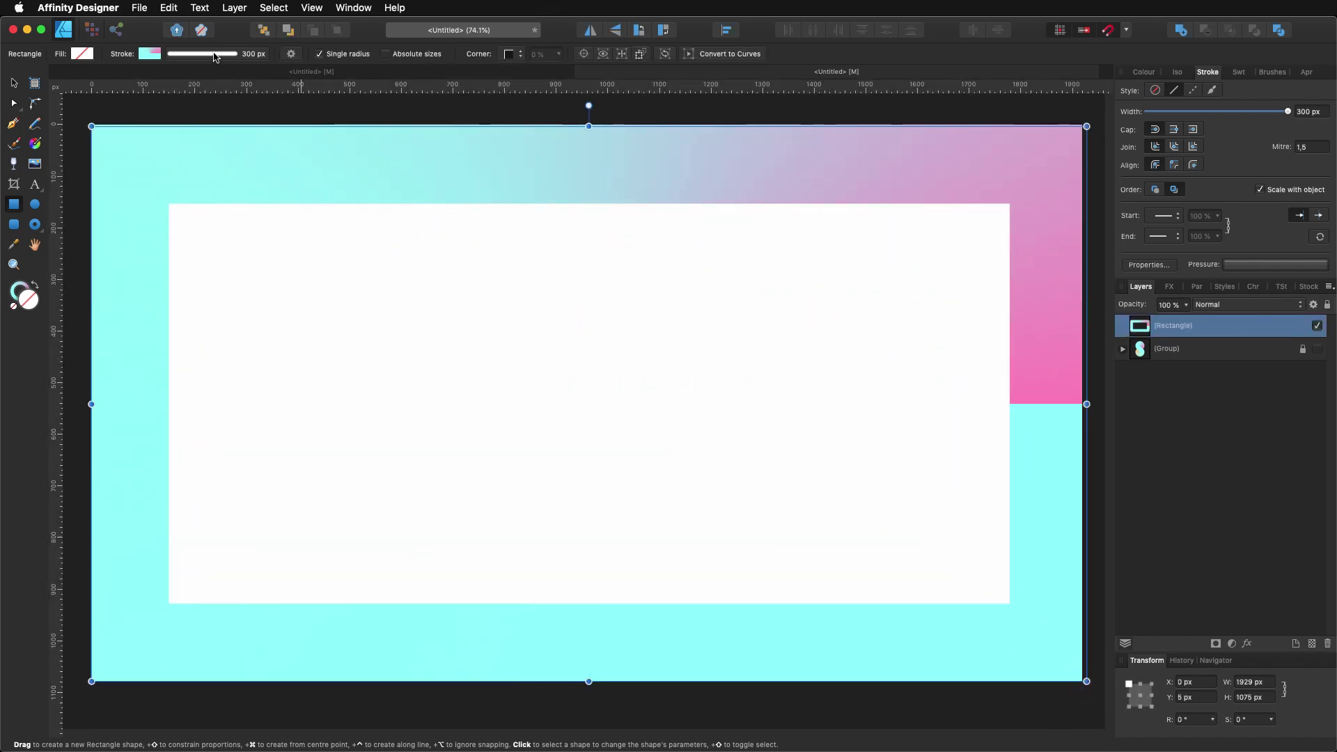
click(214, 56)
click(172, 76)
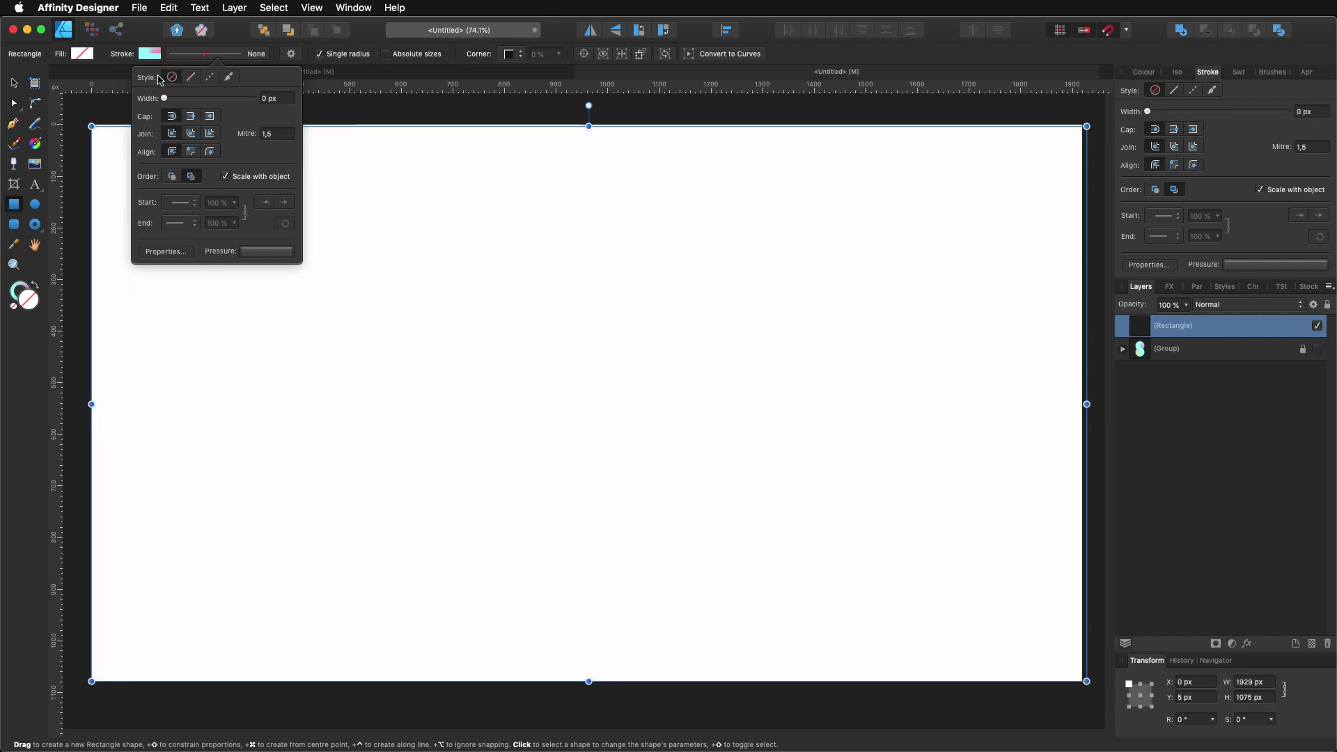
click(150, 54)
click(215, 70)
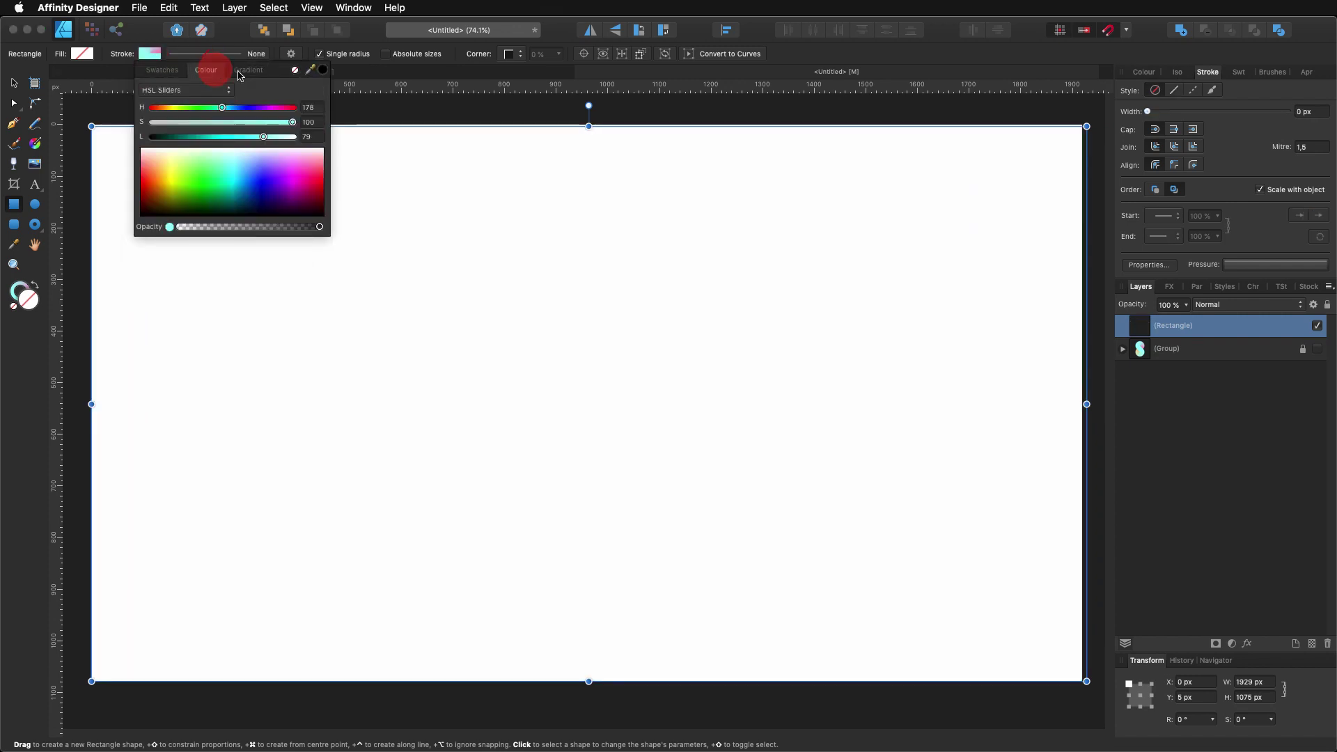
click(322, 69)
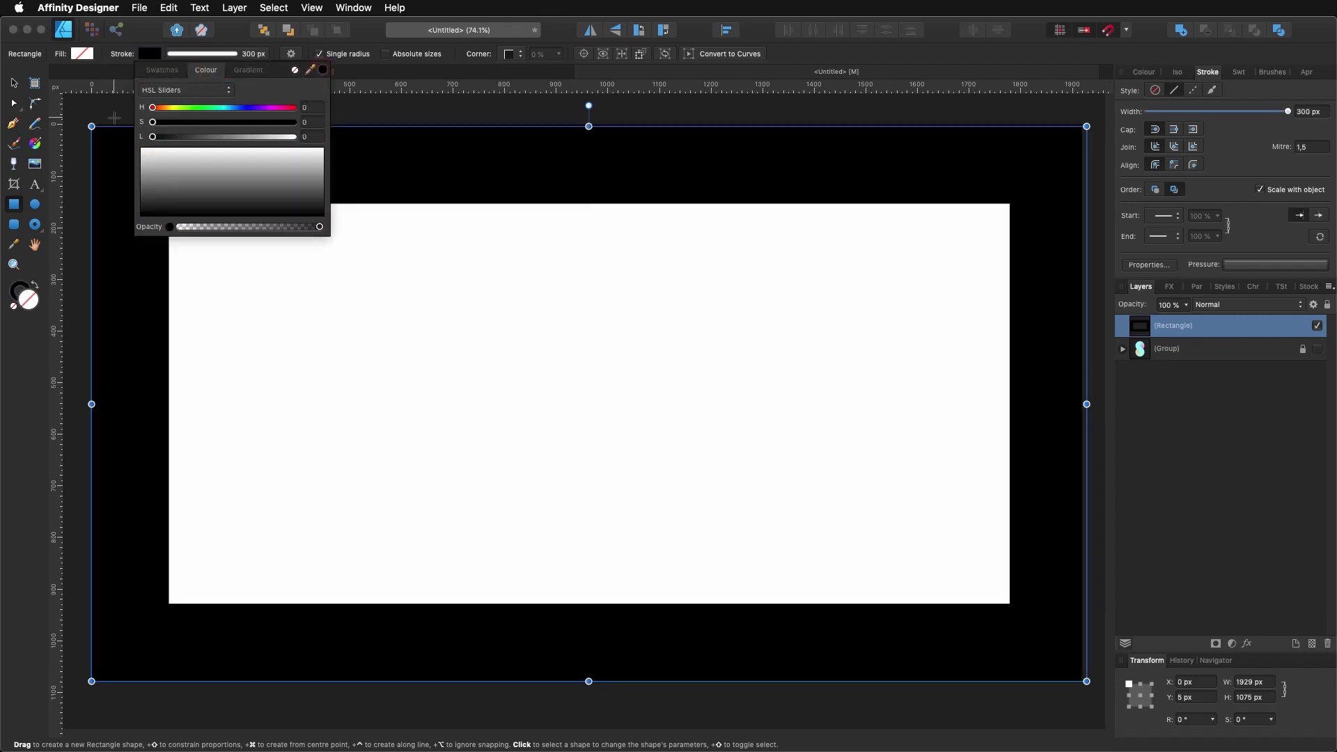
click(192, 53)
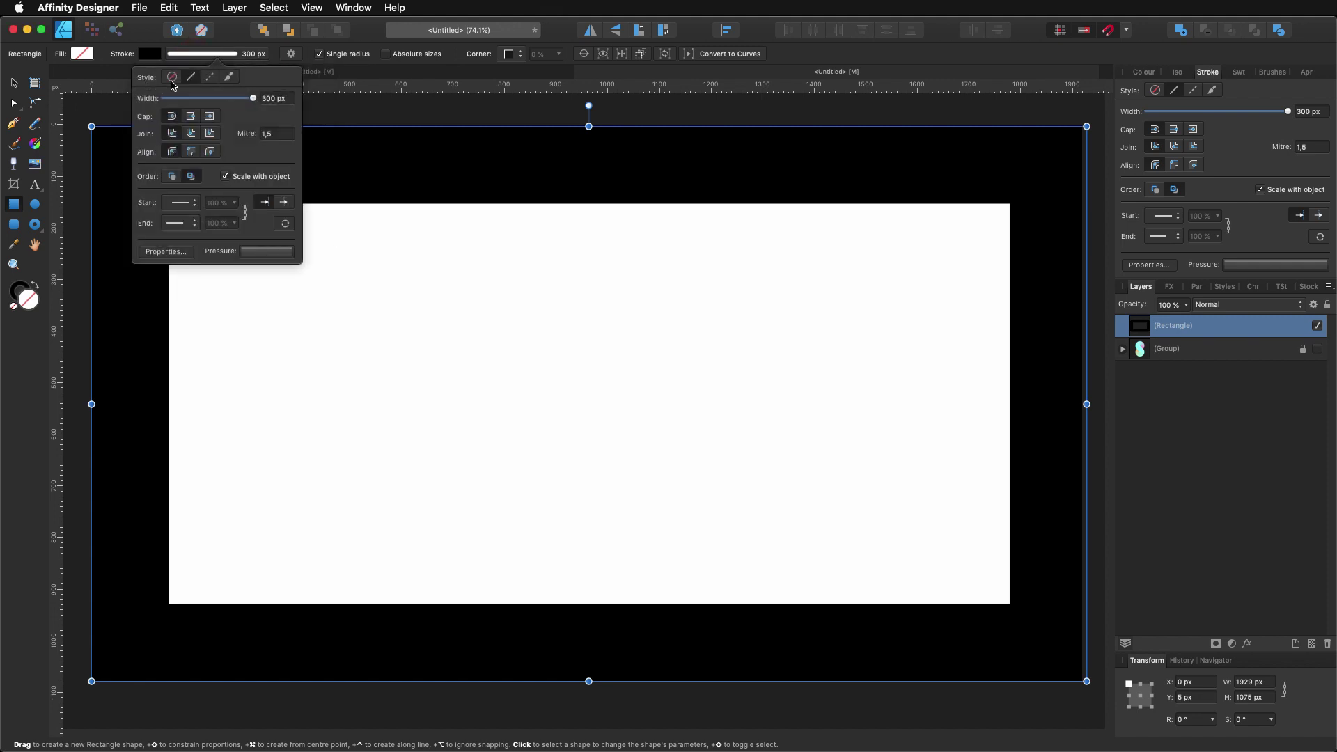
click(172, 77)
click(80, 54)
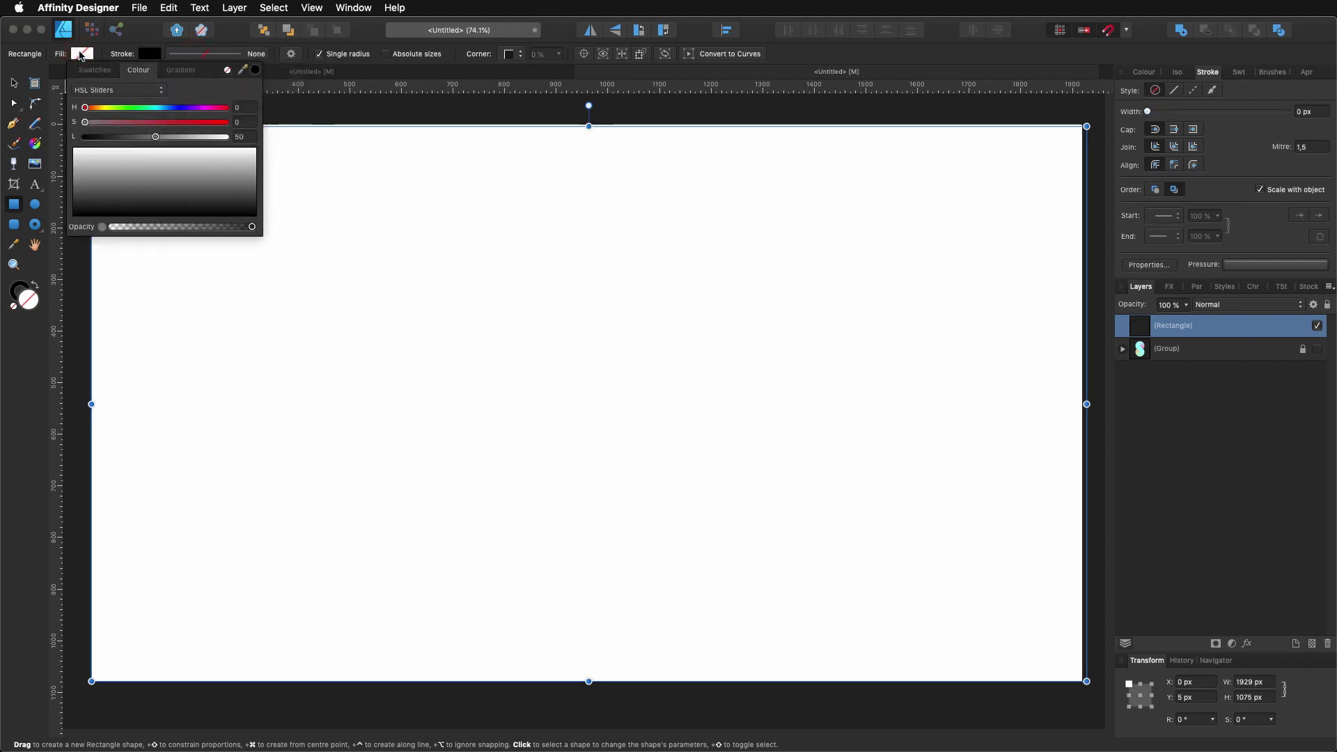
click(412, 248)
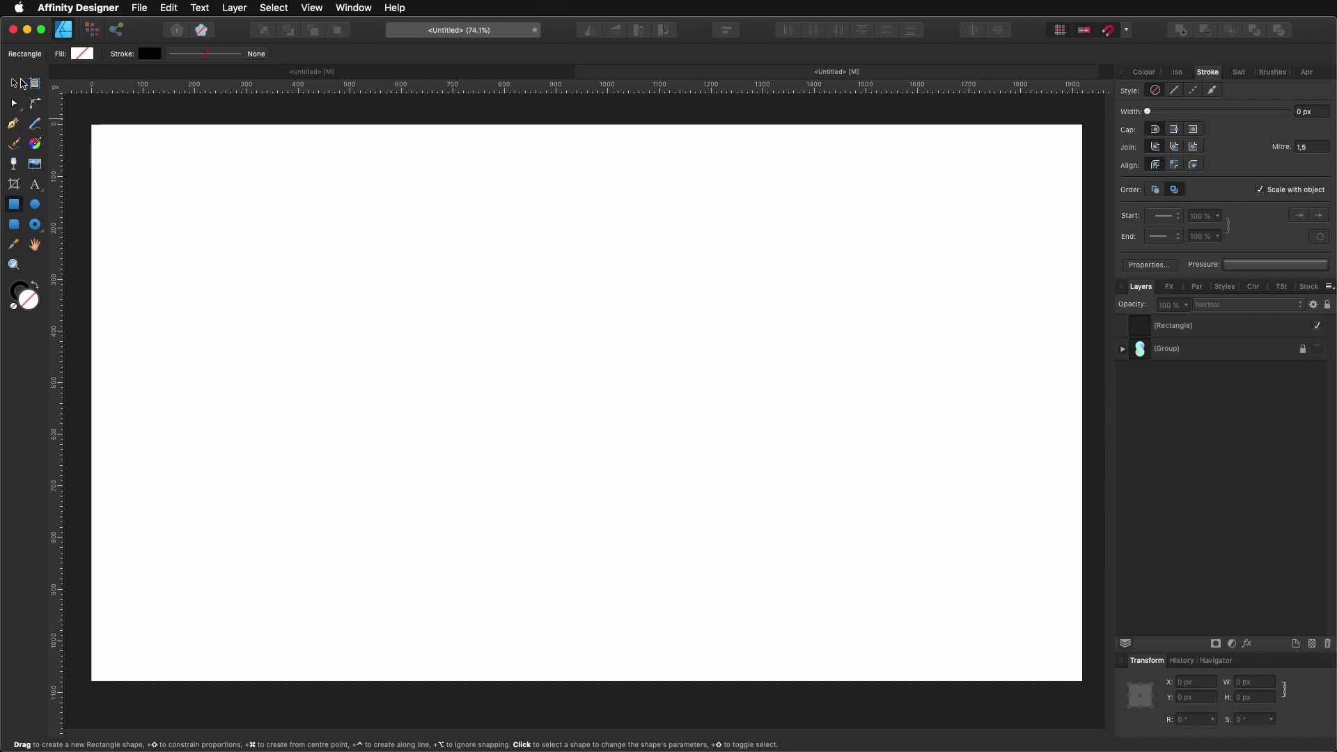
- Resize the rectangle to exactly 1920 × 1080 px at X 0, Y 0
click(19, 81)
click(788, 200)
drag(589, 124, 589, 125)
drag(588, 681, 589, 681)
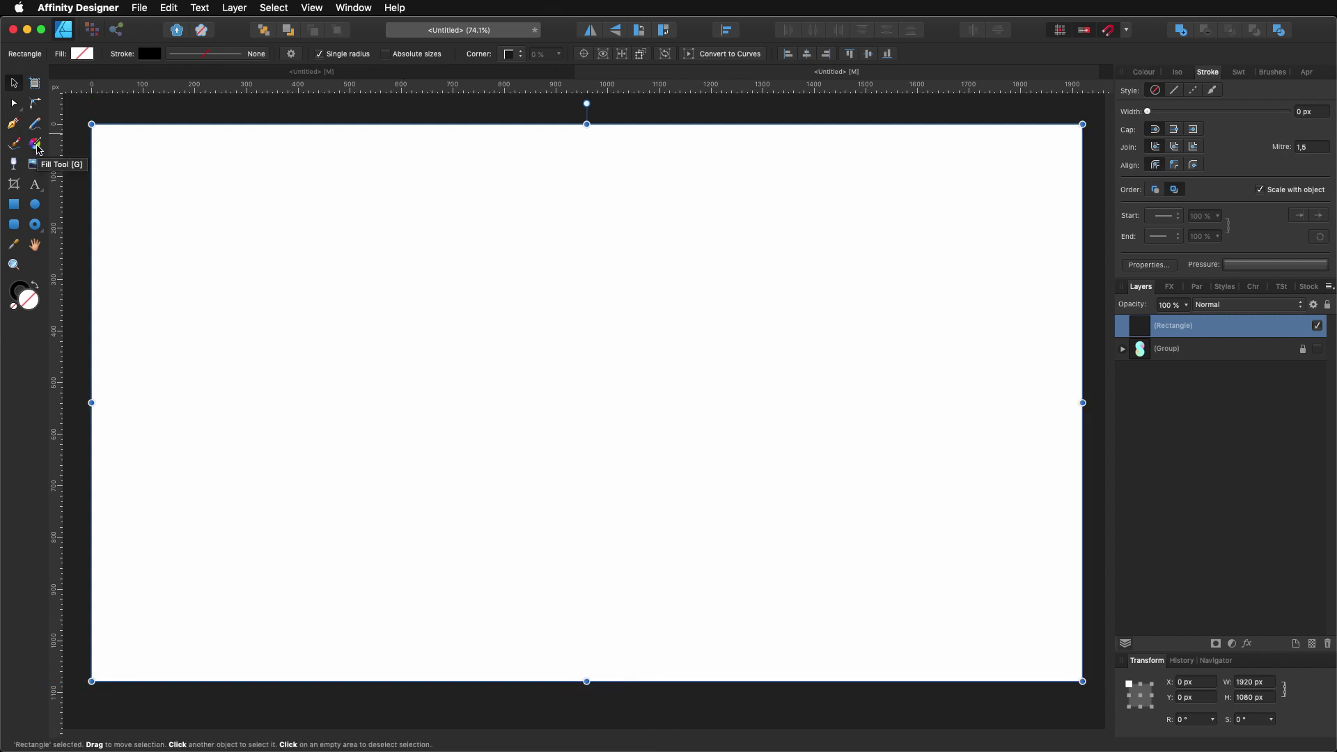
- Give the rectangle a diagonal linear gradient fill starting at the top-left corner
click(37, 145)
drag(99, 135, 1071, 673)
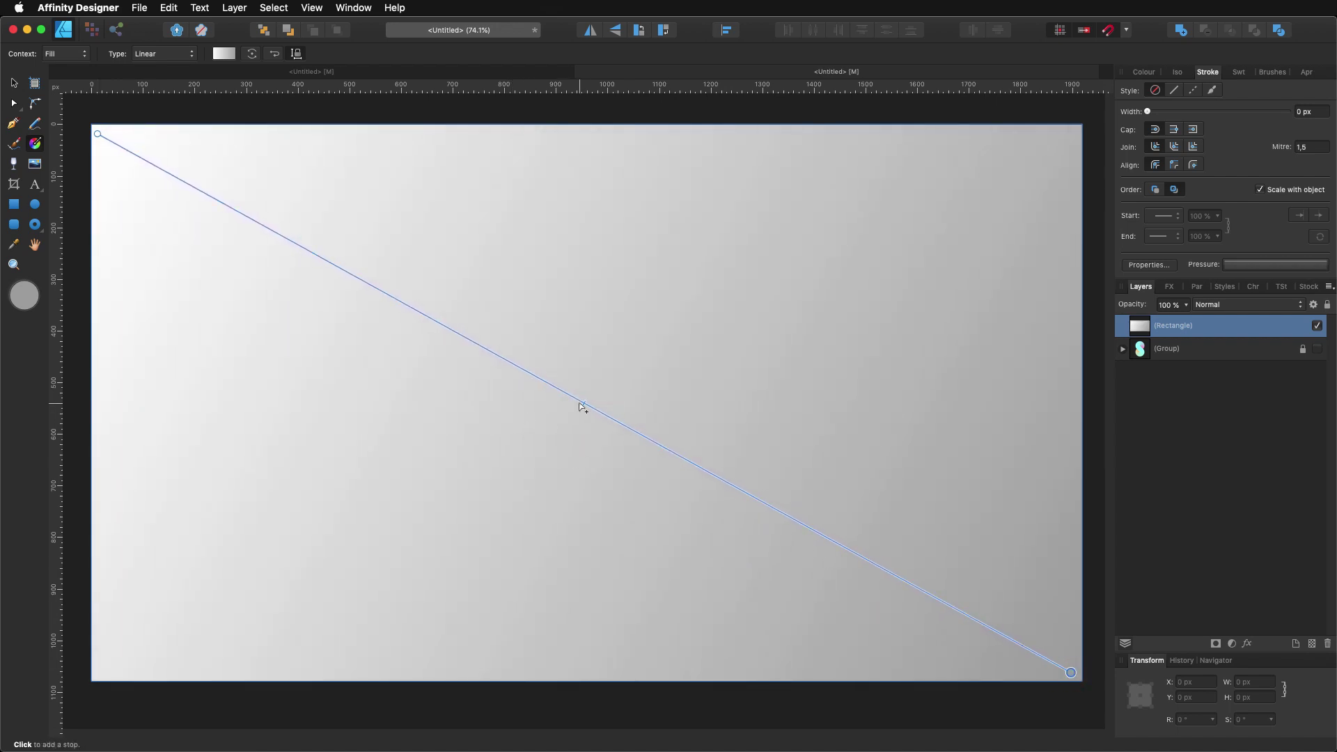
drag(583, 402, 459, 334)
click(98, 133)
drag(98, 133, 95, 127)
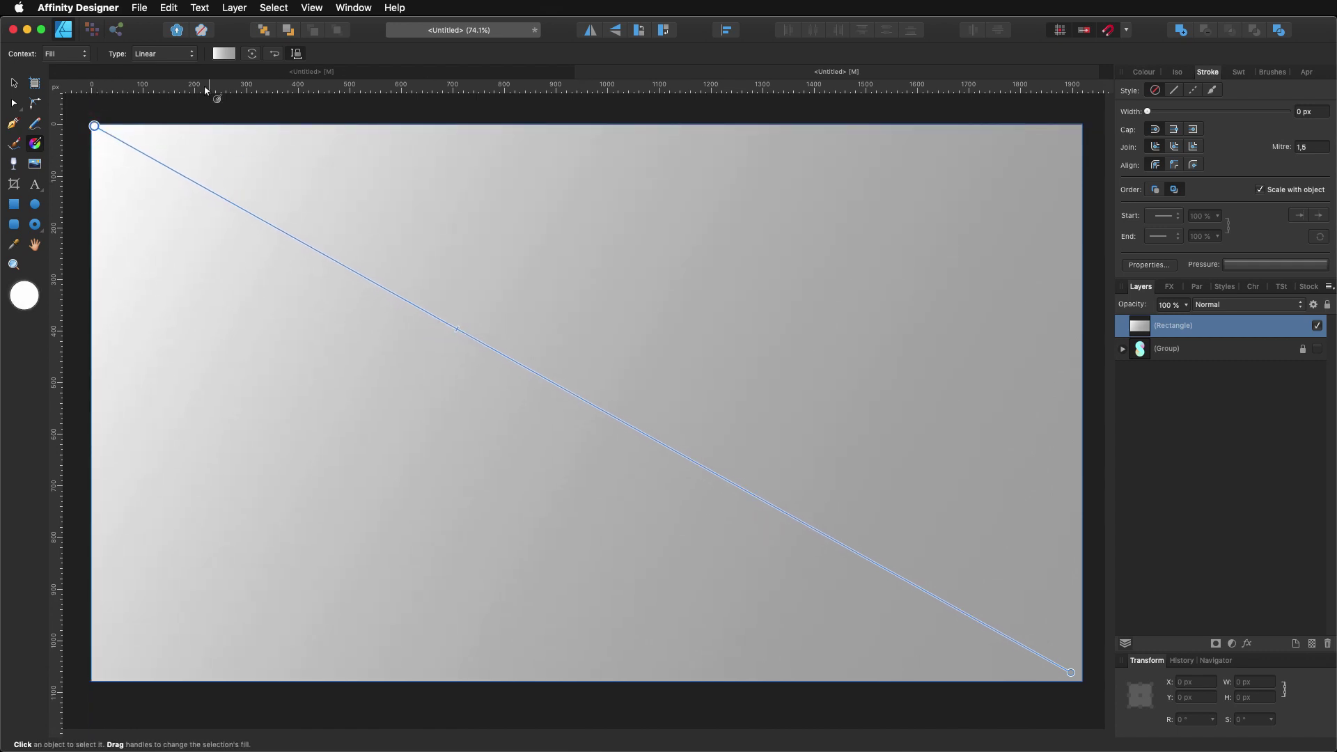
- Set the gradient's start stop to cyan and its end stop to pink
click(221, 53)
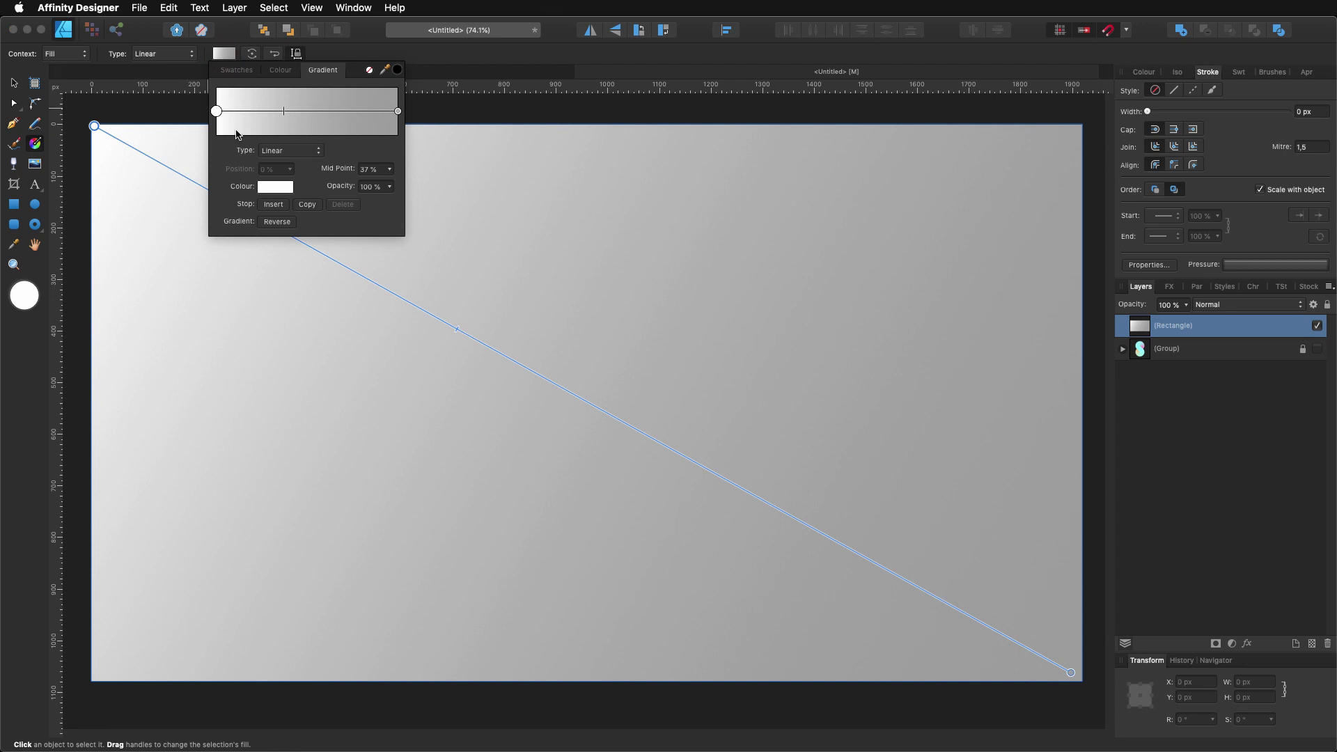
click(276, 188)
click(275, 263)
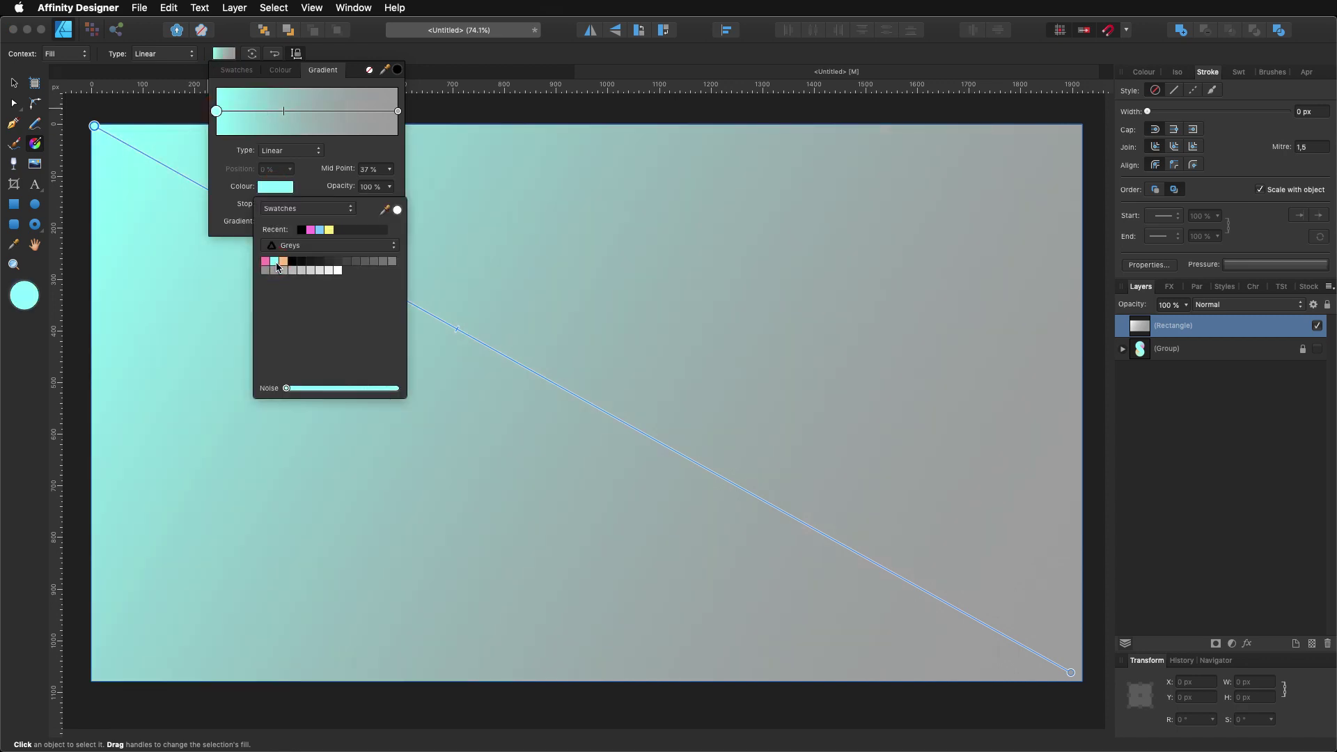
click(397, 110)
click(276, 188)
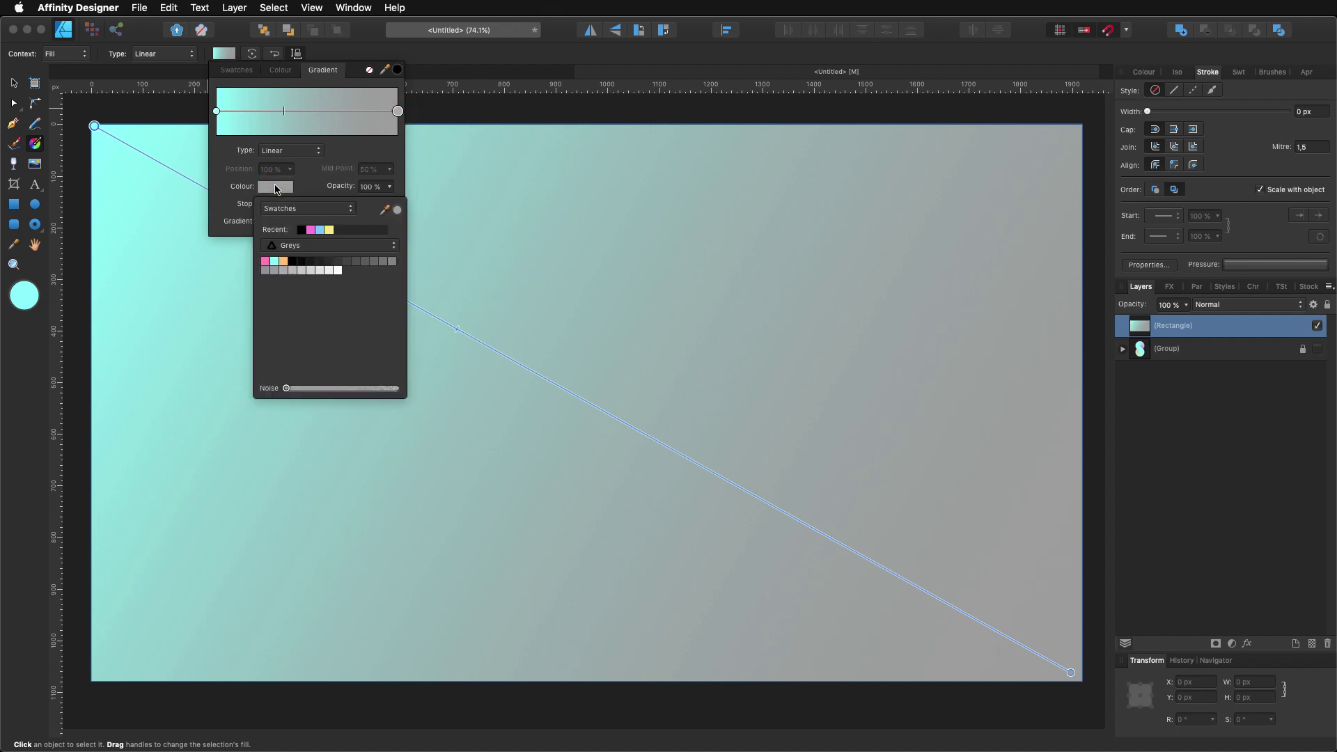
click(265, 261)
click(323, 172)
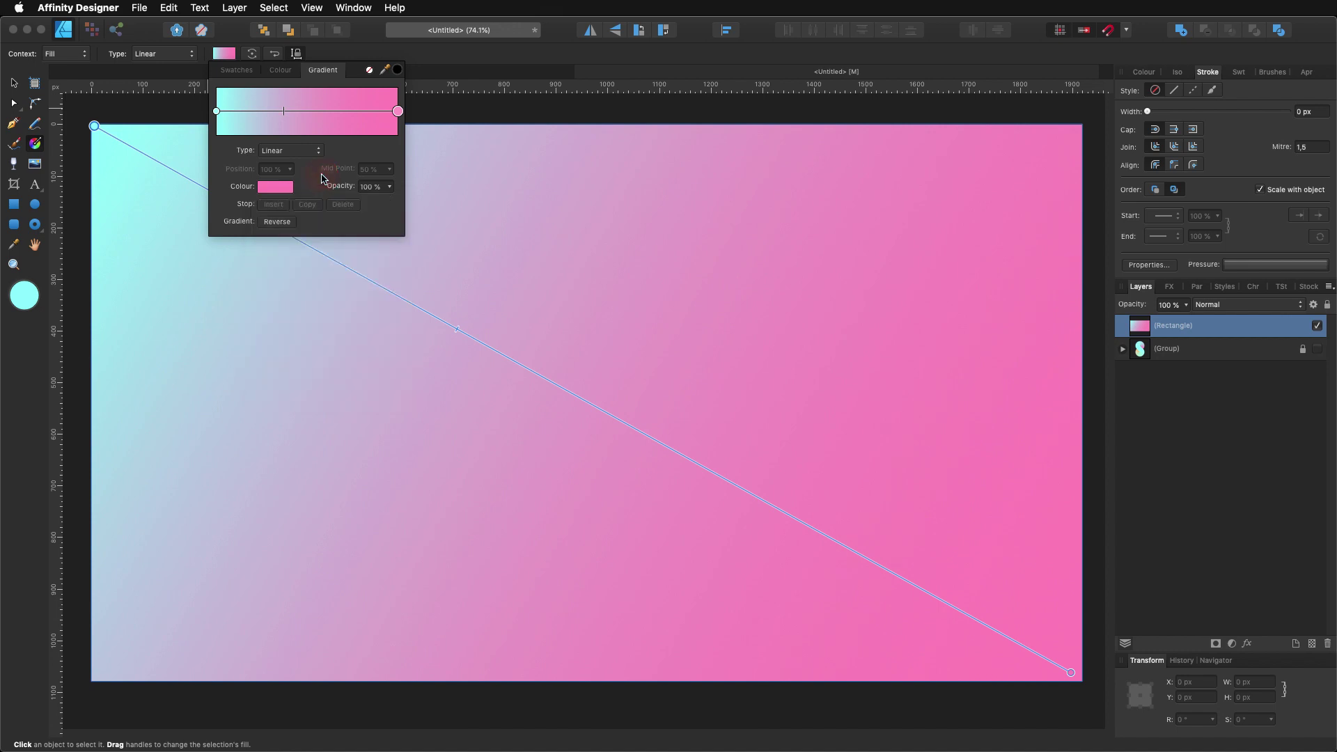
- Switch to HSL sliders, raise the pink stop's lightness, and move the gradient midpoint
click(285, 73)
click(304, 71)
click(272, 188)
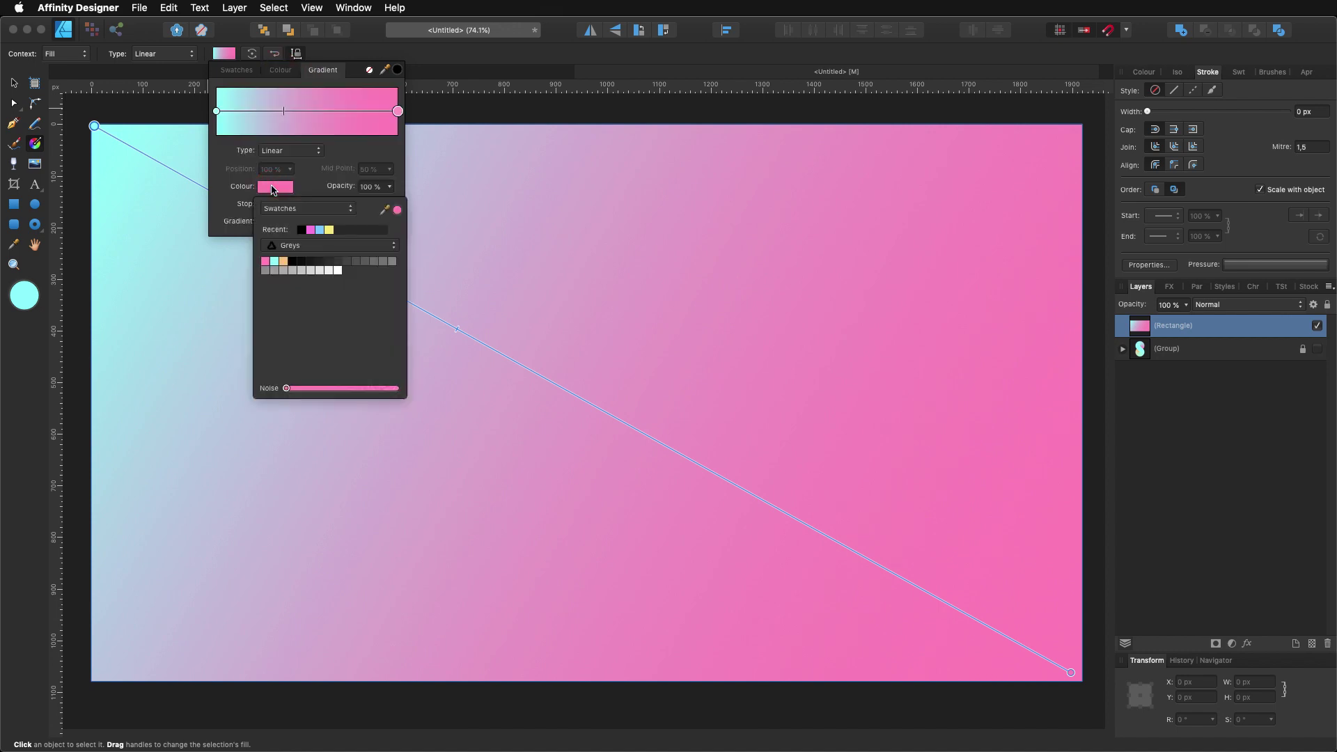
click(287, 209)
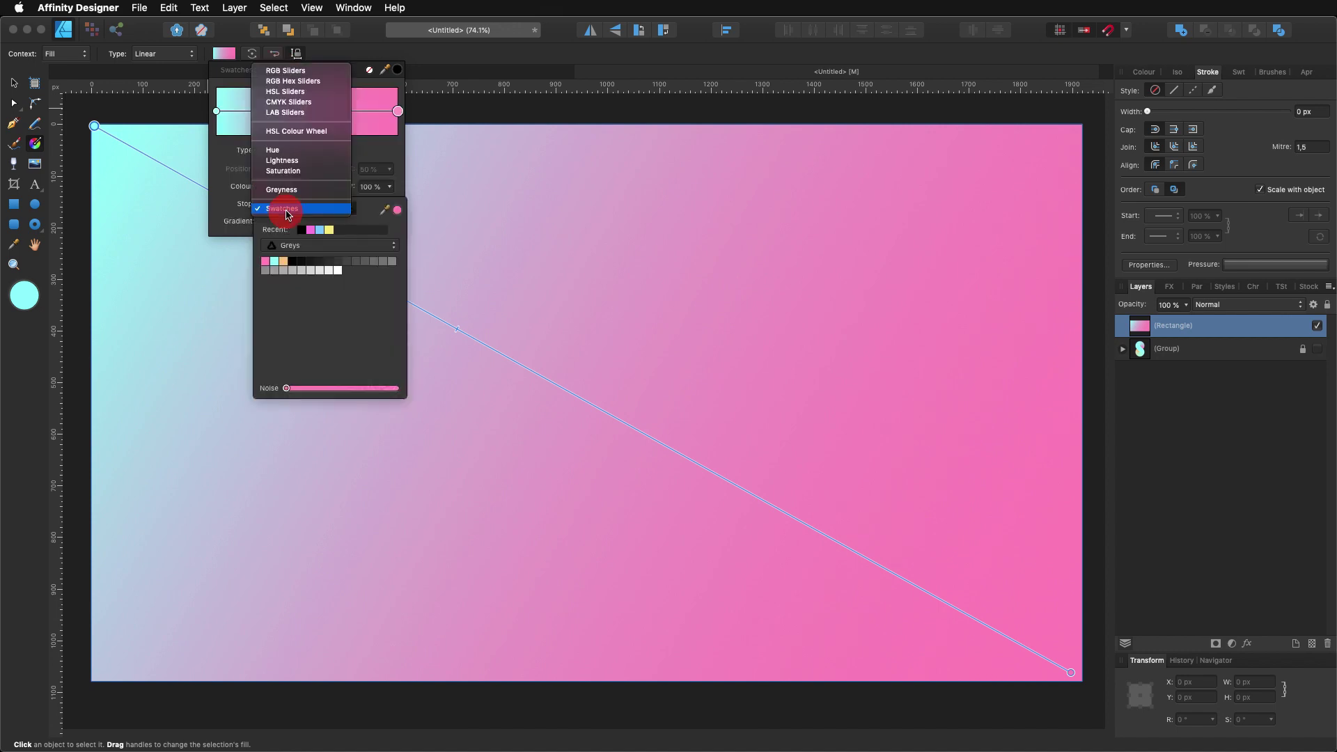
click(302, 93)
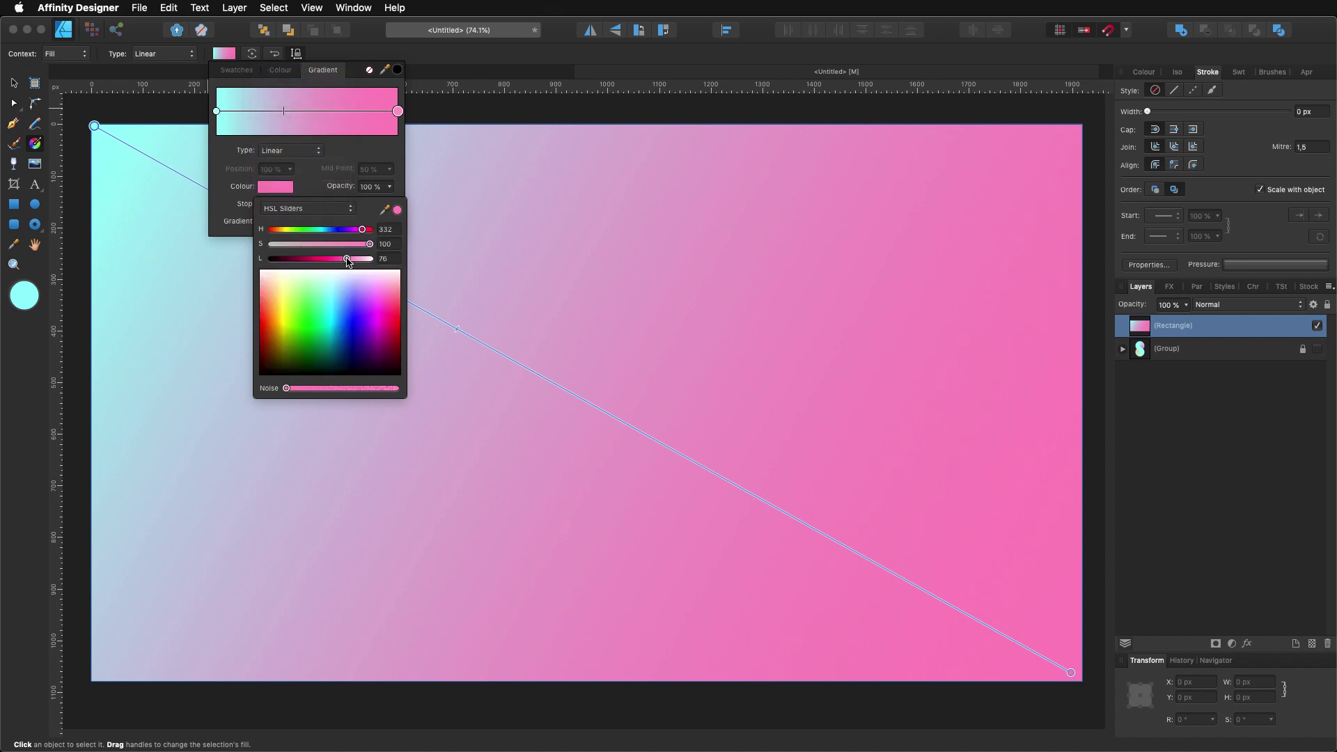
drag(347, 261, 349, 260)
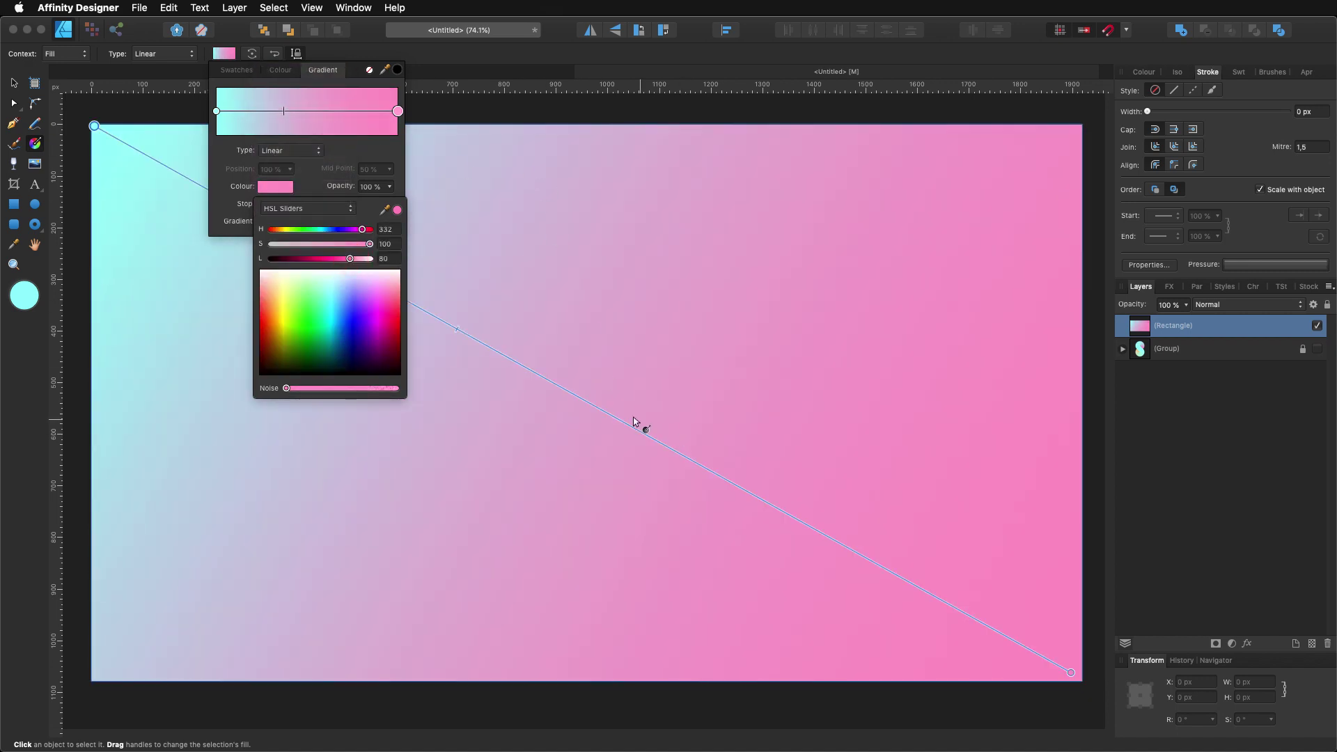
mouse_move(458, 332)
mouse_down()
mouse_move(501, 355)
mouse_move(433, 318)
mouse_up()
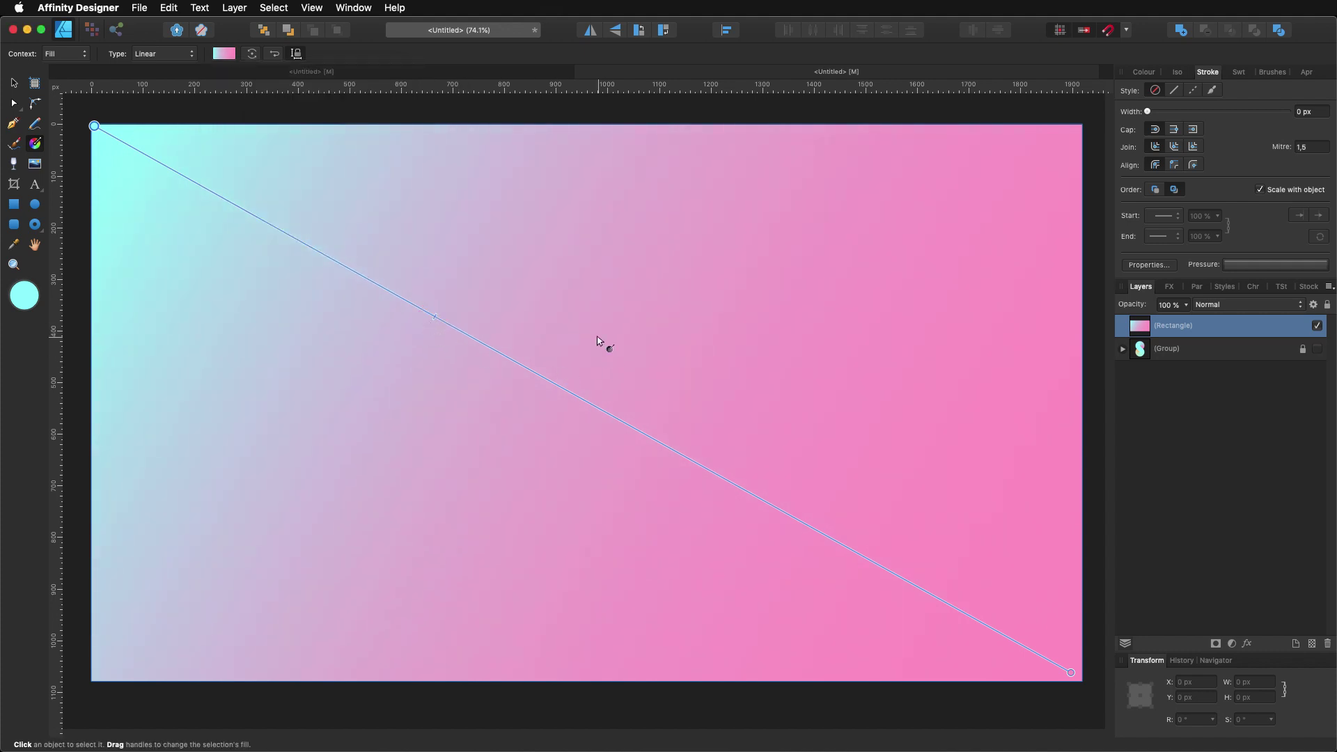
- Add a diagonal transparency gradient from top-left to bottom-right and adjust its midpoint
click(14, 164)
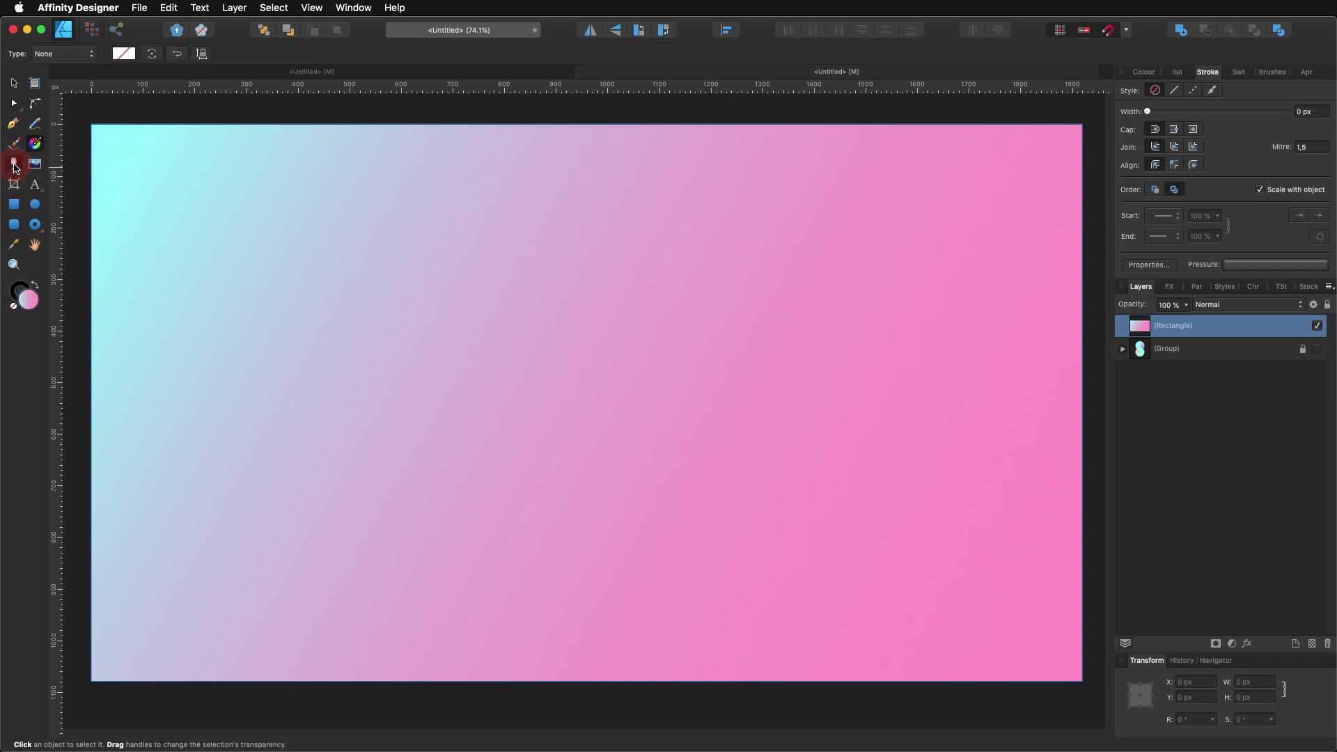
drag(91, 126, 1079, 678)
drag(582, 396, 606, 414)
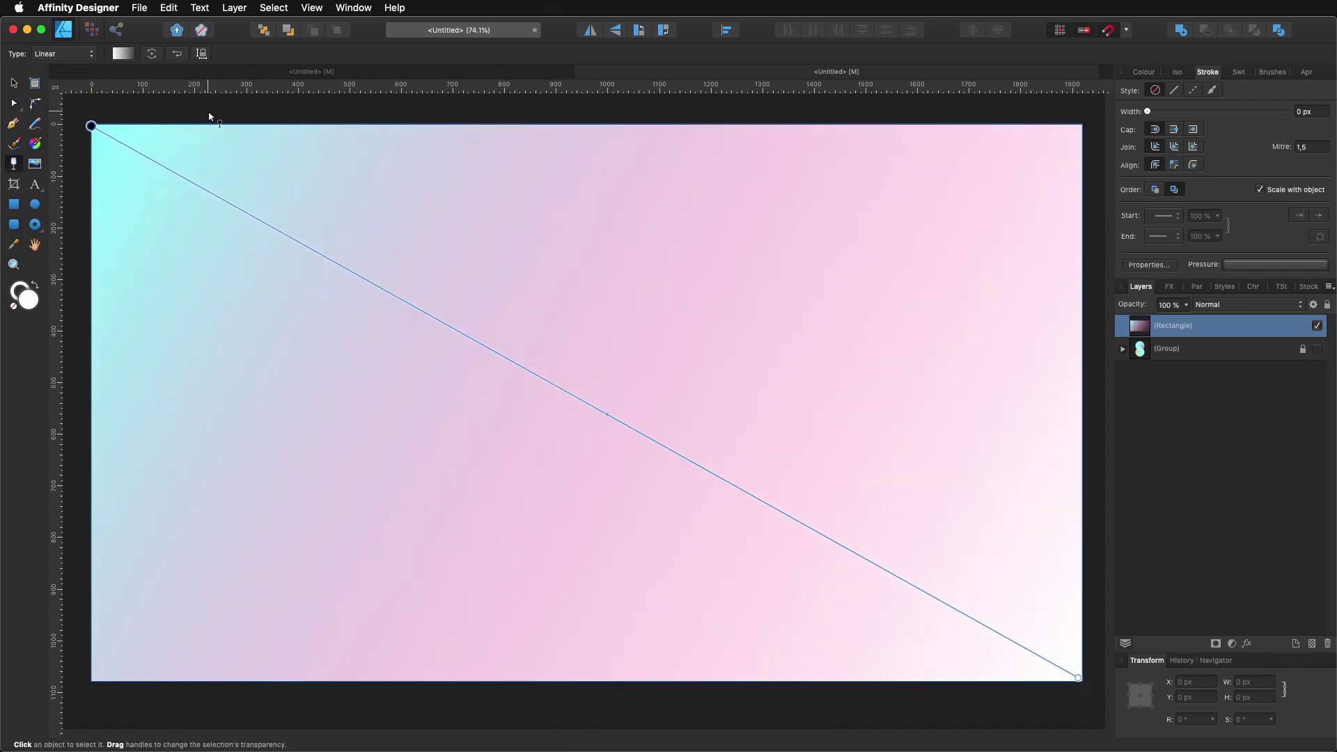
click(14, 83)
- Duplicate the background rectangle and flip the copy horizontally
click(89, 107)
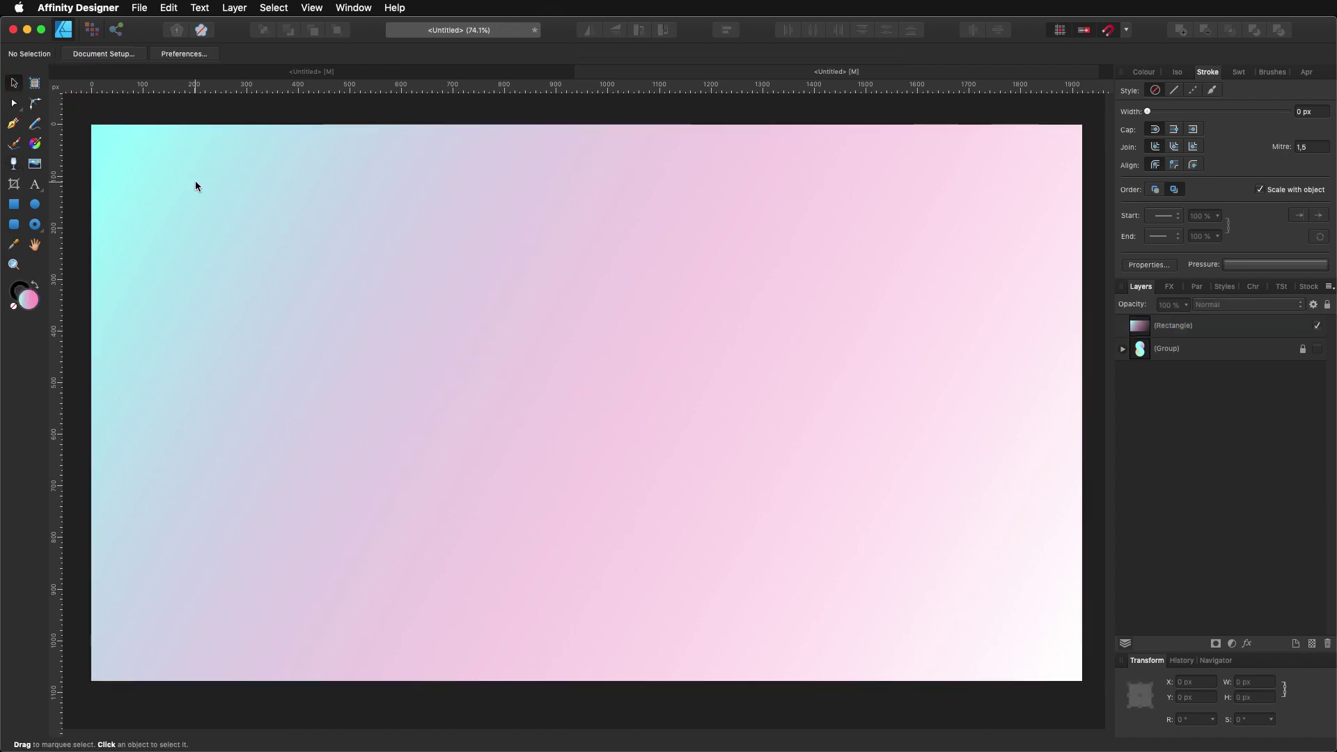
click(1136, 331)
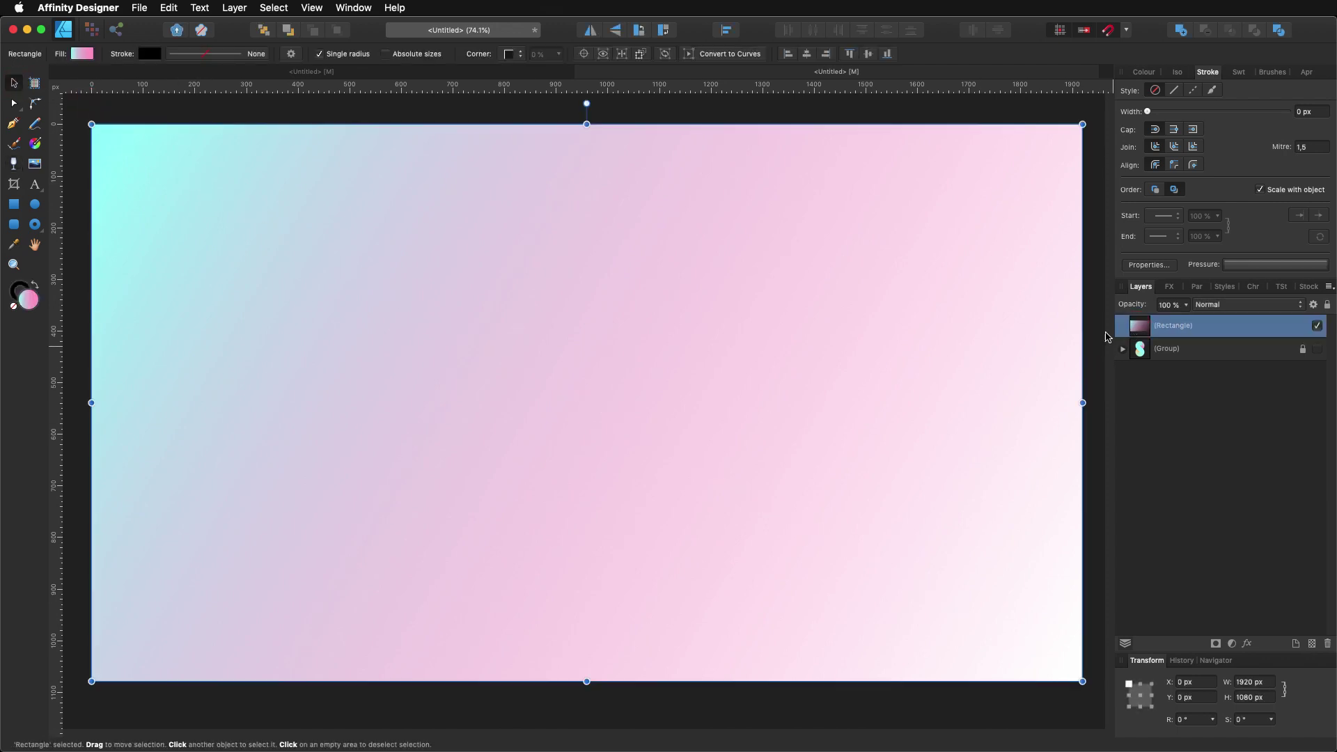
key(super+j)
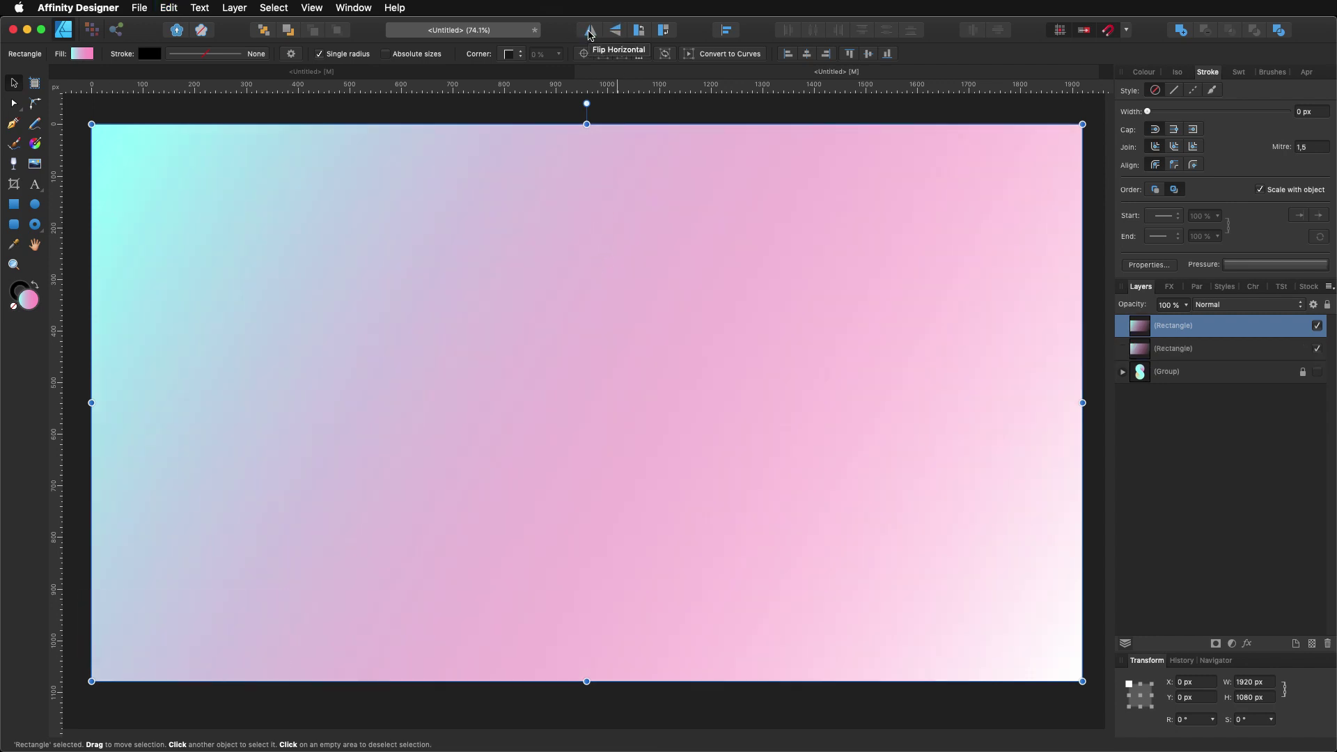
click(589, 31)
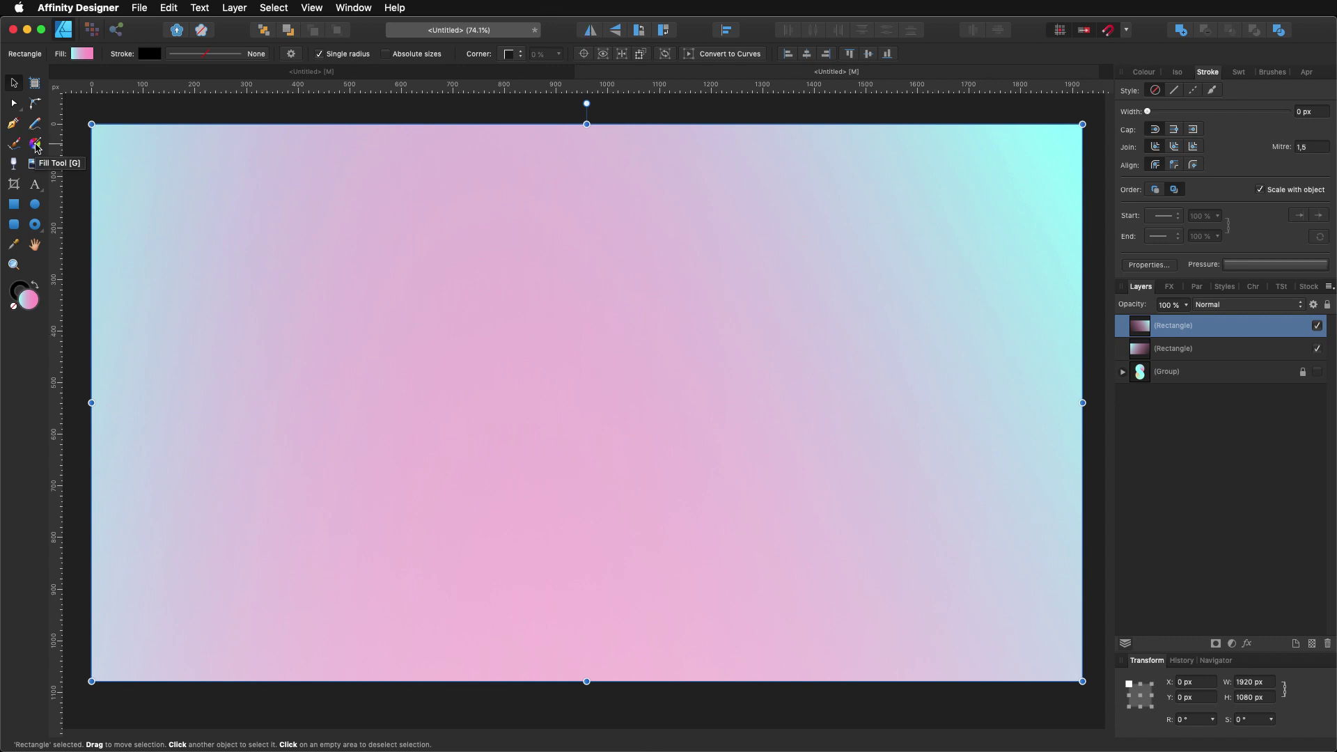
- Recolour the copy's linear gradient stops to peach and cyan using the swatches
click(36, 144)
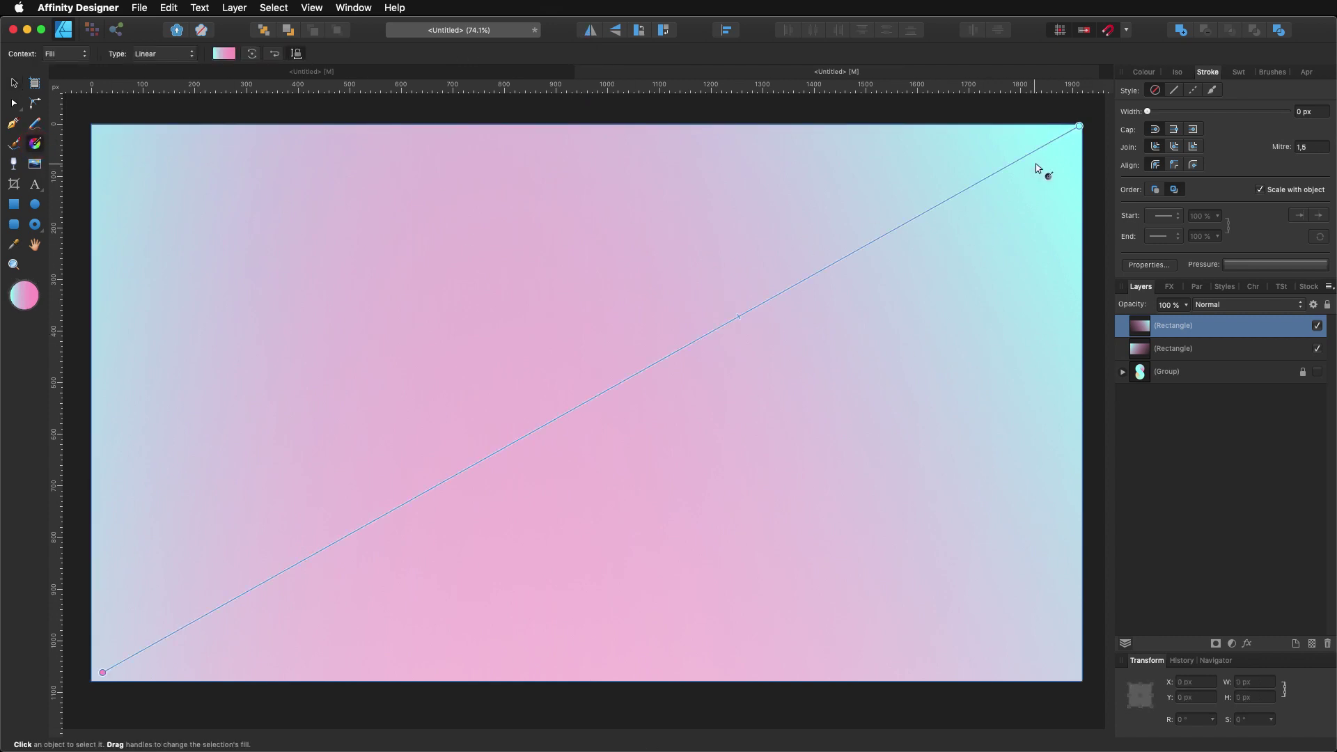
click(1077, 128)
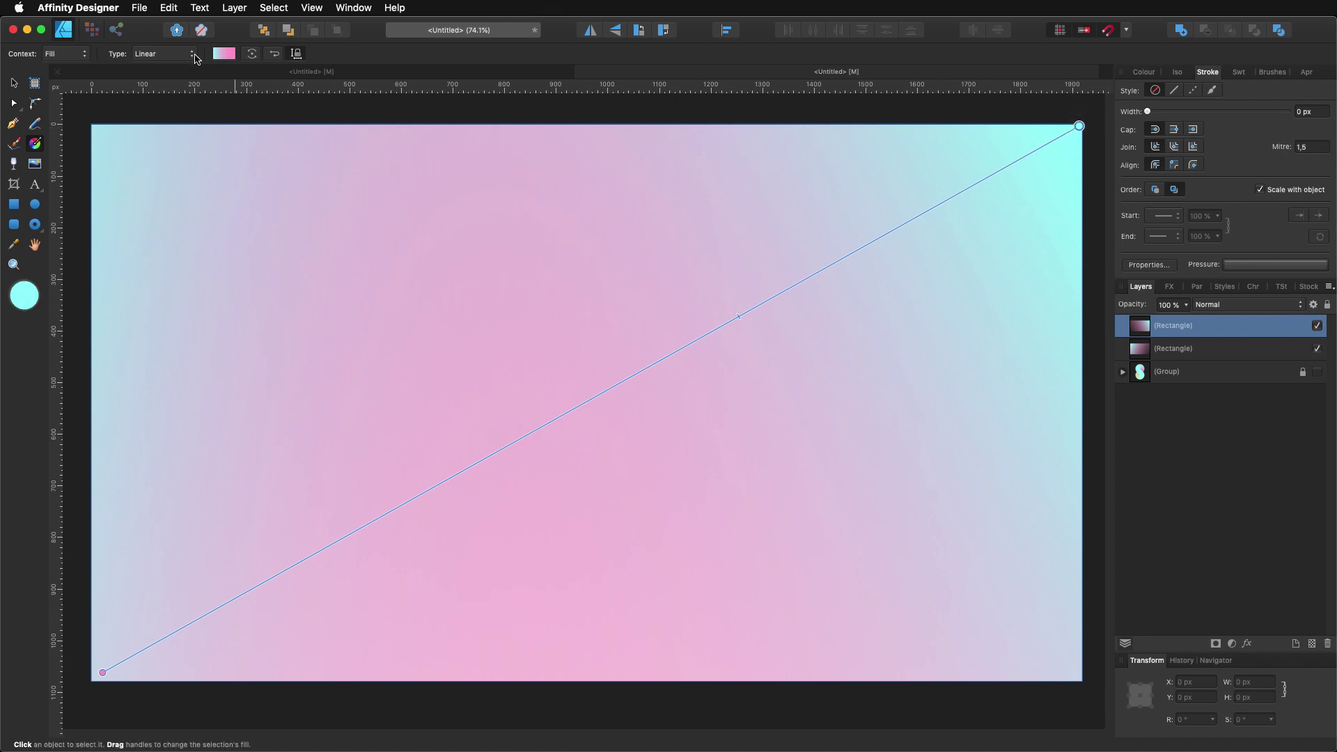
click(223, 54)
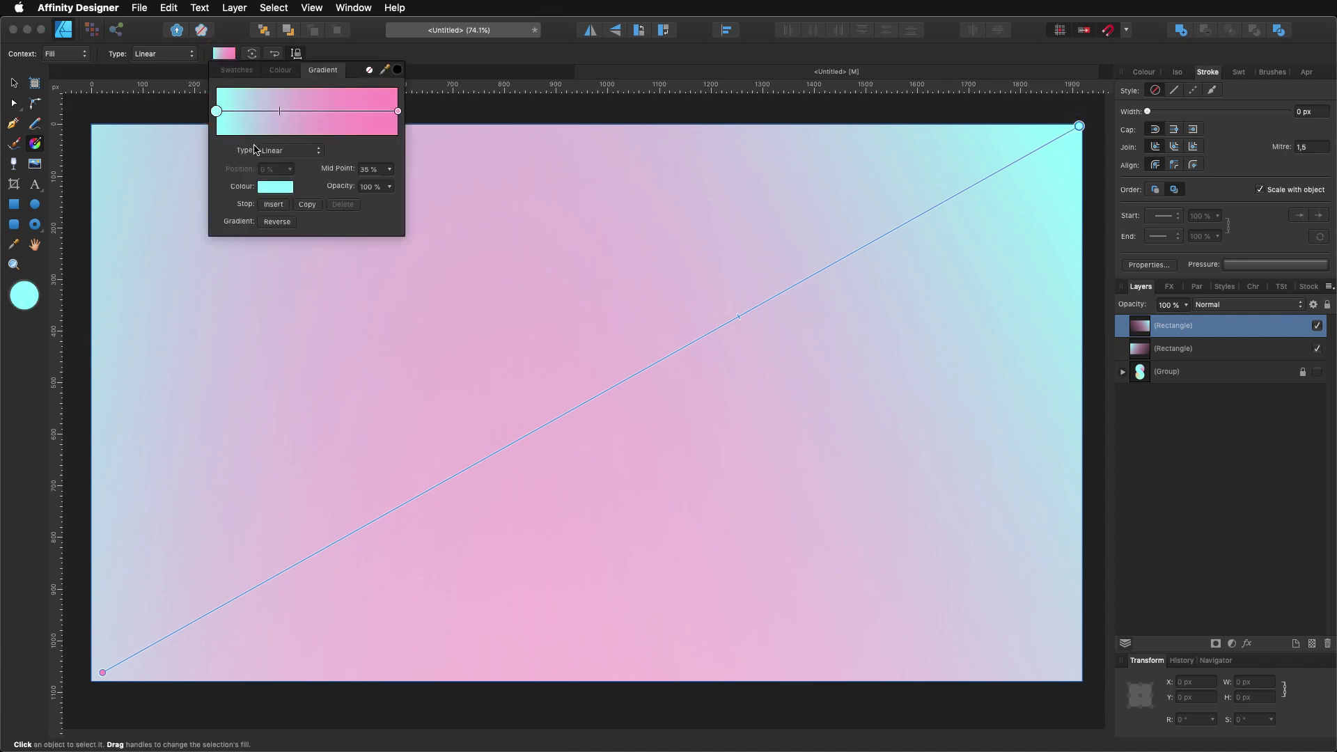
click(276, 188)
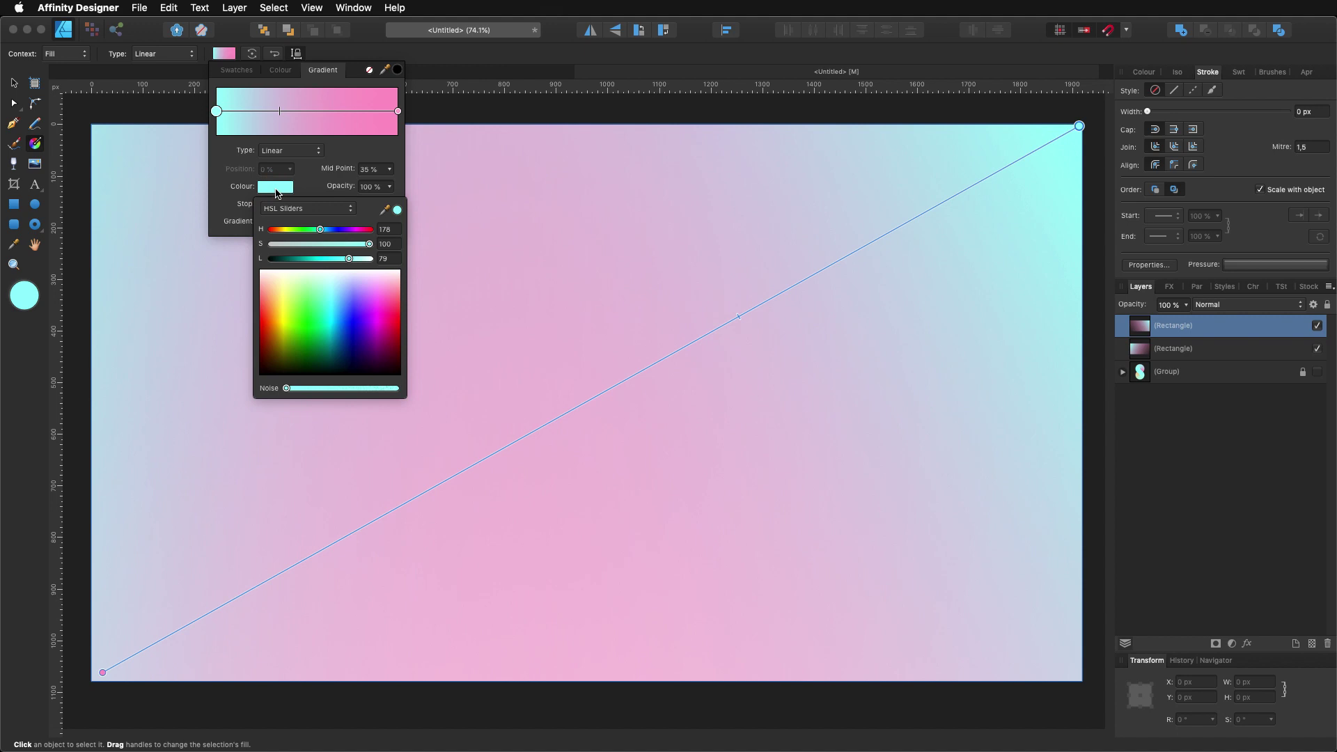
click(286, 154)
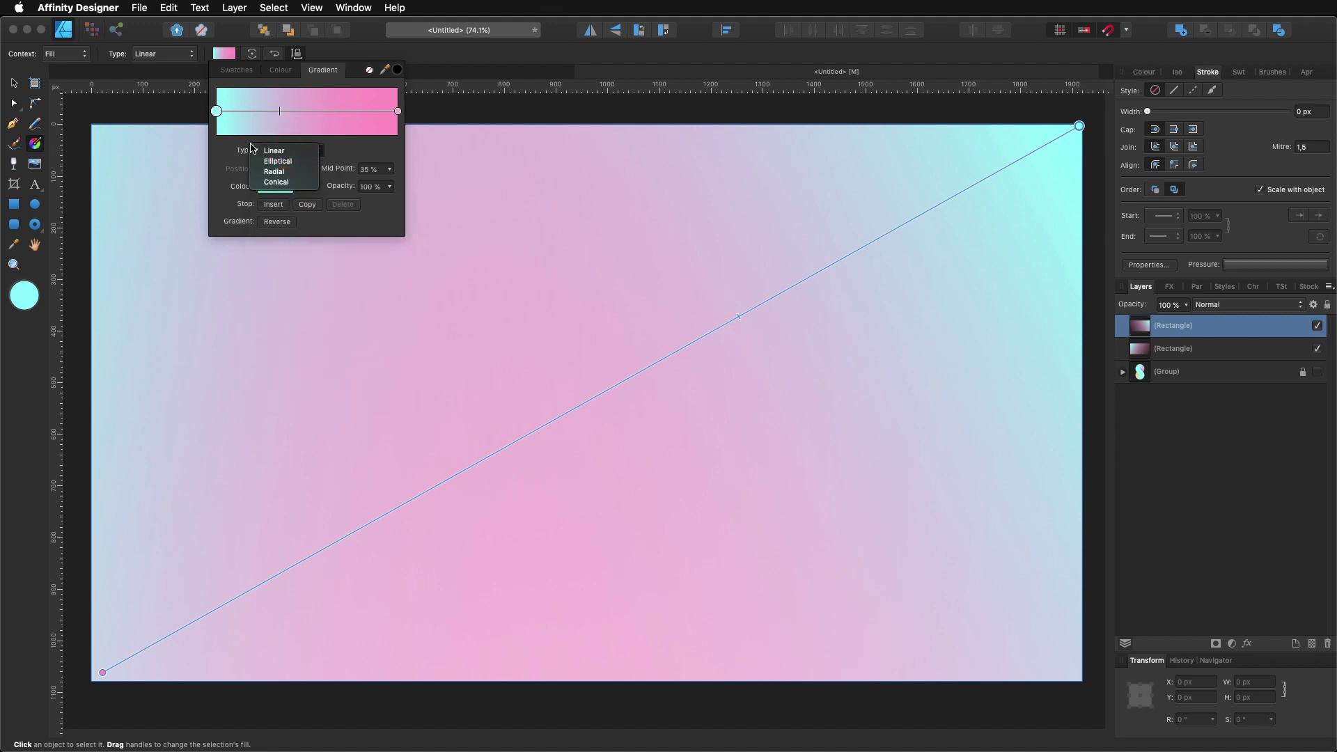
click(278, 124)
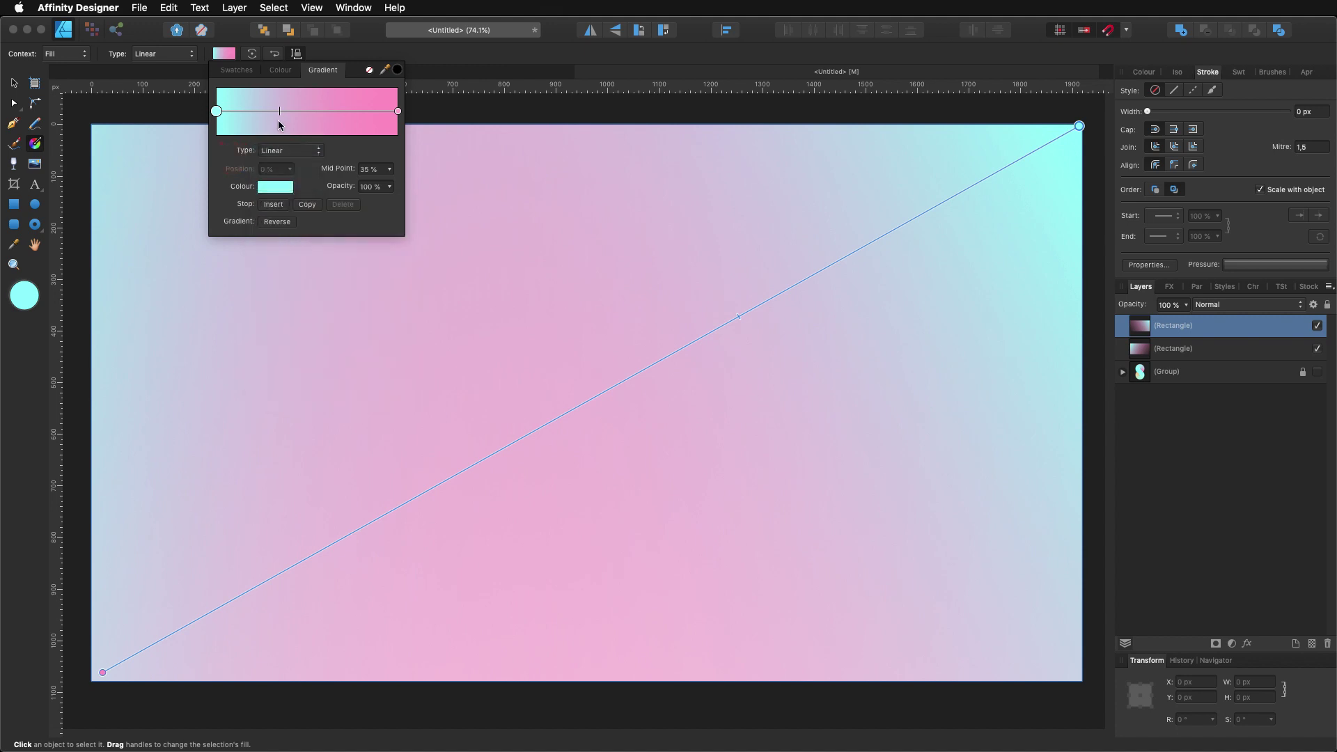
click(276, 187)
click(305, 210)
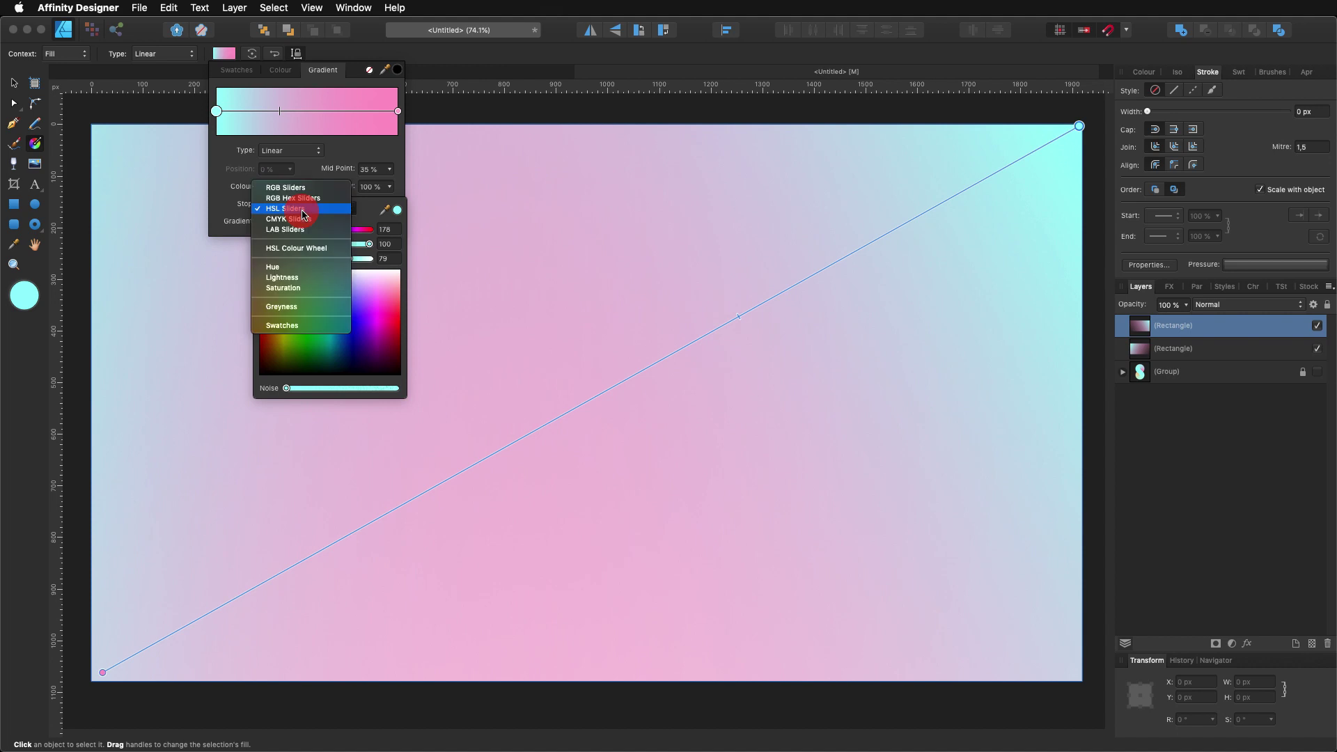
click(309, 326)
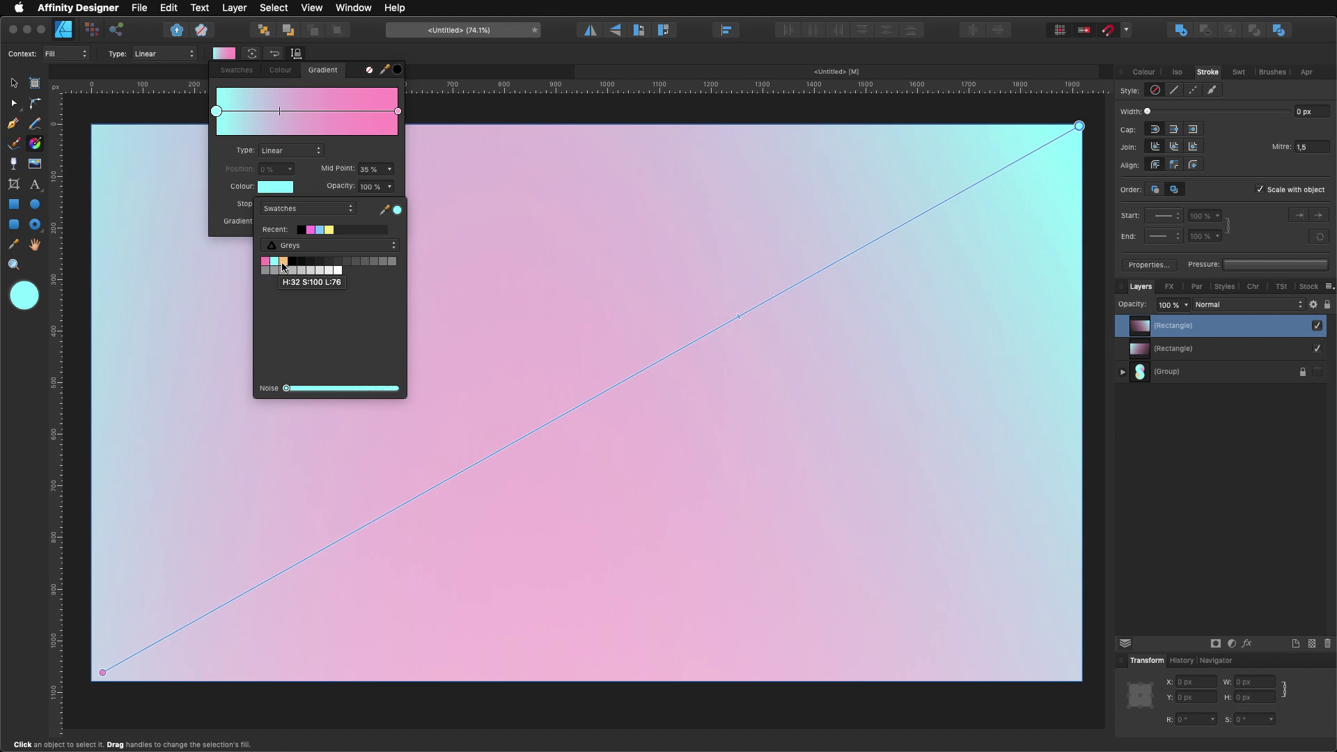
click(283, 263)
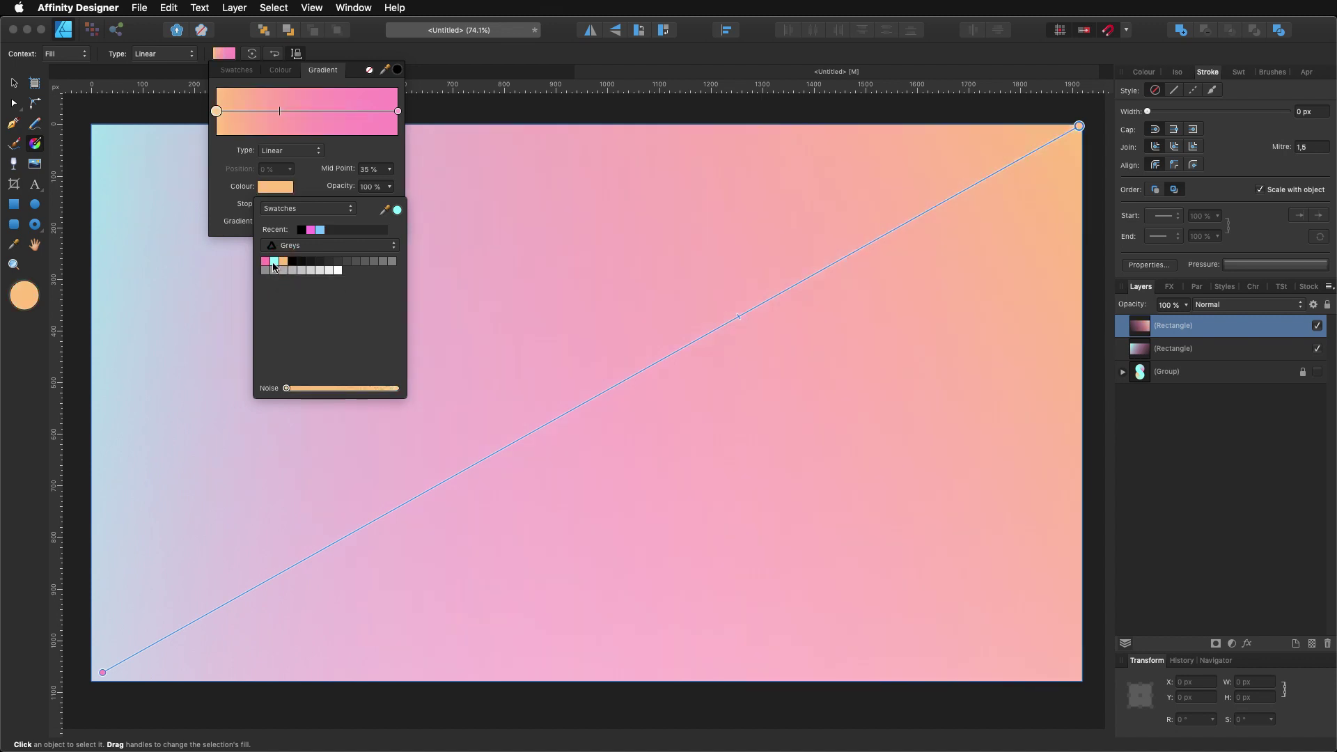
click(397, 111)
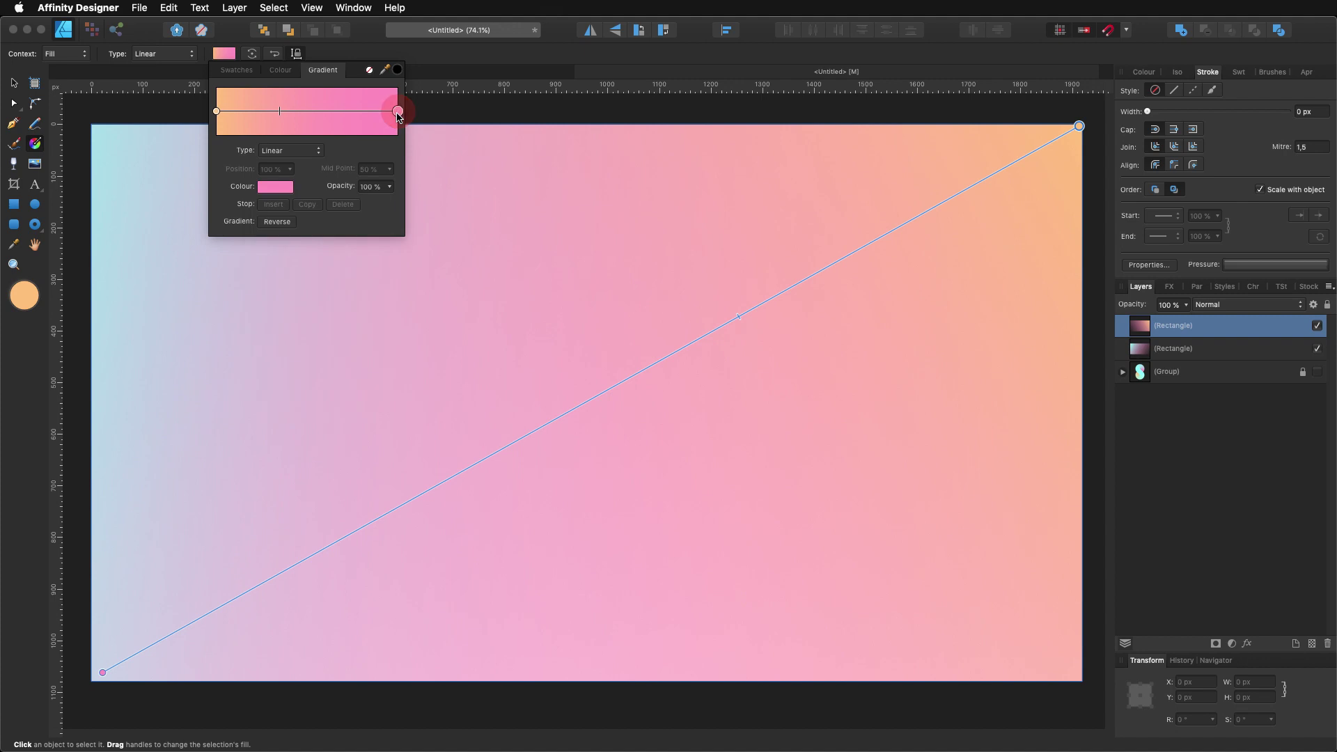
click(274, 188)
click(275, 262)
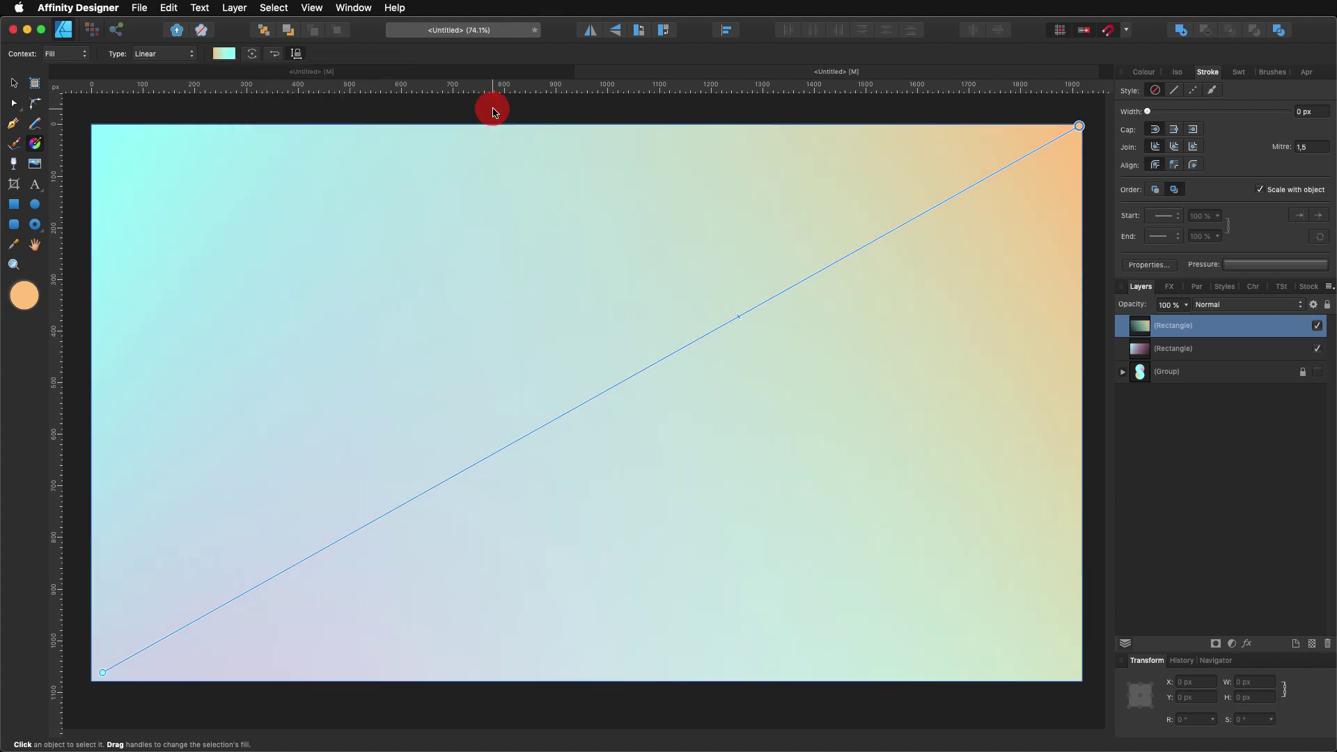
- Duplicate again, flip vertically, shift a stop to green, and move the gradient start mid-canvas
key(super+j)
click(615, 30)
click(223, 53)
click(275, 187)
drag(277, 229, 321, 259)
drag(98, 131, 513, 349)
- Reposition the other rectangles' gradient handles, turn the green stop cyan, and duplicate a lower rectangle
alt+click(566, 468)
drag(91, 681, 531, 469)
alt+click(532, 468)
drag(1081, 680, 882, 601)
alt+click(1035, 650)
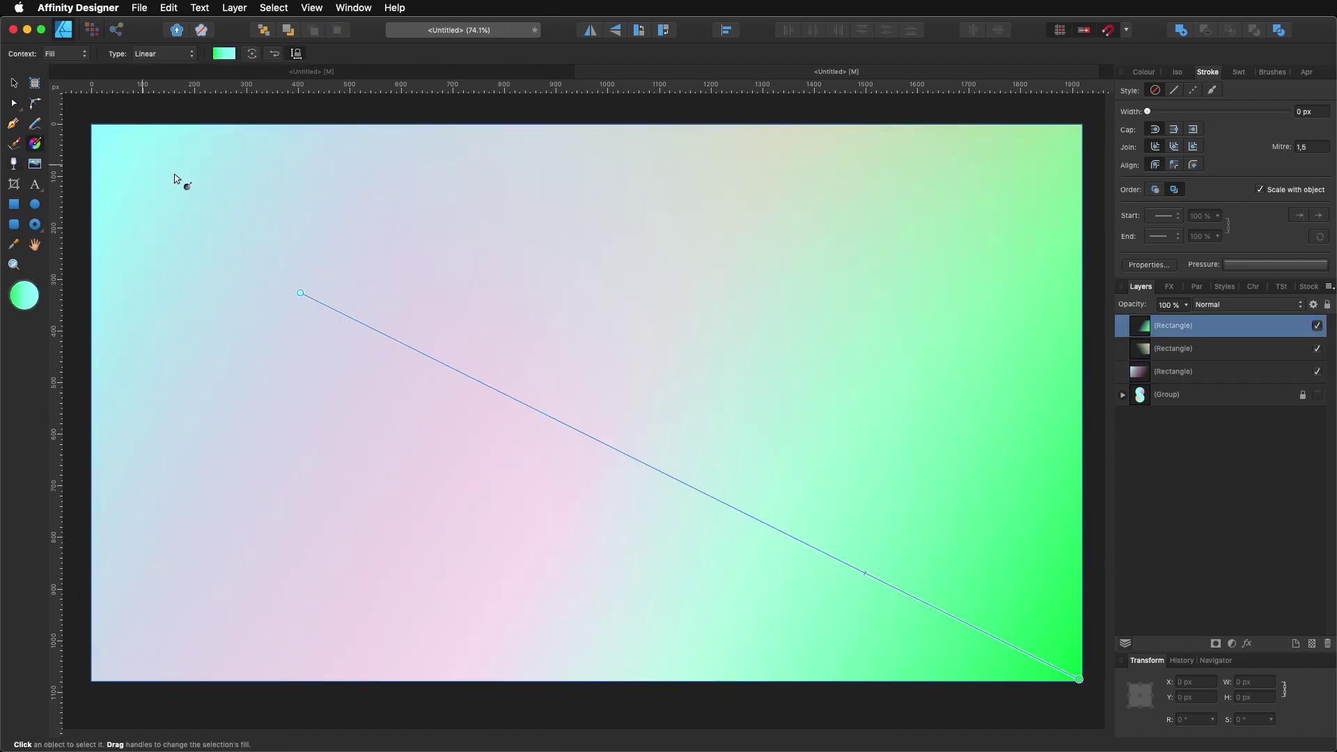
click(224, 53)
click(275, 187)
drag(310, 229, 318, 260)
alt+click(785, 328)
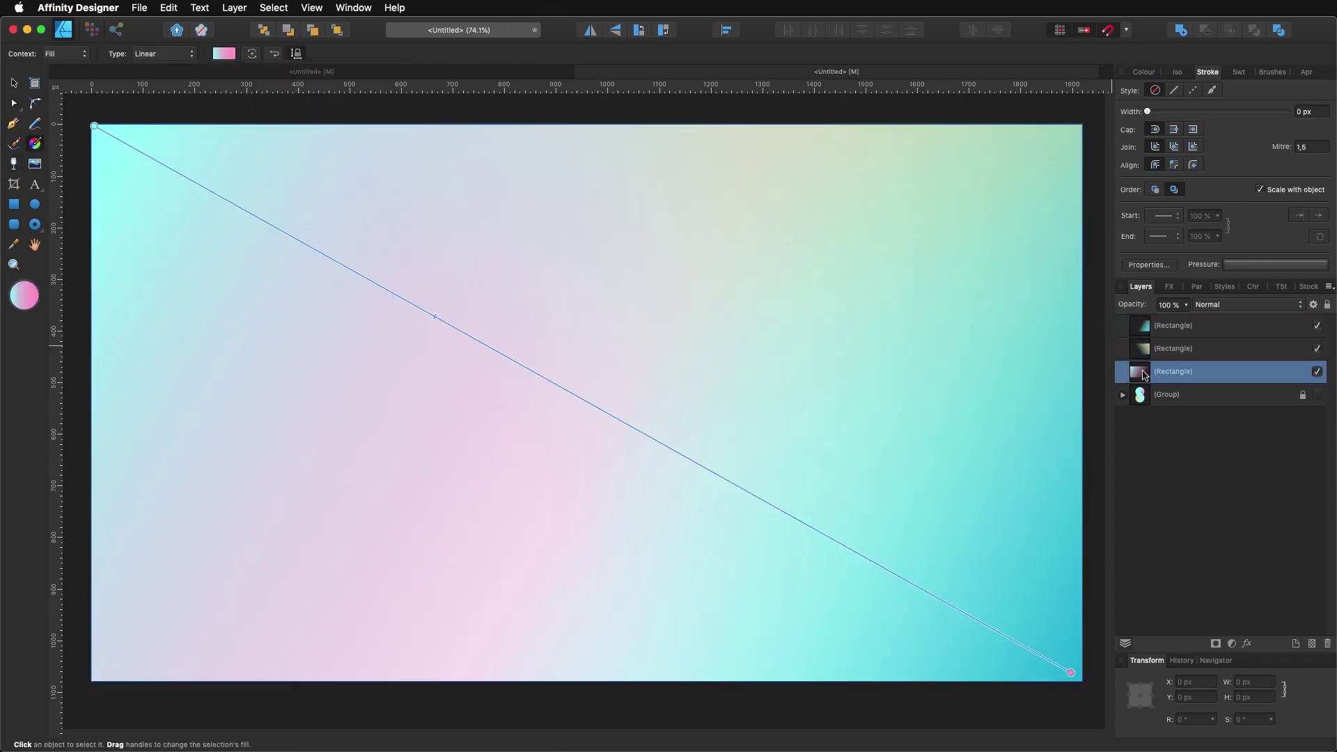
key(super+j)
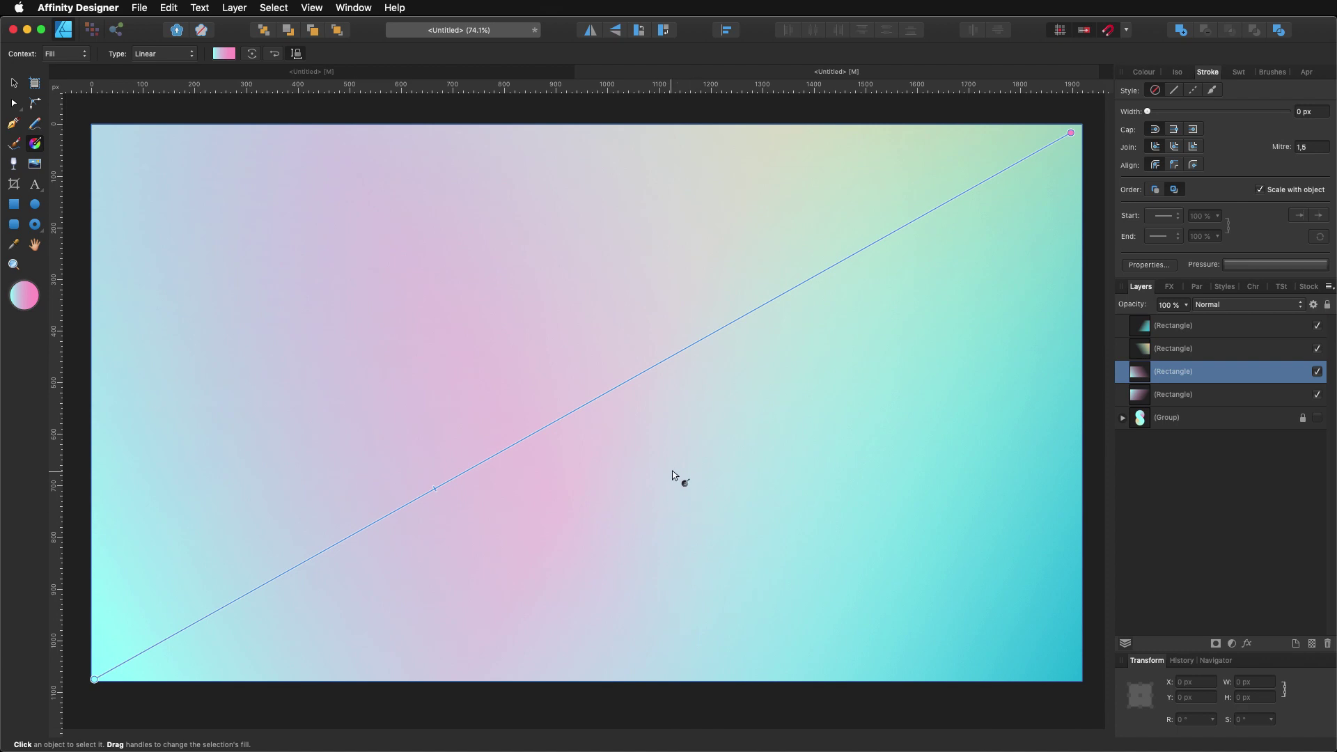
- Unhide the S logo and group the four rectangles beneath it
click(1226, 495)
click(1318, 418)
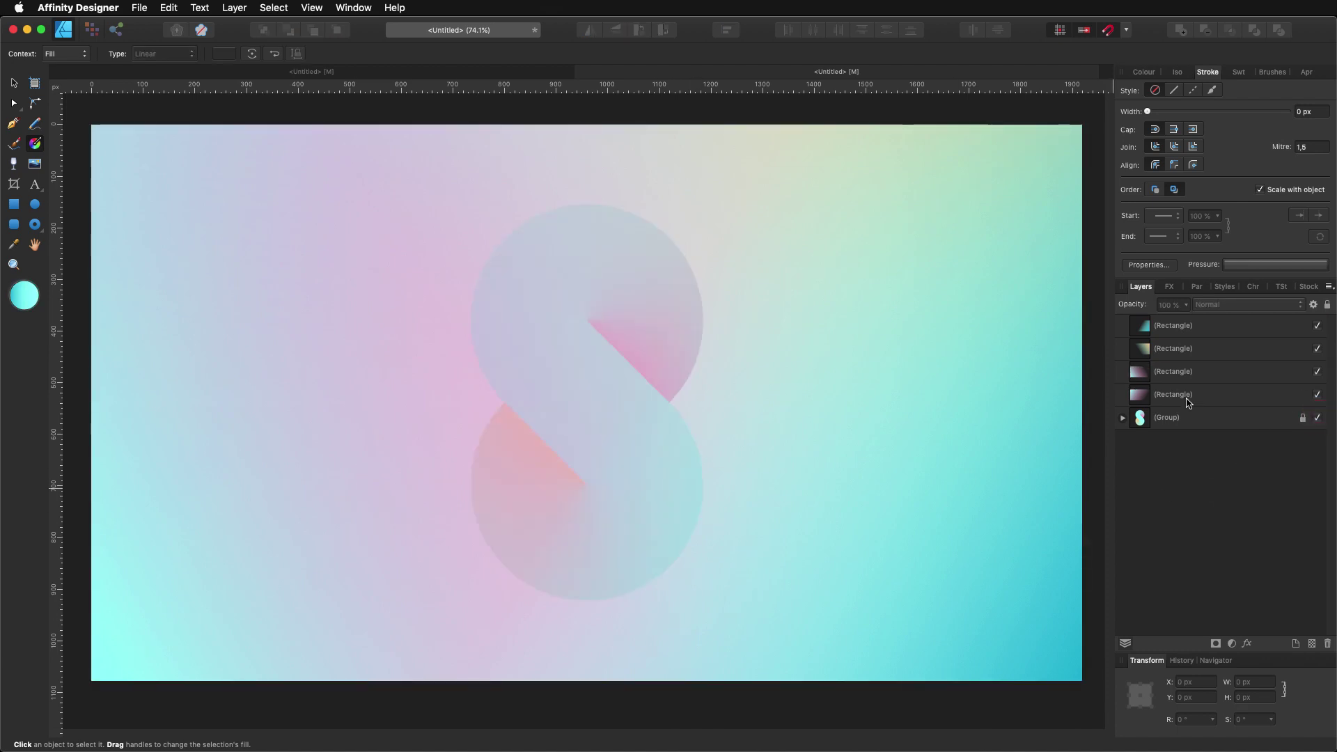
click(1149, 394)
shift+click(1144, 329)
drag(1145, 330, 1156, 435)
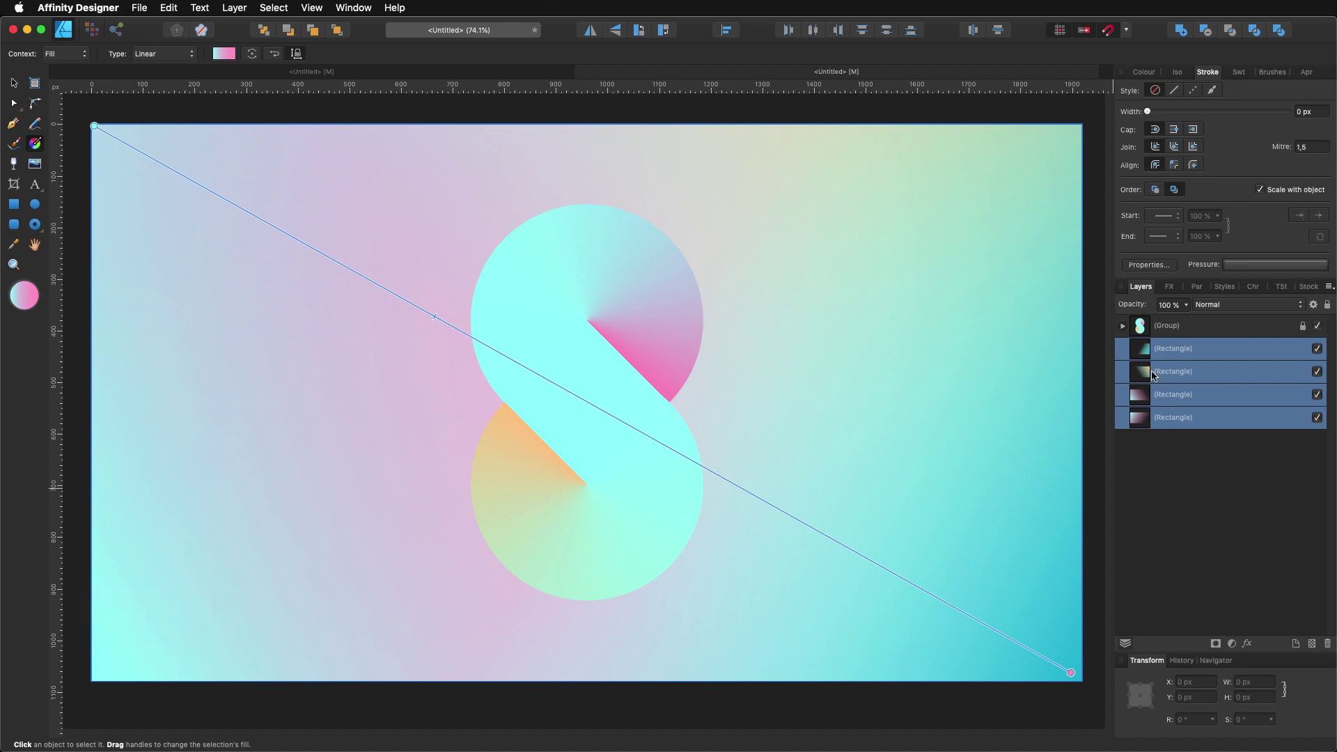
key(super+g)
- Add artistic text '20' over '20' on two lines at the logo's centre
key(t)
drag(628, 525, 628, 407)
text(20)
key(Return)
text(20)
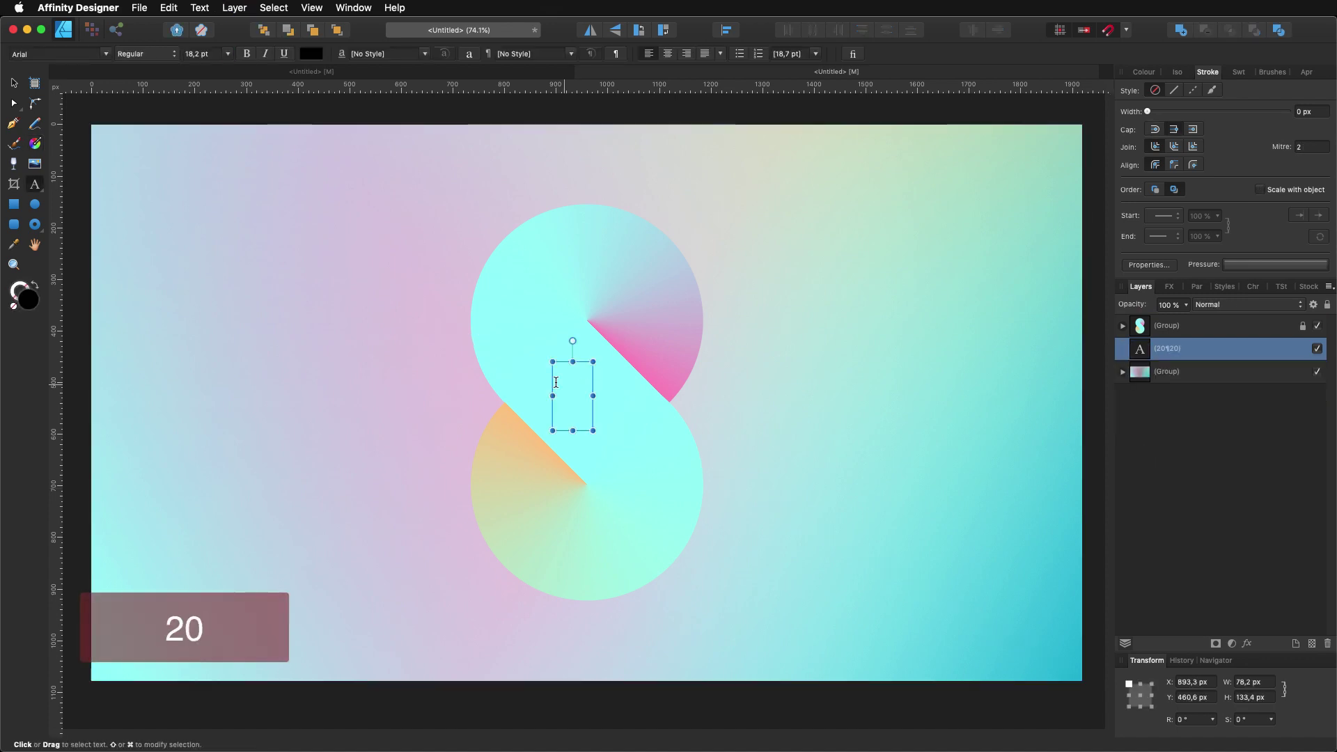
- Move the 2020 text layer above the logo and resize it to fit the centre
click(14, 82)
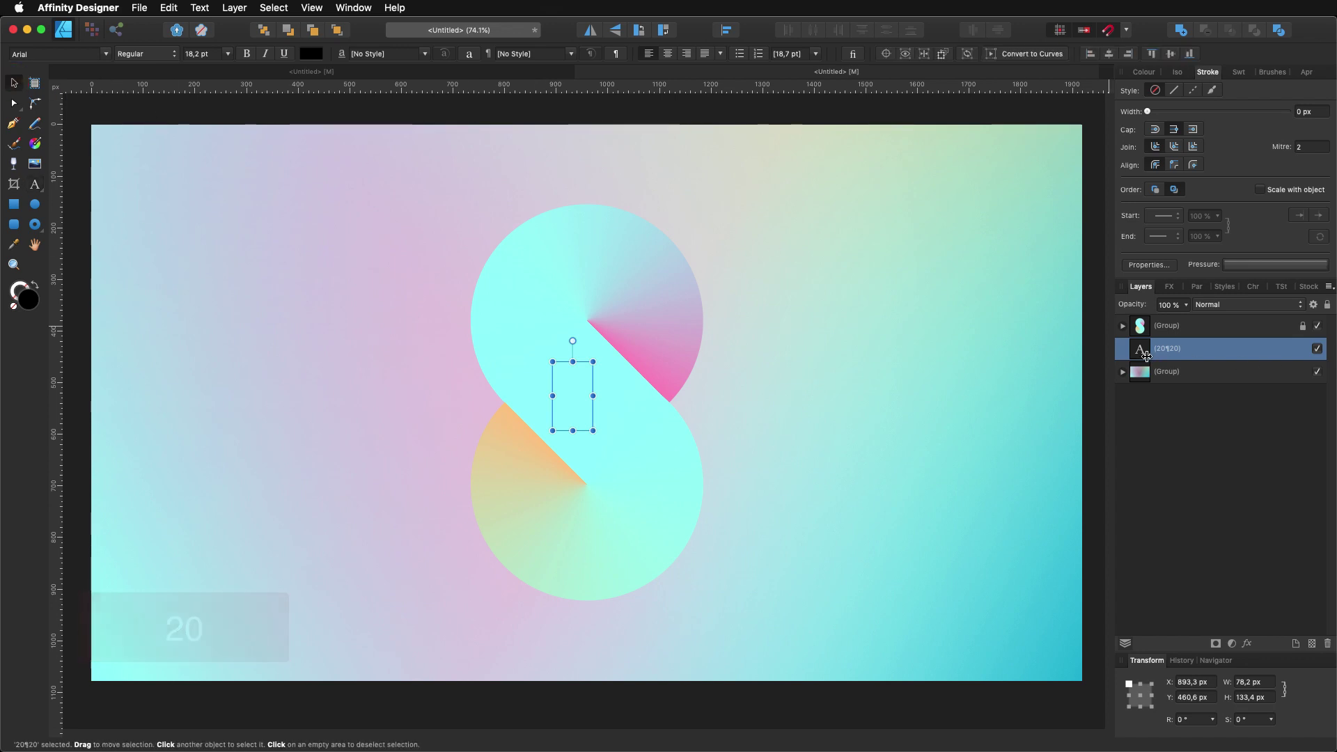
drag(1146, 356, 1142, 316)
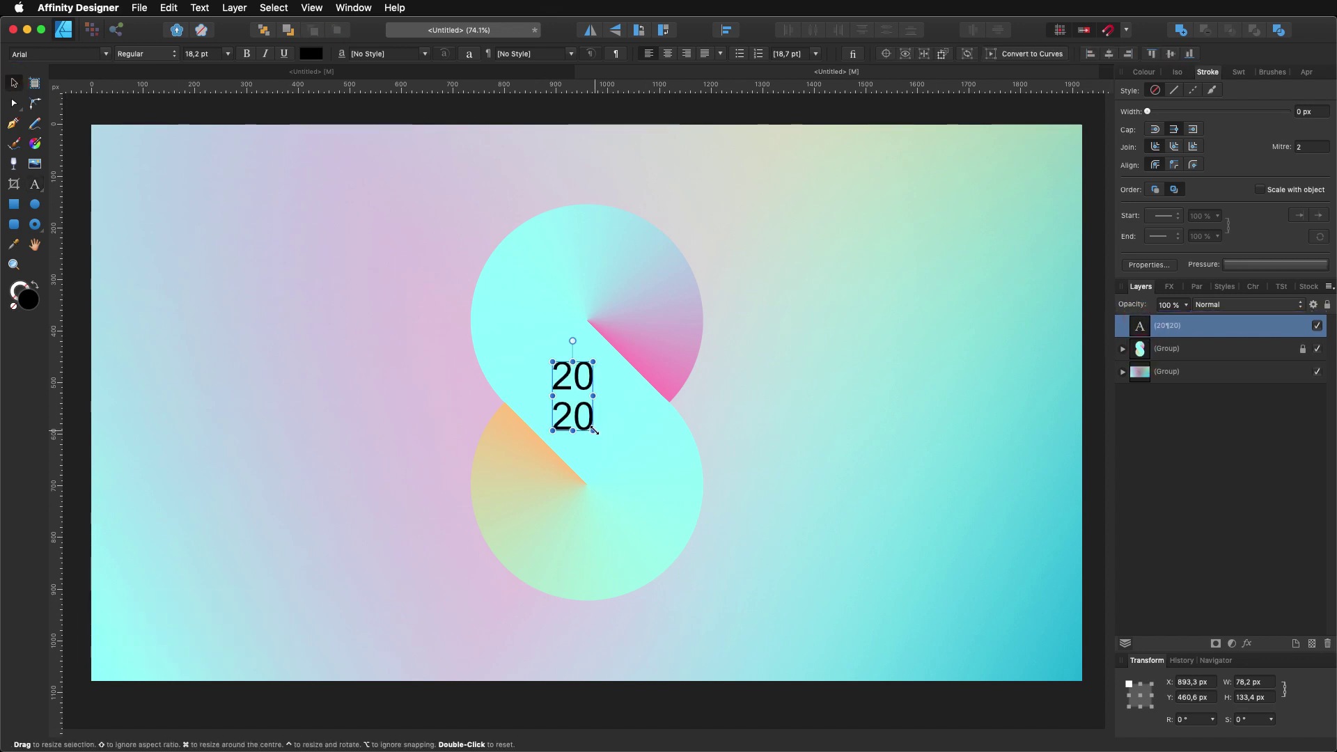
mouse_move(592, 430)
mouse_down()
mouse_move(613, 463)
mouse_move(604, 427)
mouse_up()
drag(618, 362, 597, 388)
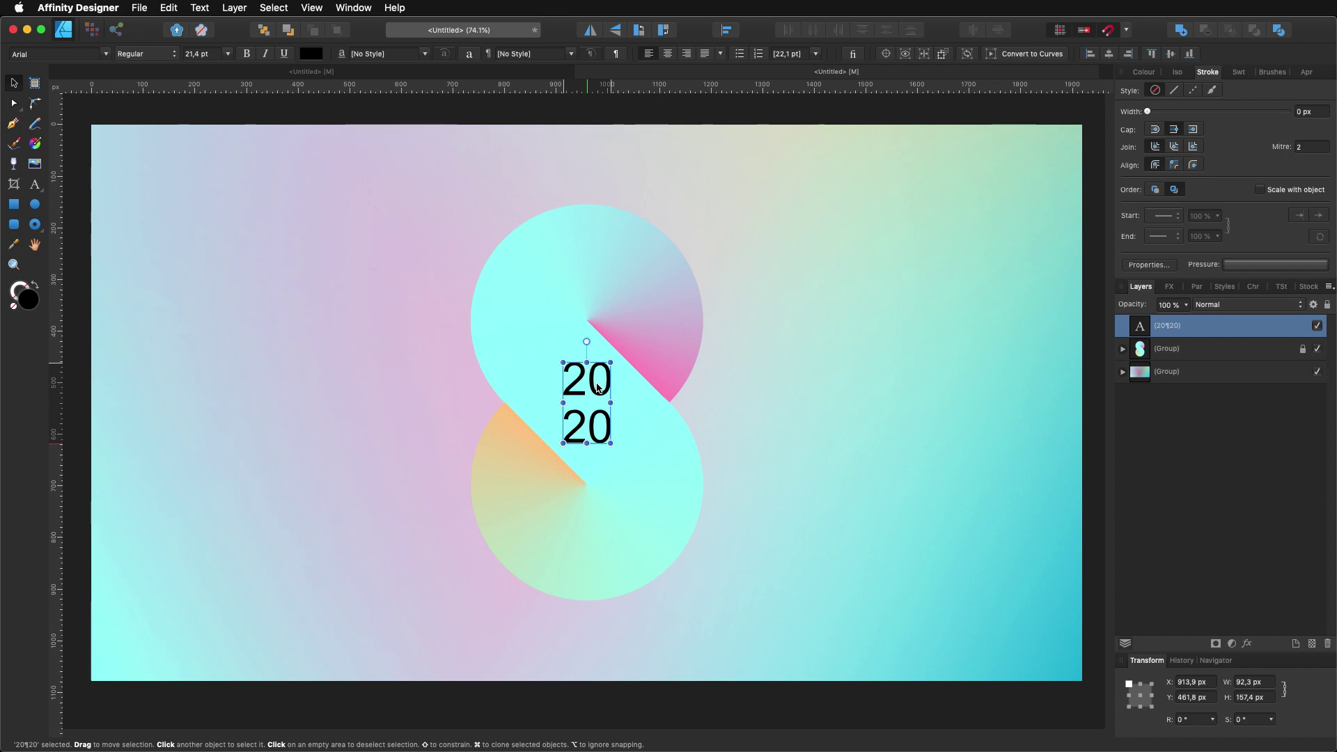
click(598, 390)
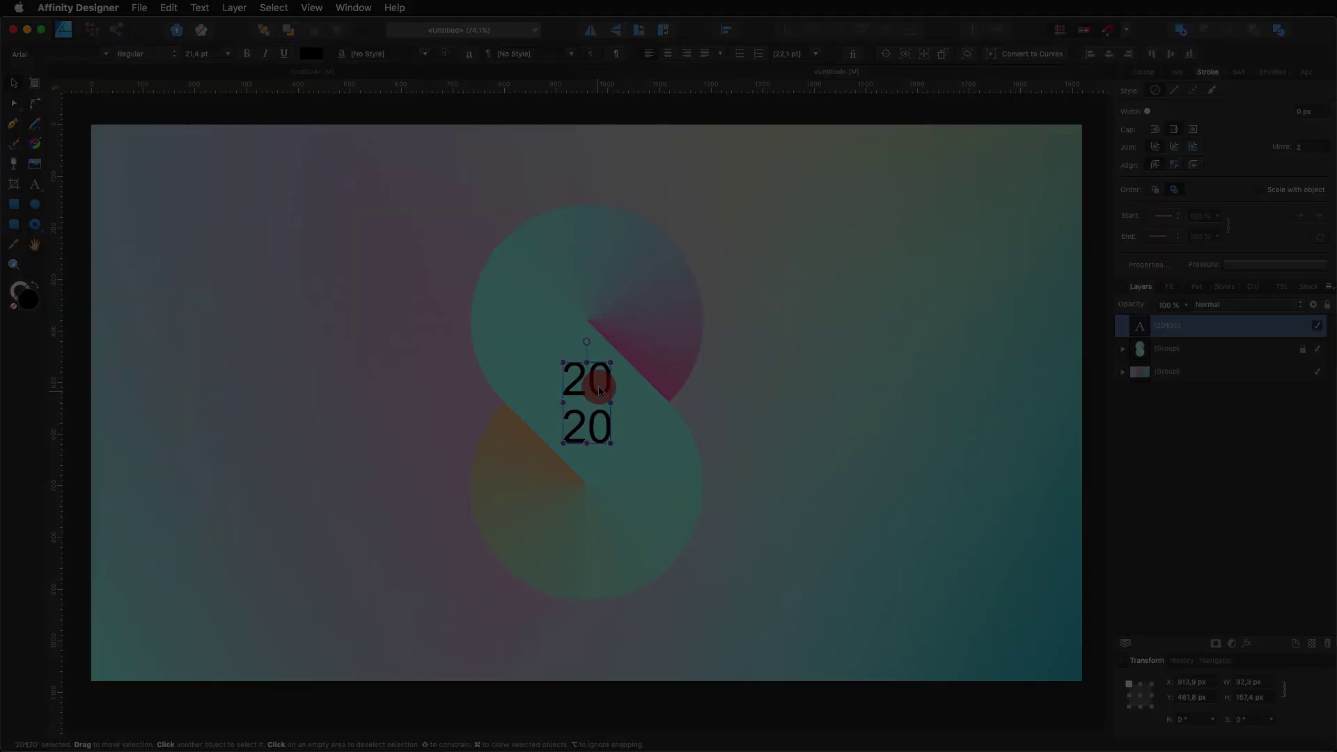